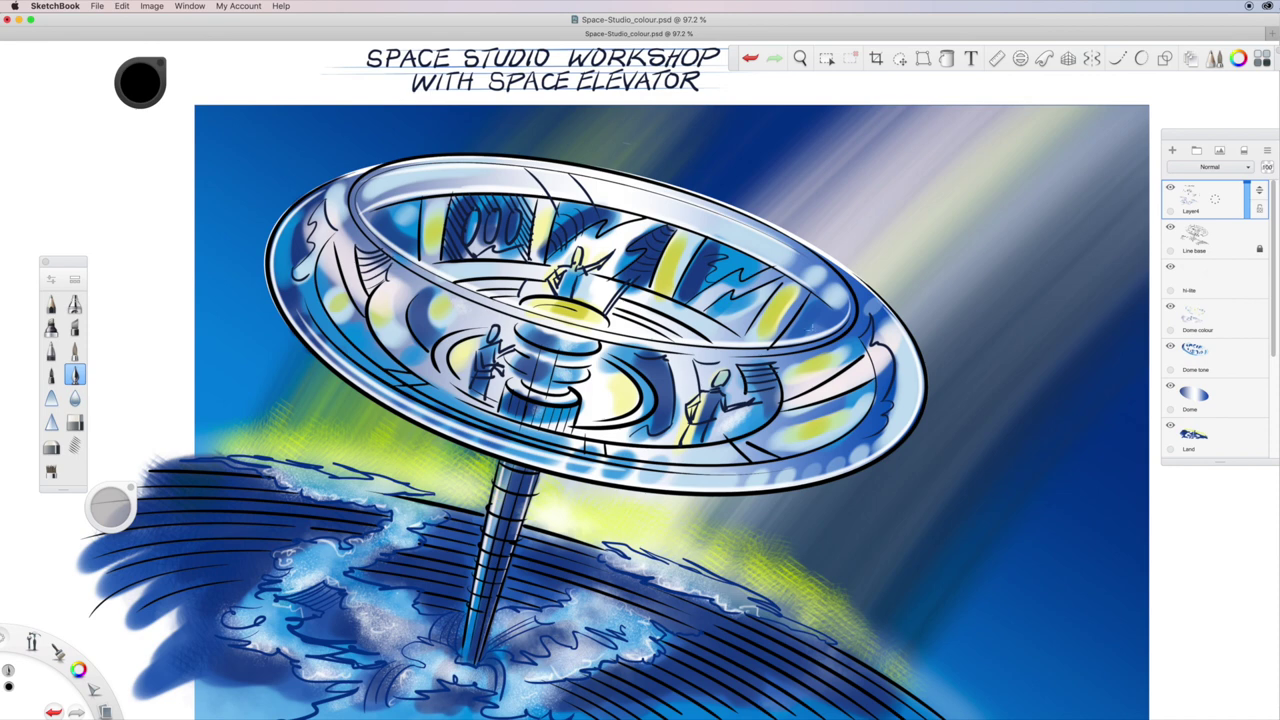
Hide Layer4 and the Line base layer to view the colour work alone, and show both again
click(1171, 188)
click(1171, 228)
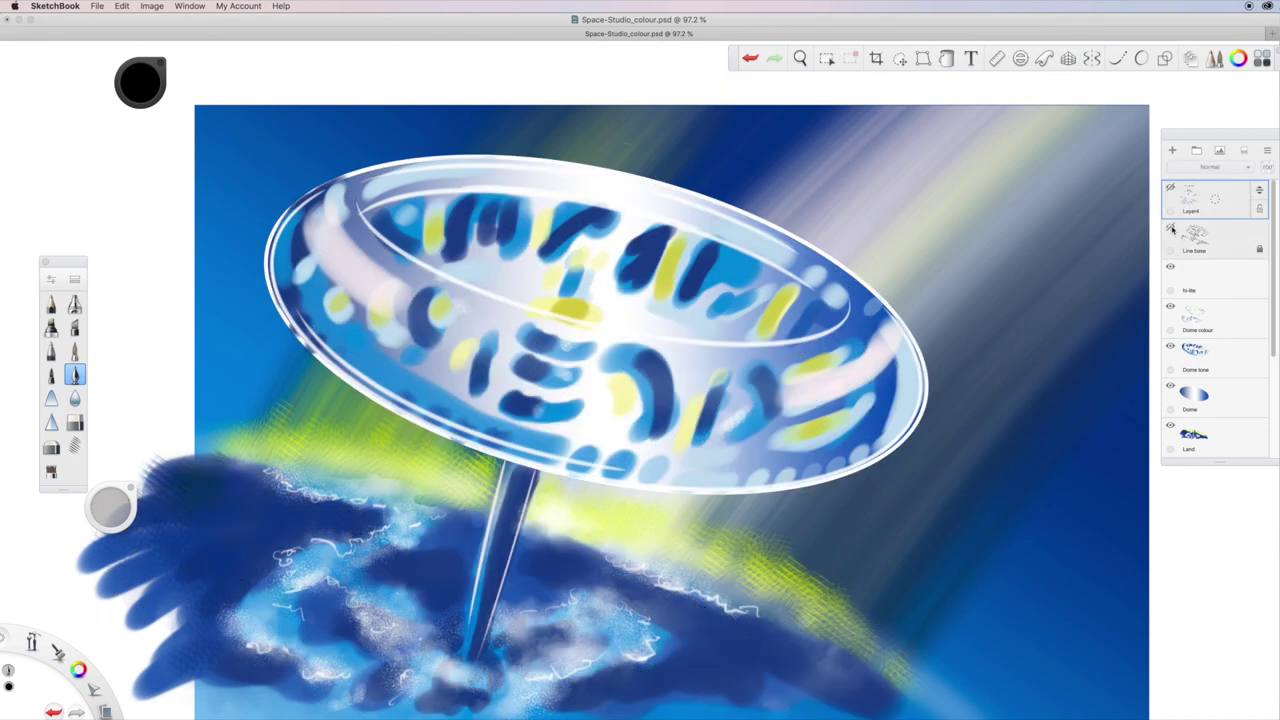
click(1171, 228)
click(1170, 188)
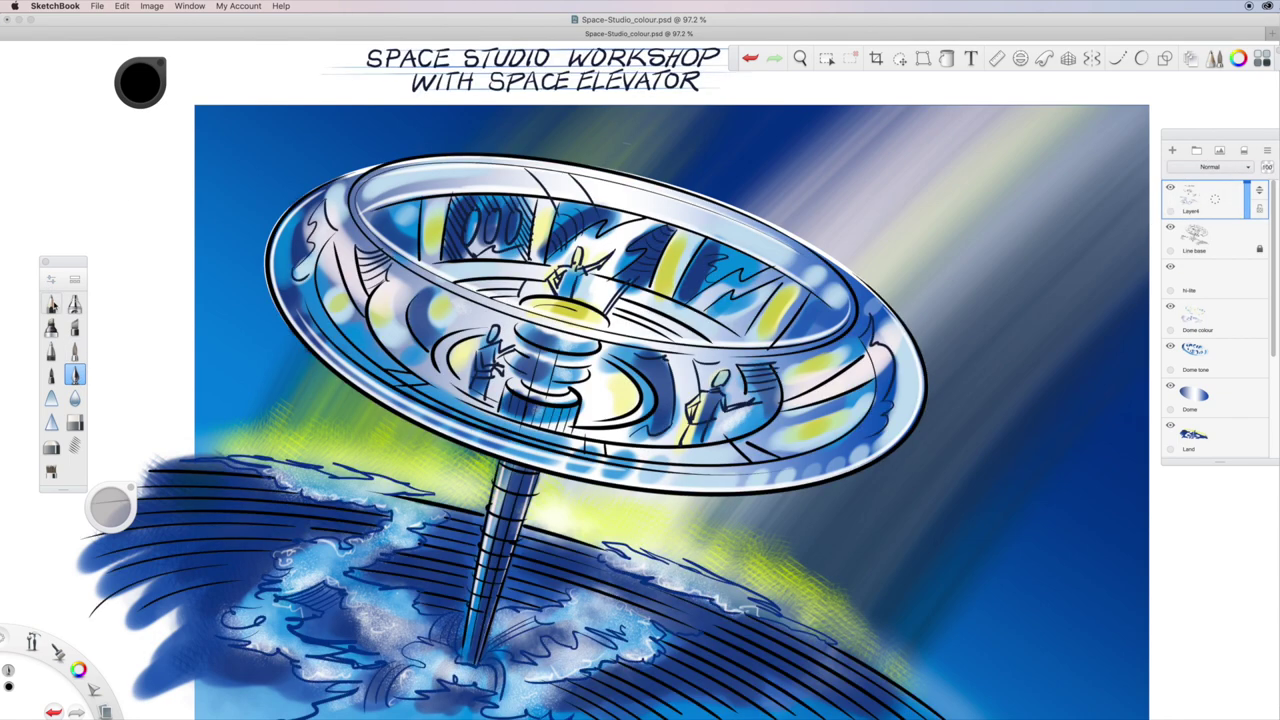
Draw two test strokes in the blank margin beside the artwork, one with the pencil and one with the inking pen
click(51, 302)
mouse_move(69, 190)
mouse_down()
mouse_move(92, 170)
mouse_move(130, 210)
mouse_up()
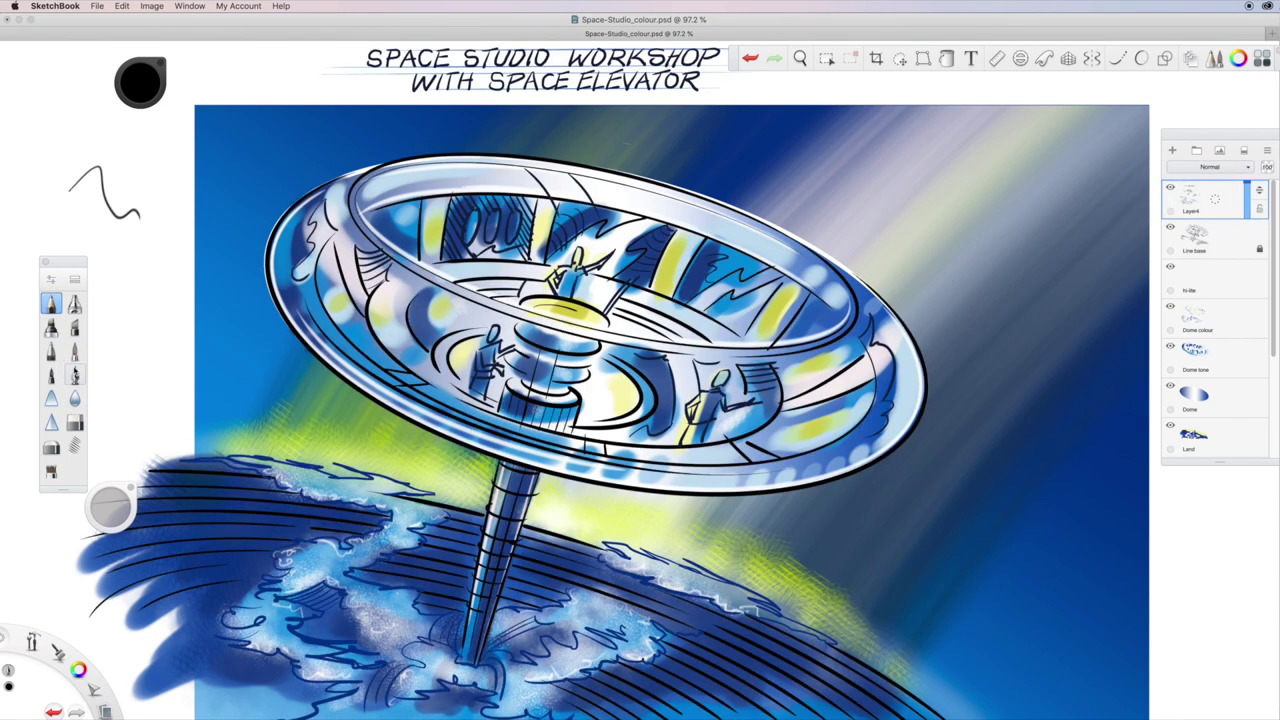
click(74, 372)
mouse_move(100, 267)
mouse_down()
mouse_move(142, 247)
mouse_move(167, 366)
mouse_up()
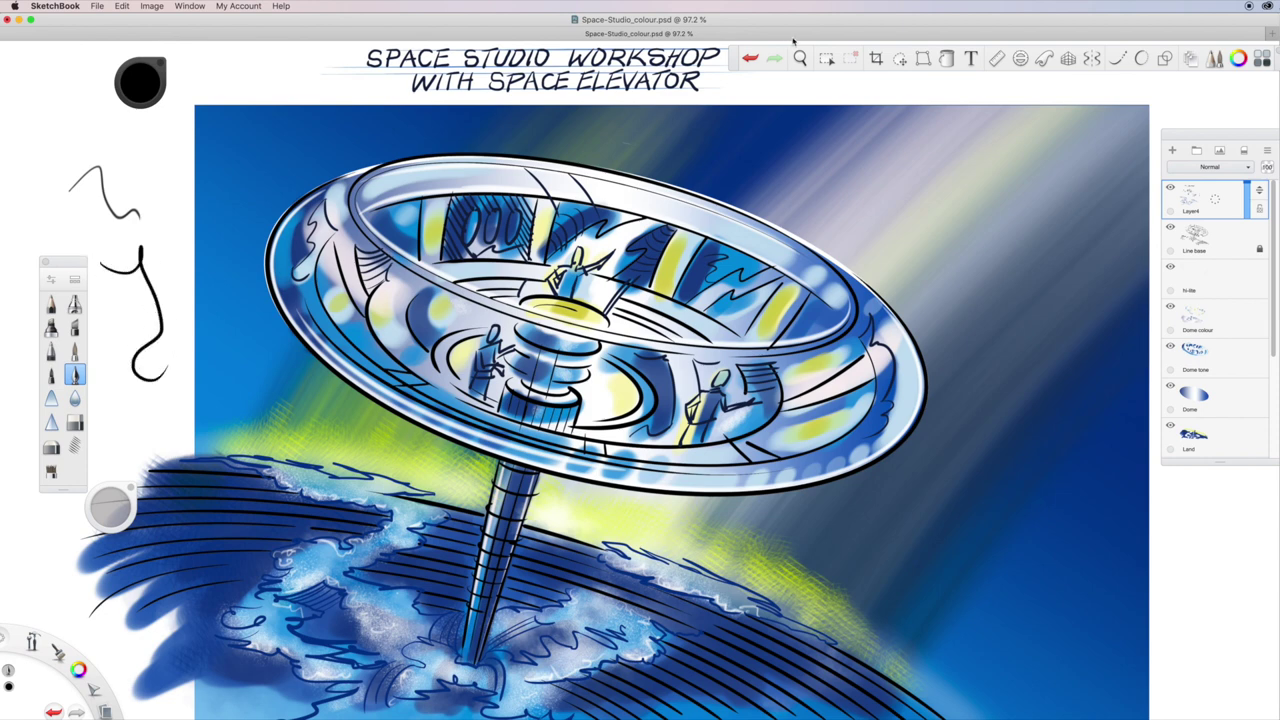
Try the French curve guide in the margin beside the artwork, tracing several curved strokes along its edge and shifting it between strokes
click(1020, 58)
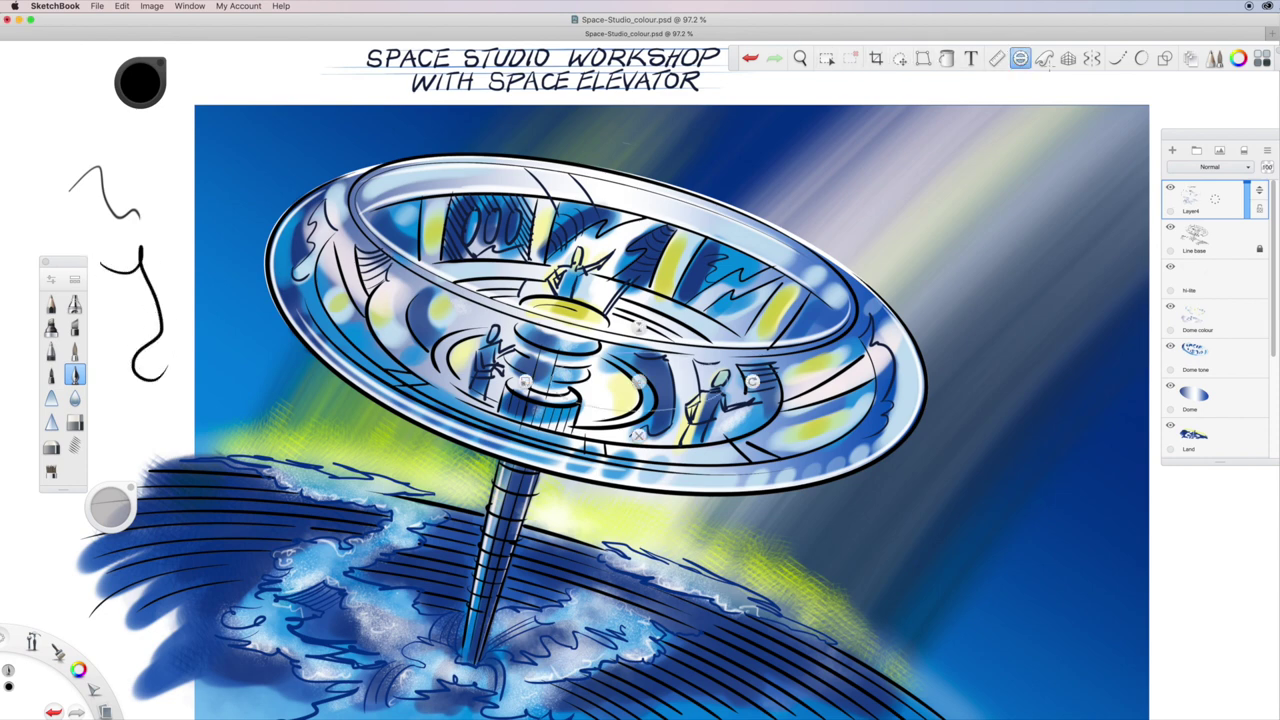
click(1044, 58)
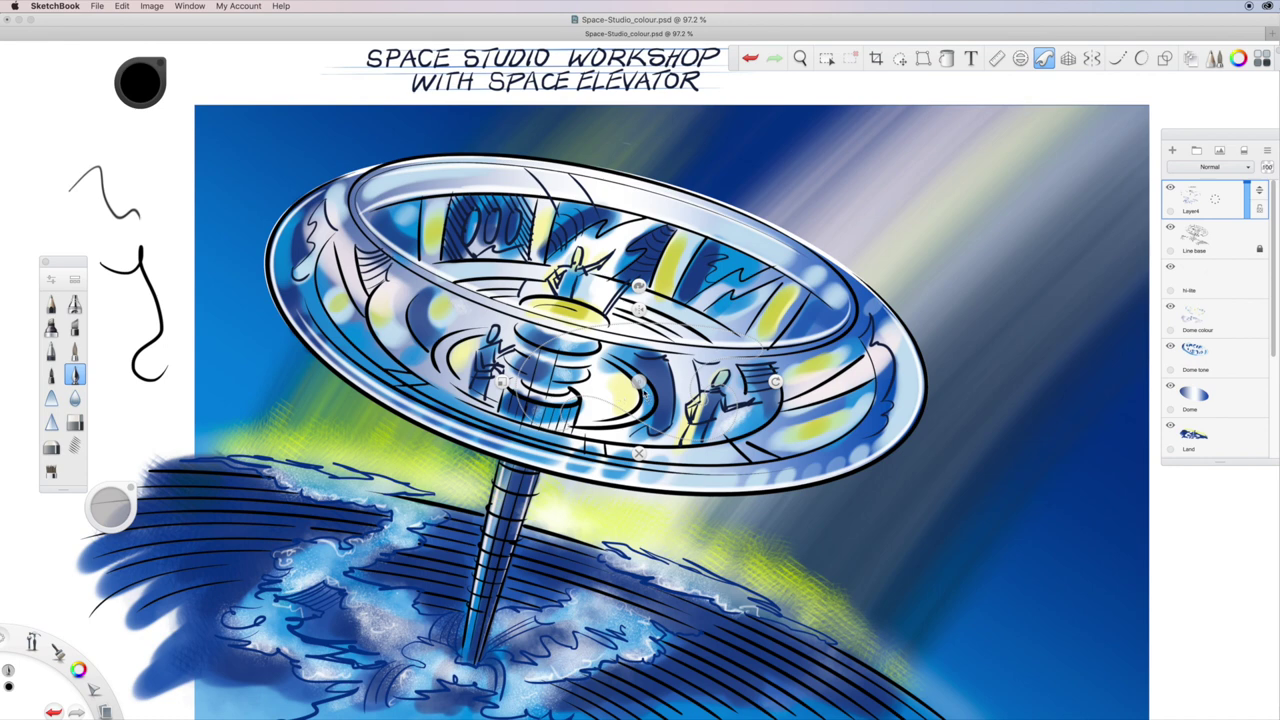
drag(620, 398, 196, 200)
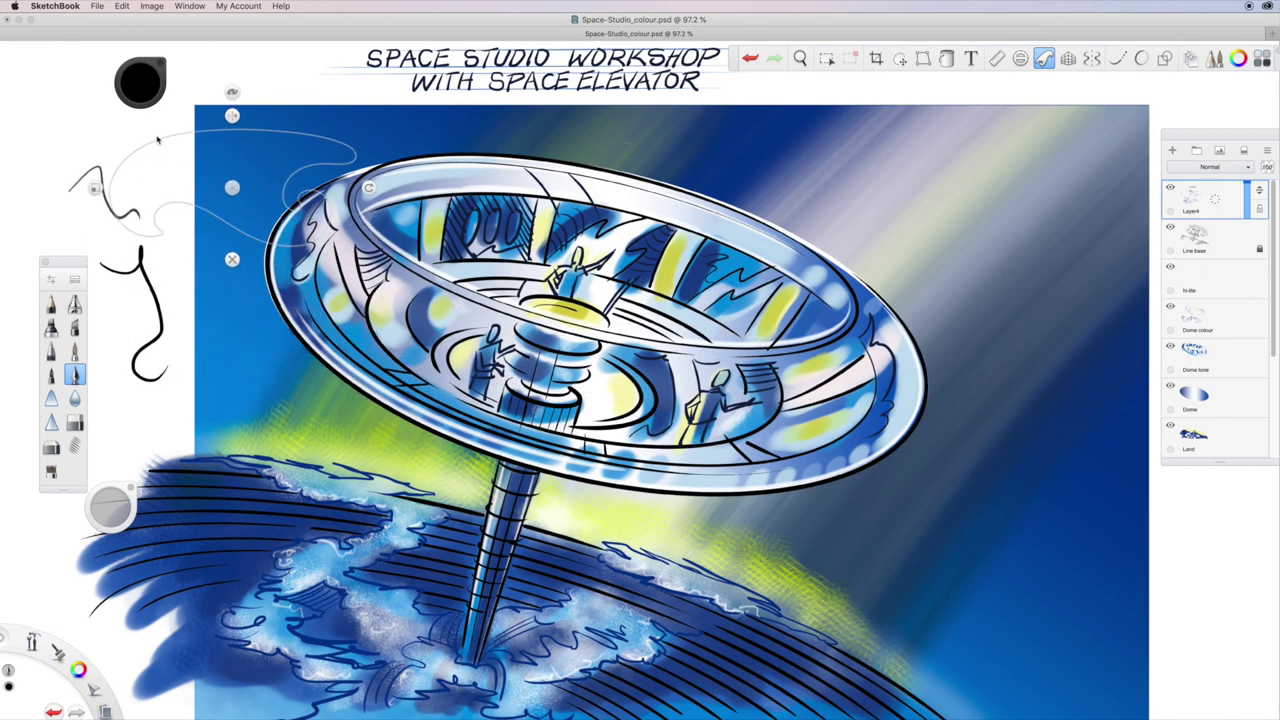
mouse_move(152, 136)
mouse_down()
mouse_move(108, 205)
mouse_move(155, 236)
mouse_move(161, 163)
mouse_up()
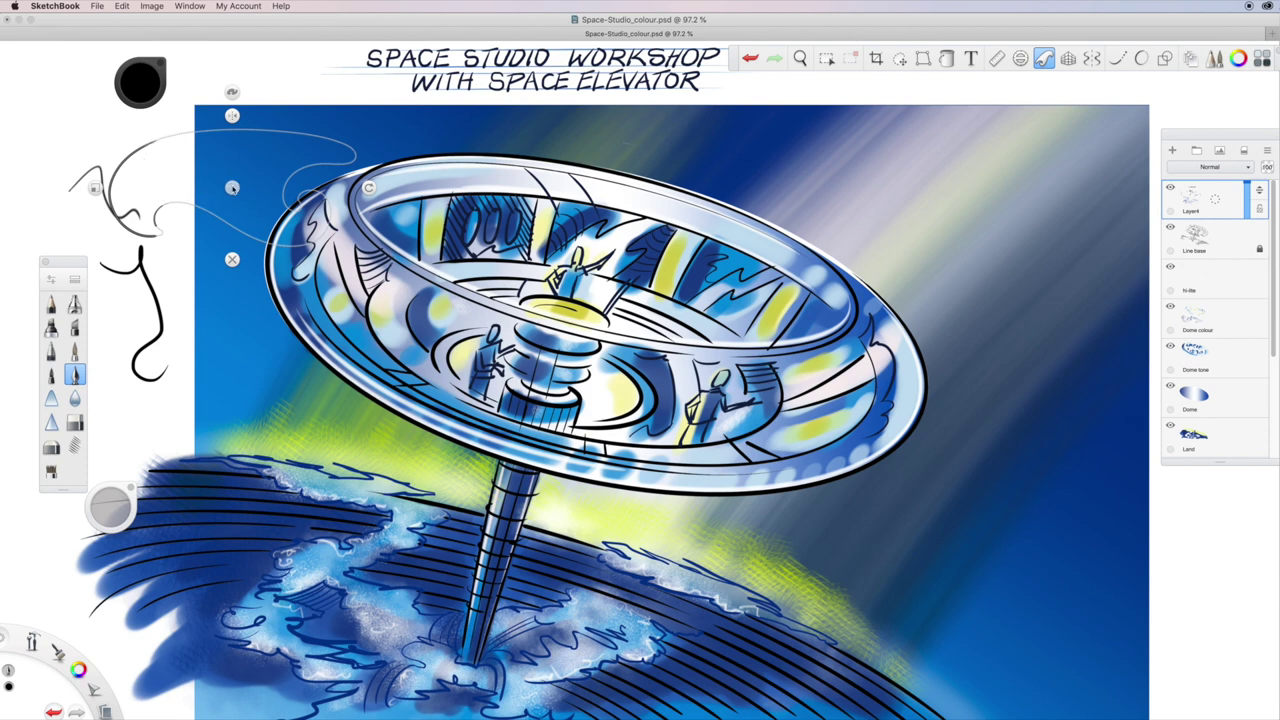
drag(232, 187, 245, 190)
mouse_move(160, 148)
mouse_down()
mouse_move(116, 195)
mouse_move(147, 236)
mouse_up()
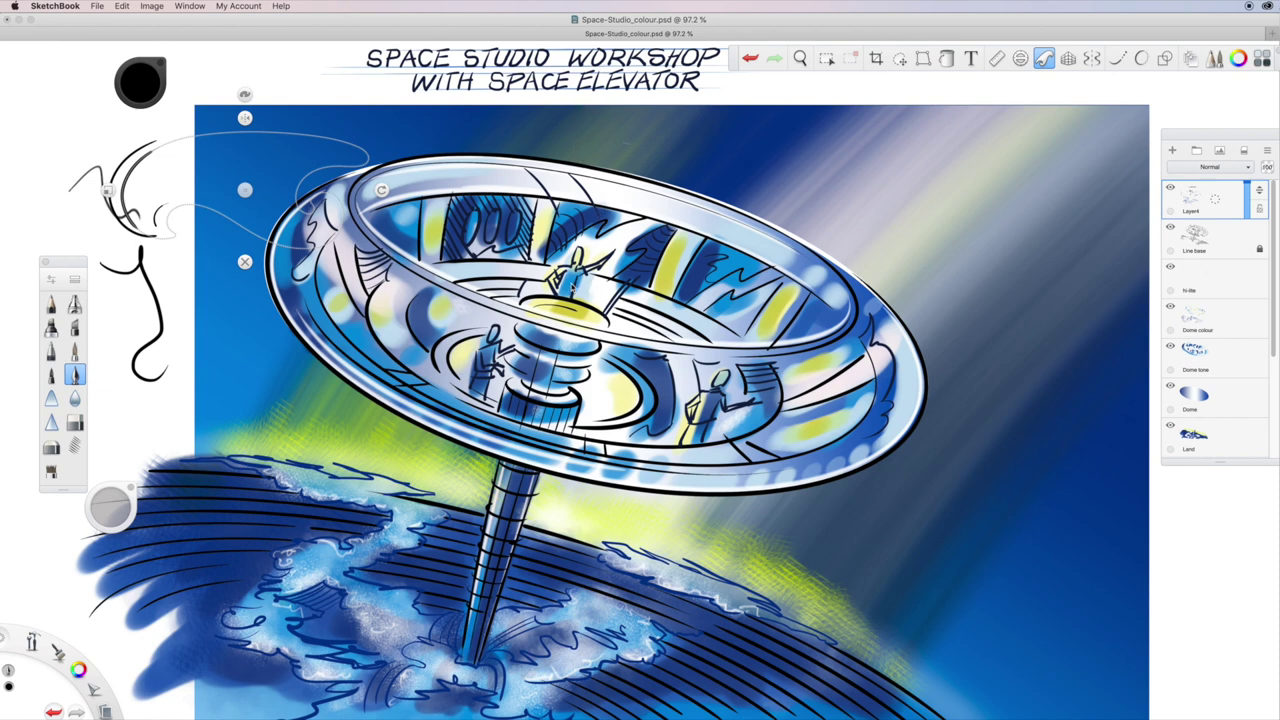
Close Space-Studio_colour.psd without saving the changes
click(7, 20)
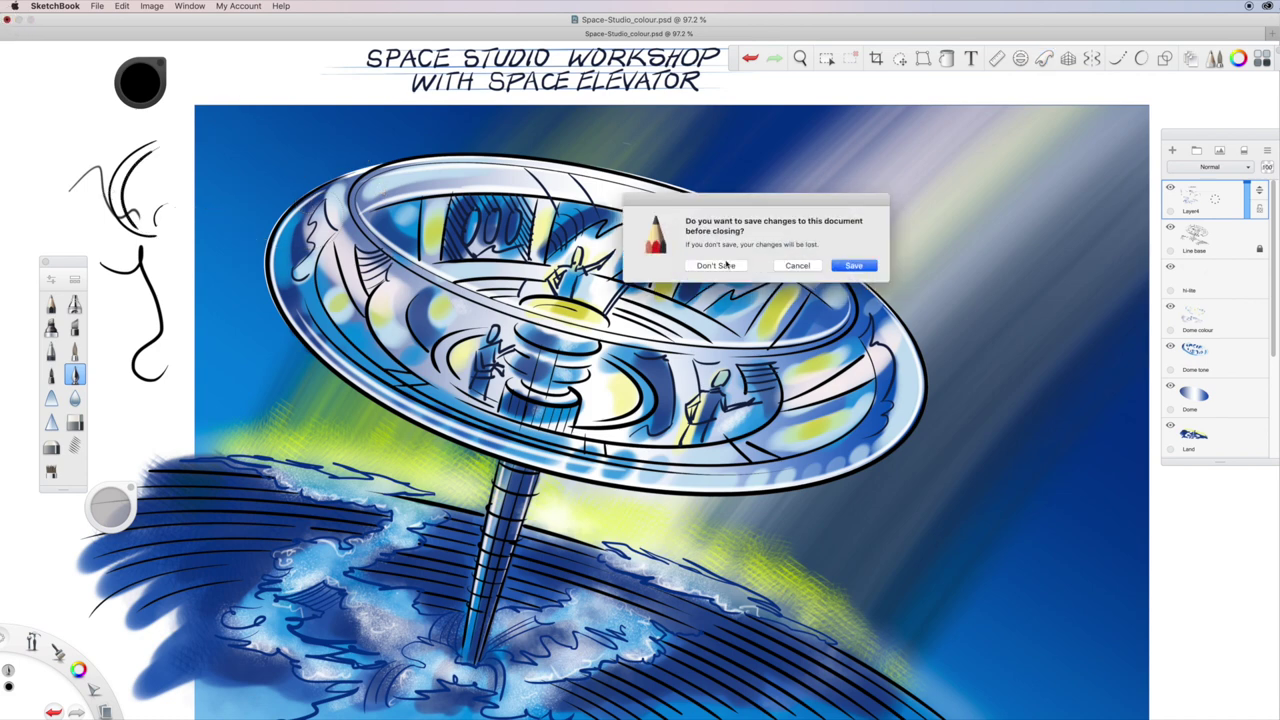
click(716, 266)
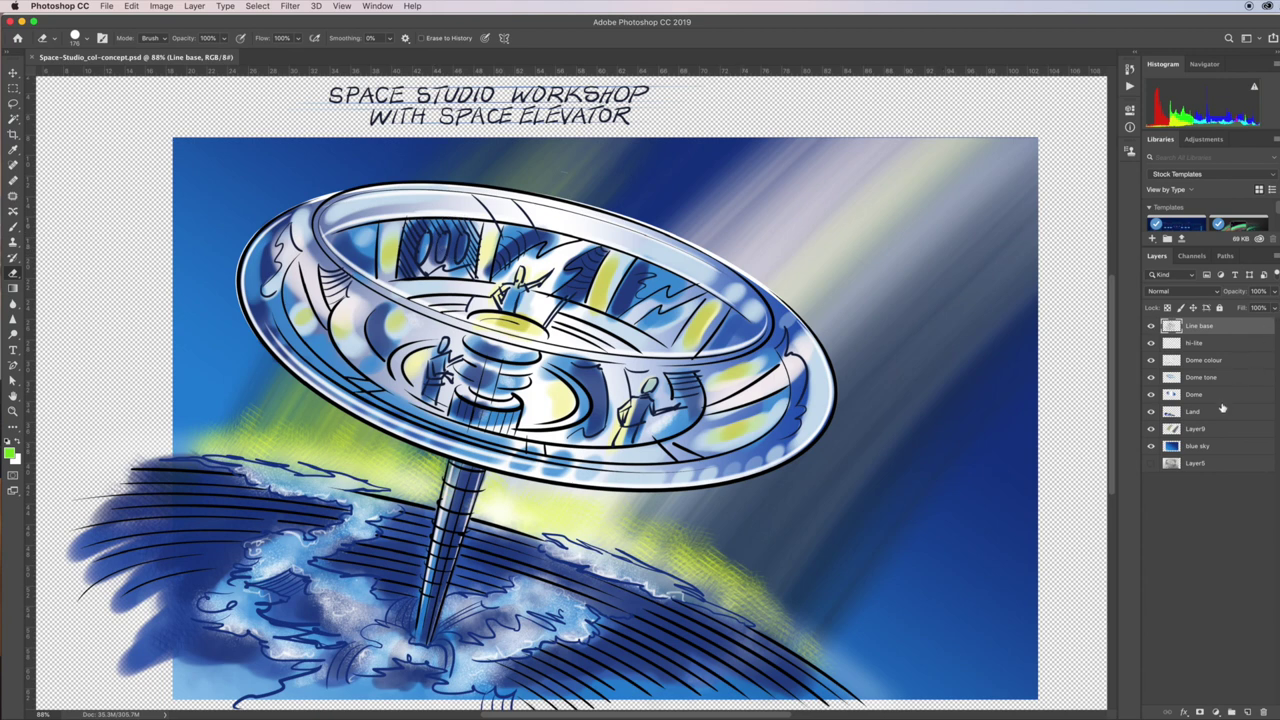
In Photoshop, toggle the Line base layer, isolate the pencil sketch on Layer5, and restore the colour artwork layers with the sketch hidden
click(1151, 327)
click(1151, 327)
drag(1150, 450, 1150, 320)
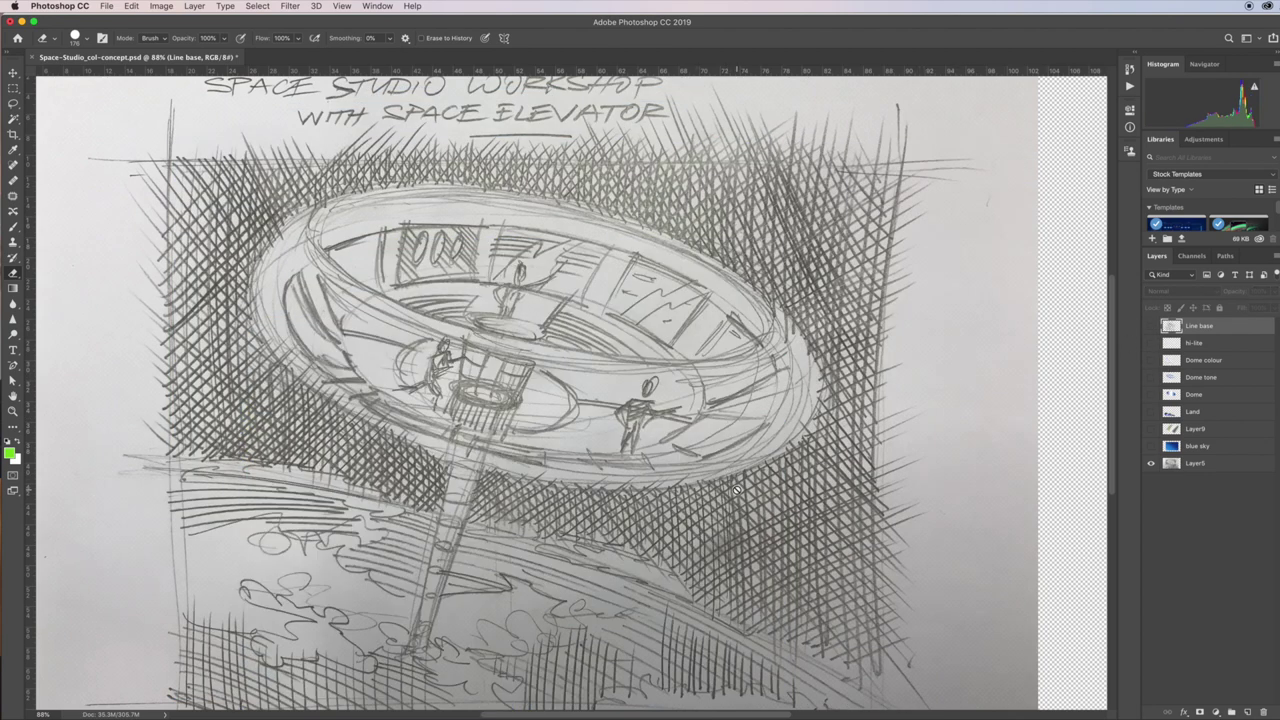
drag(1150, 446, 1150, 326)
click(1150, 463)
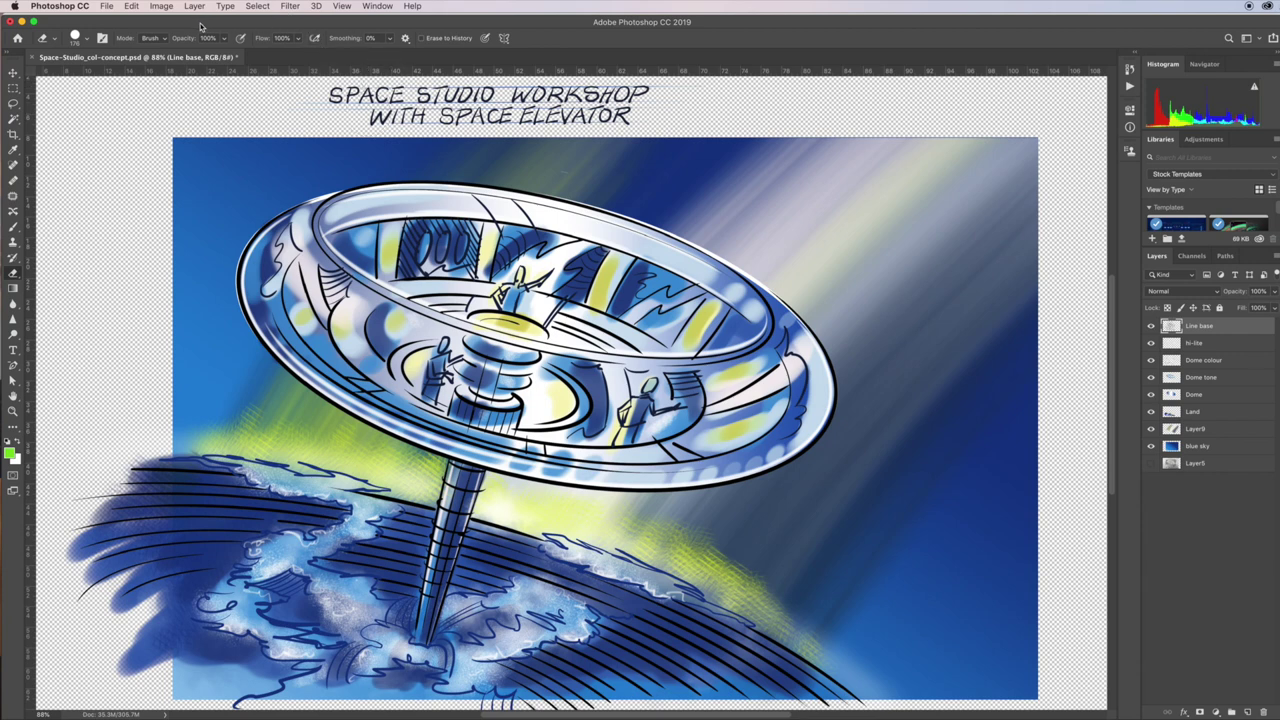
Desaturate the Line base layer so its blue line work turns grey
click(161, 7)
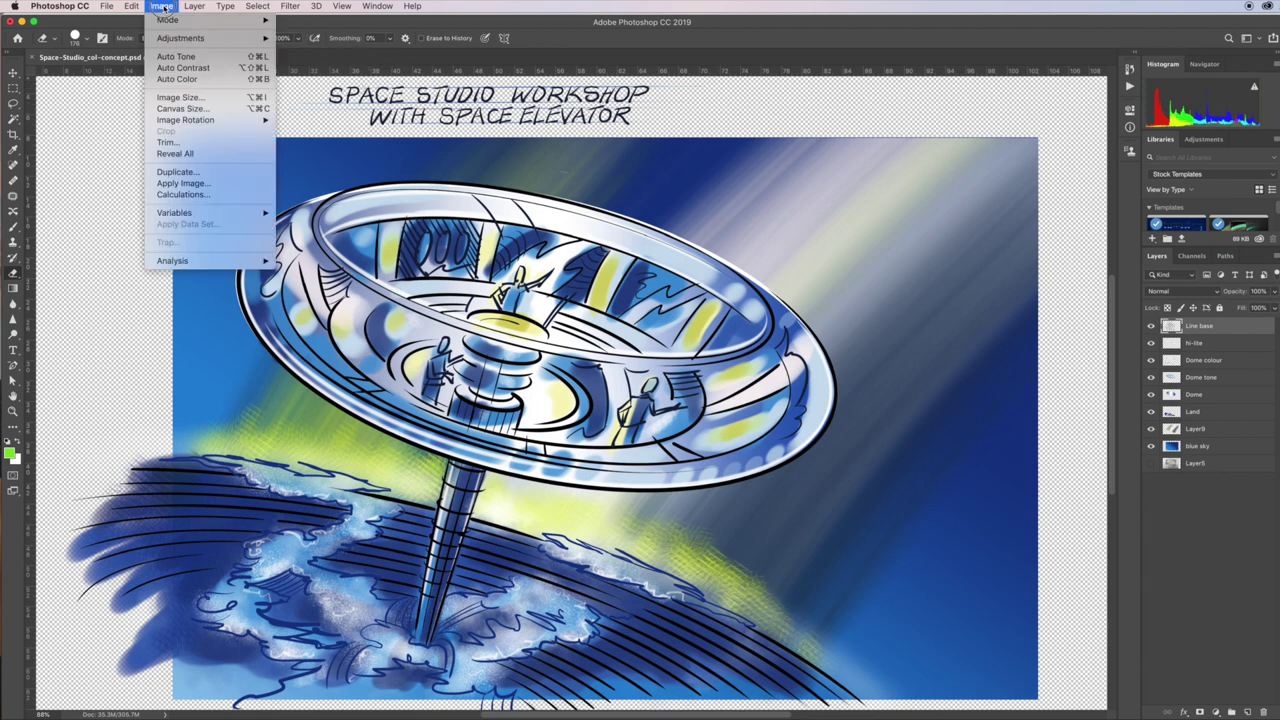
mouse_move(241, 21)
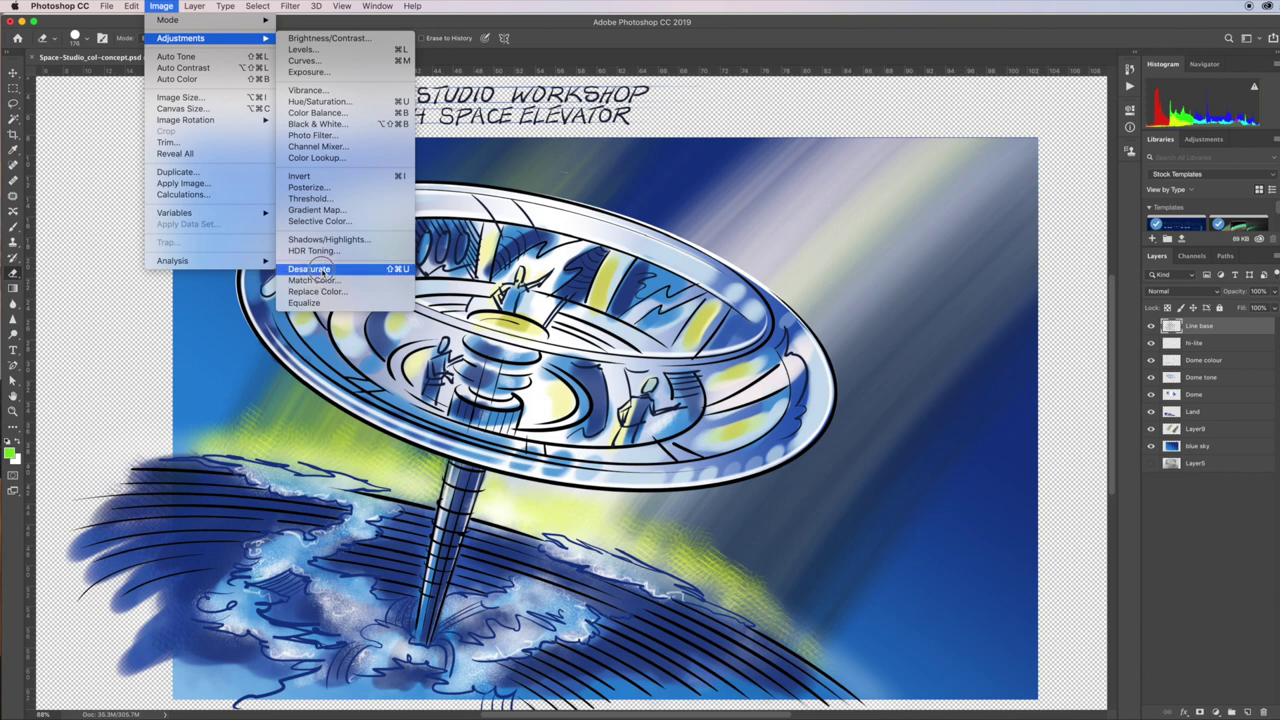
click(309, 270)
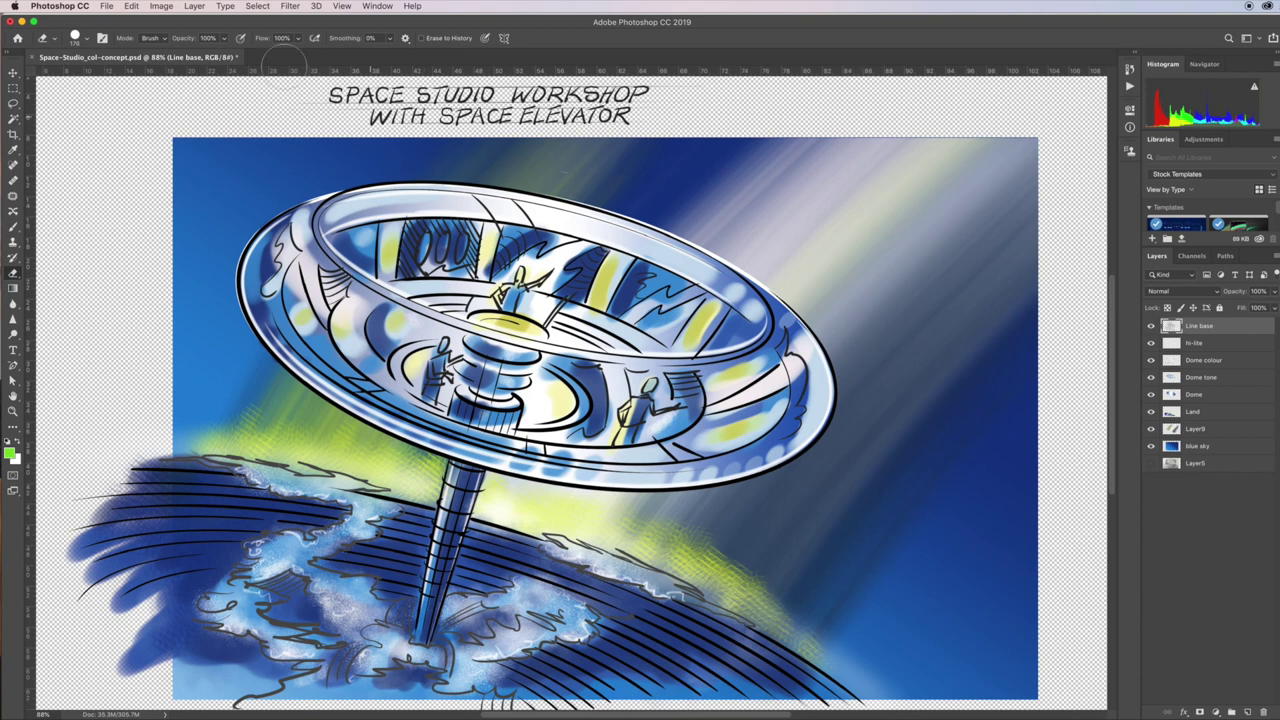
Convert the image to Grayscale mode without merging layers, discarding the colour information, and briefly check the Layer5 sketch
click(162, 6)
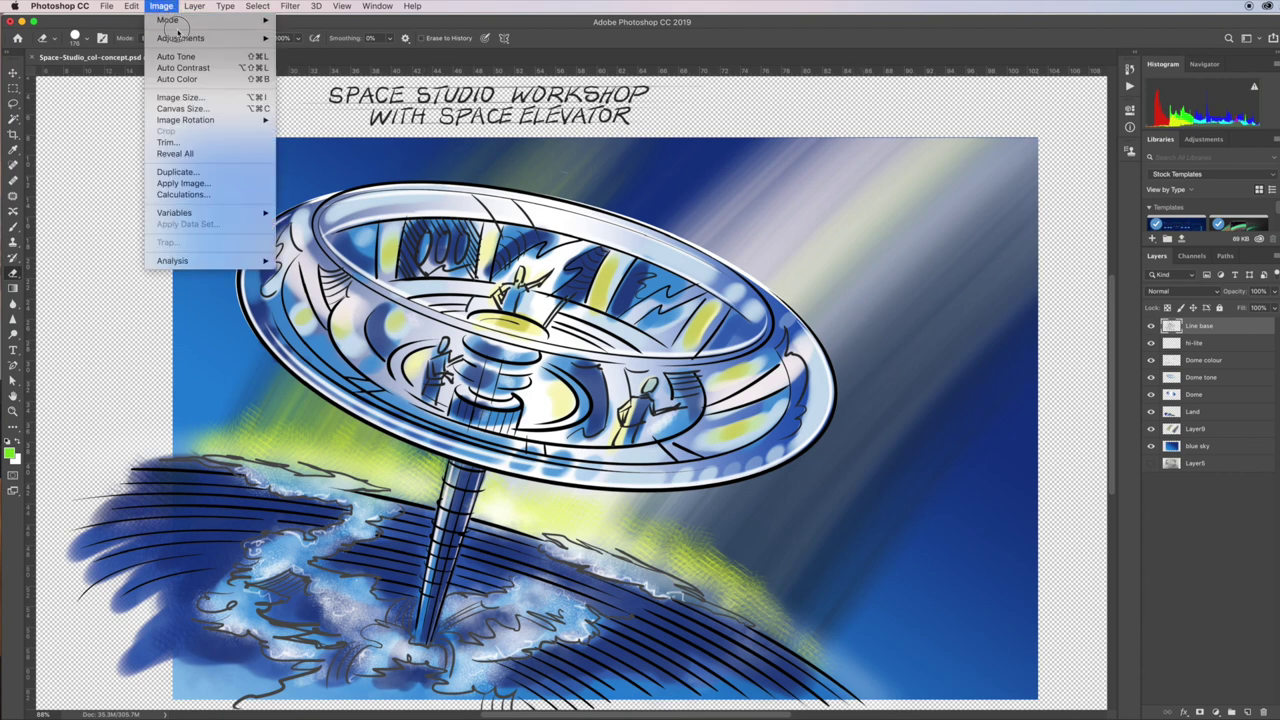
mouse_move(200, 20)
click(310, 35)
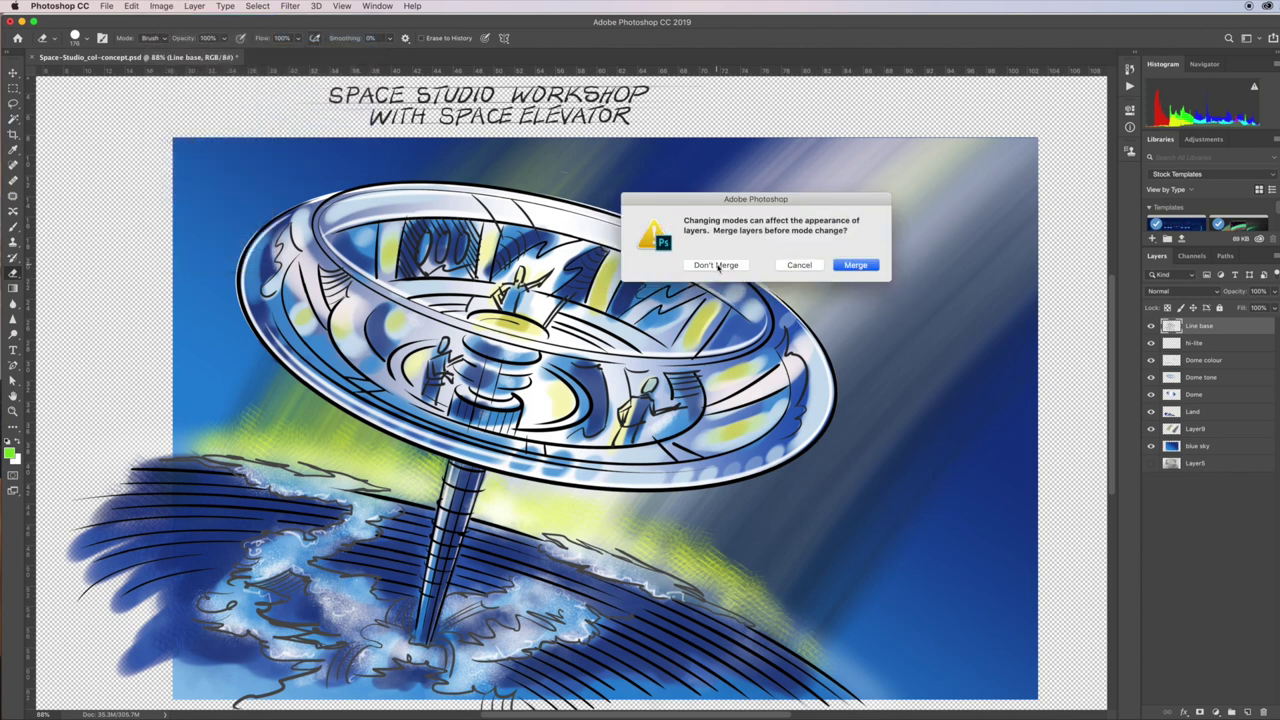
click(716, 266)
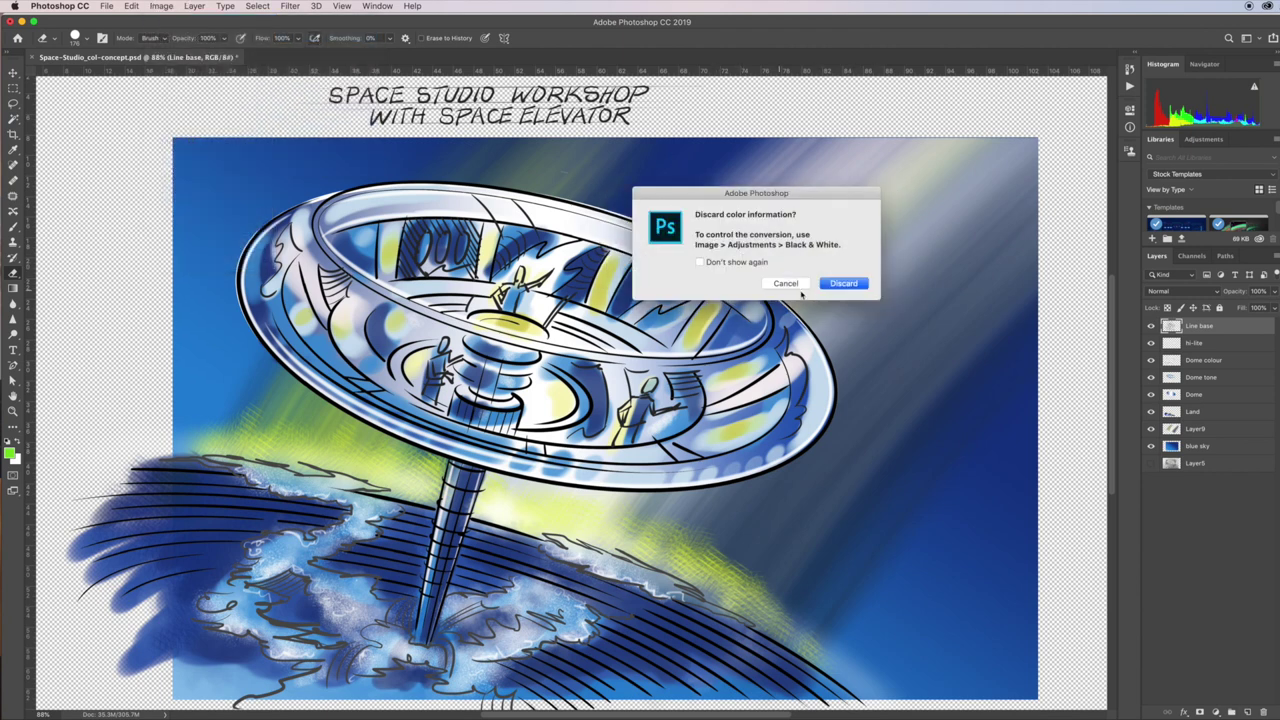
click(843, 284)
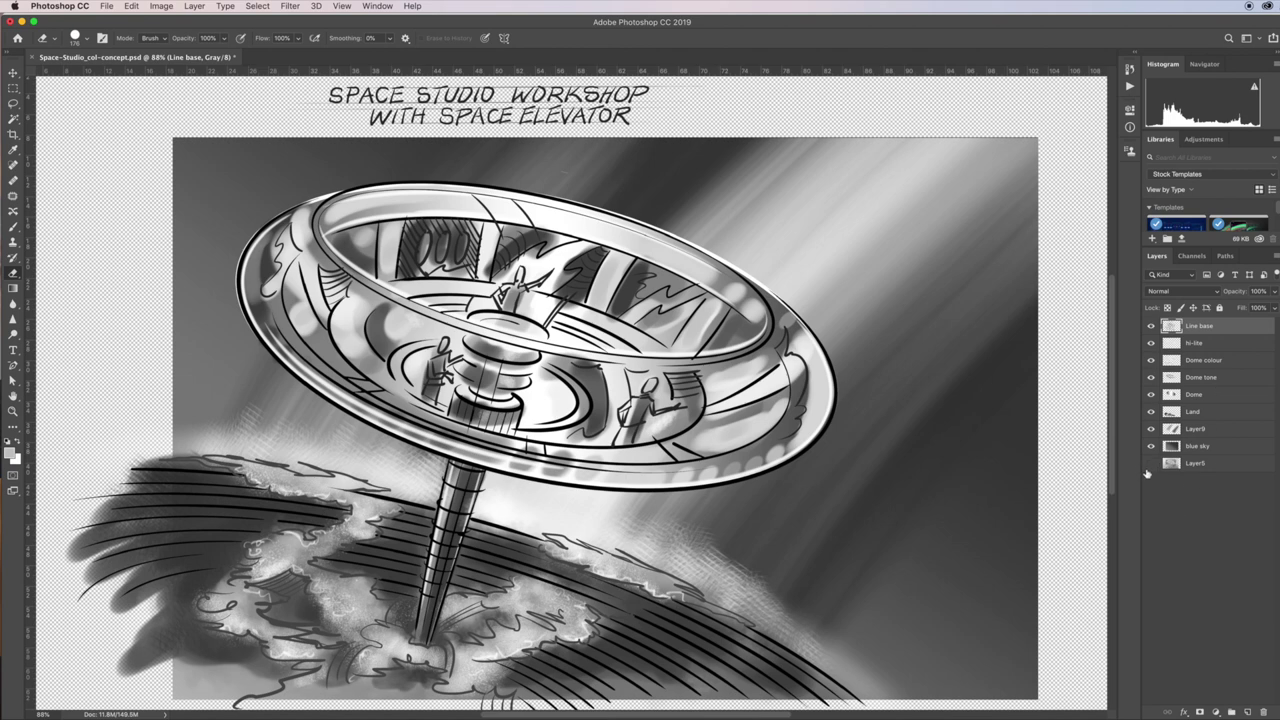
click(1151, 463)
click(1151, 463)
Crop the image to a rectangular selection around the shaded background, removing the title and rough outer edges, and deselect
click(13, 88)
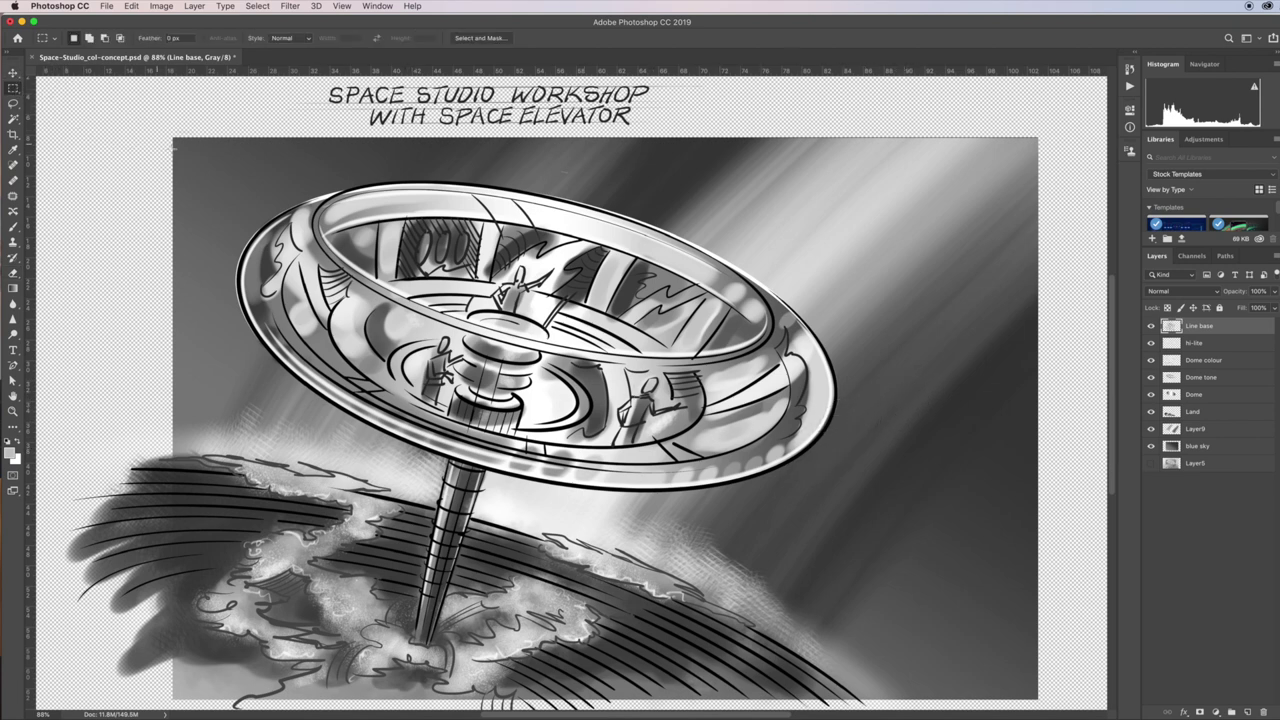
drag(173, 137, 1040, 694)
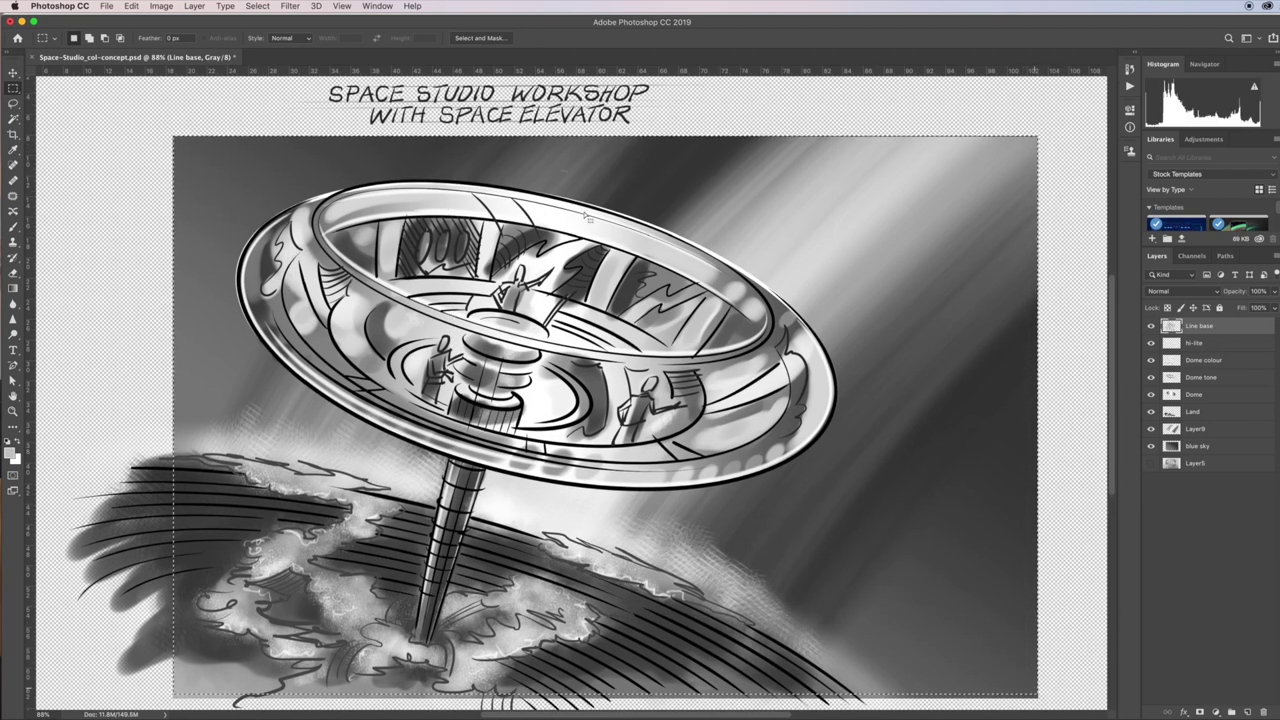
click(162, 7)
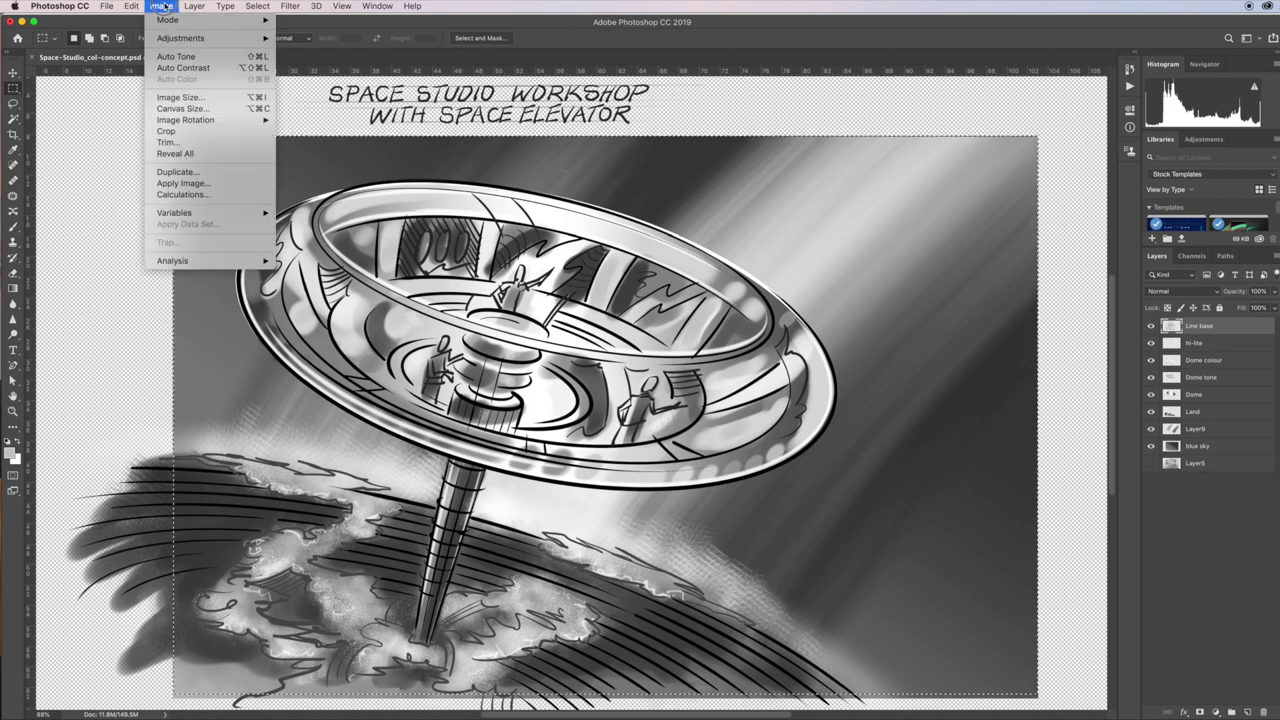
click(166, 131)
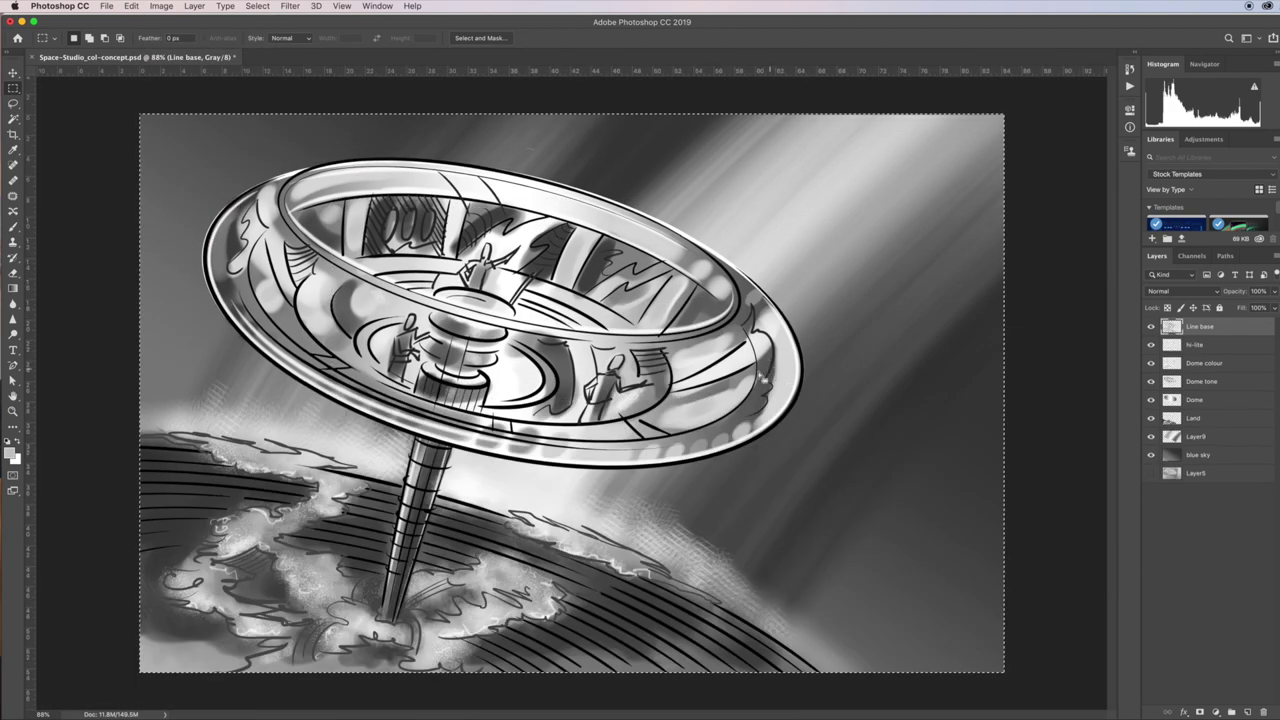
key(super+d)
Save a copy of the document in Photoshop format as Space-Studio_grey.psd with Maximize Compatibility on
click(106, 6)
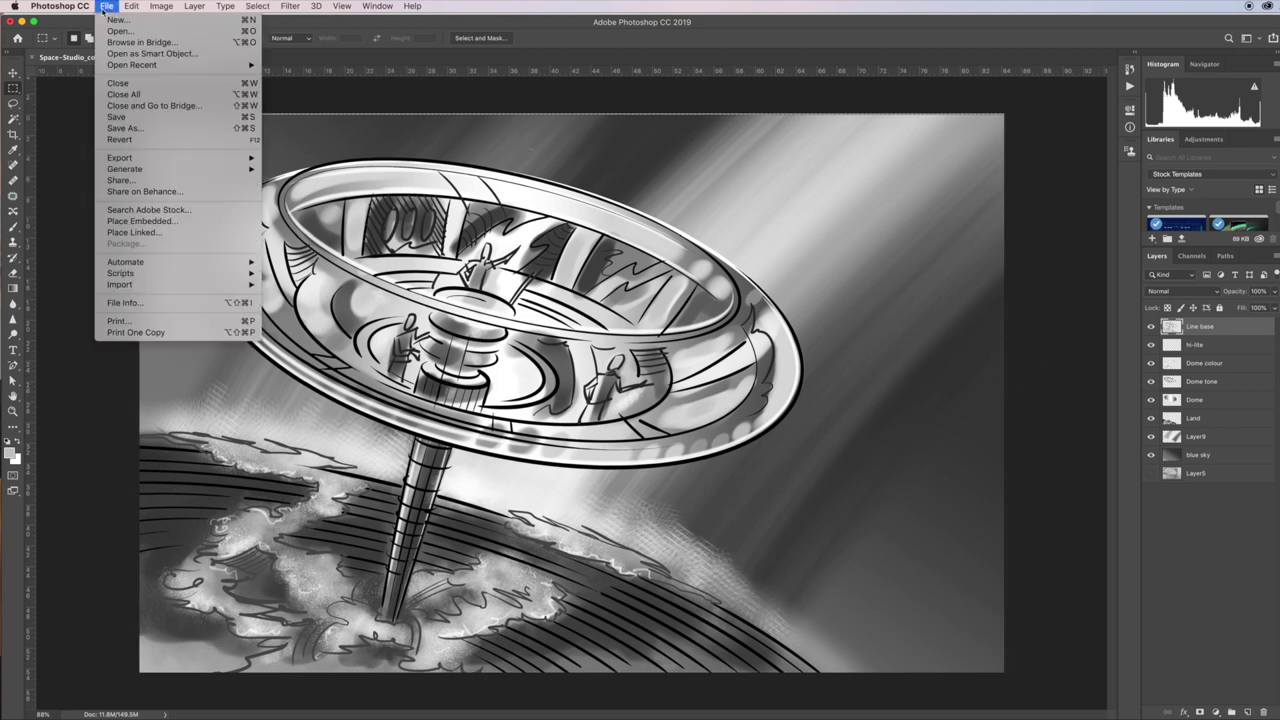
click(128, 130)
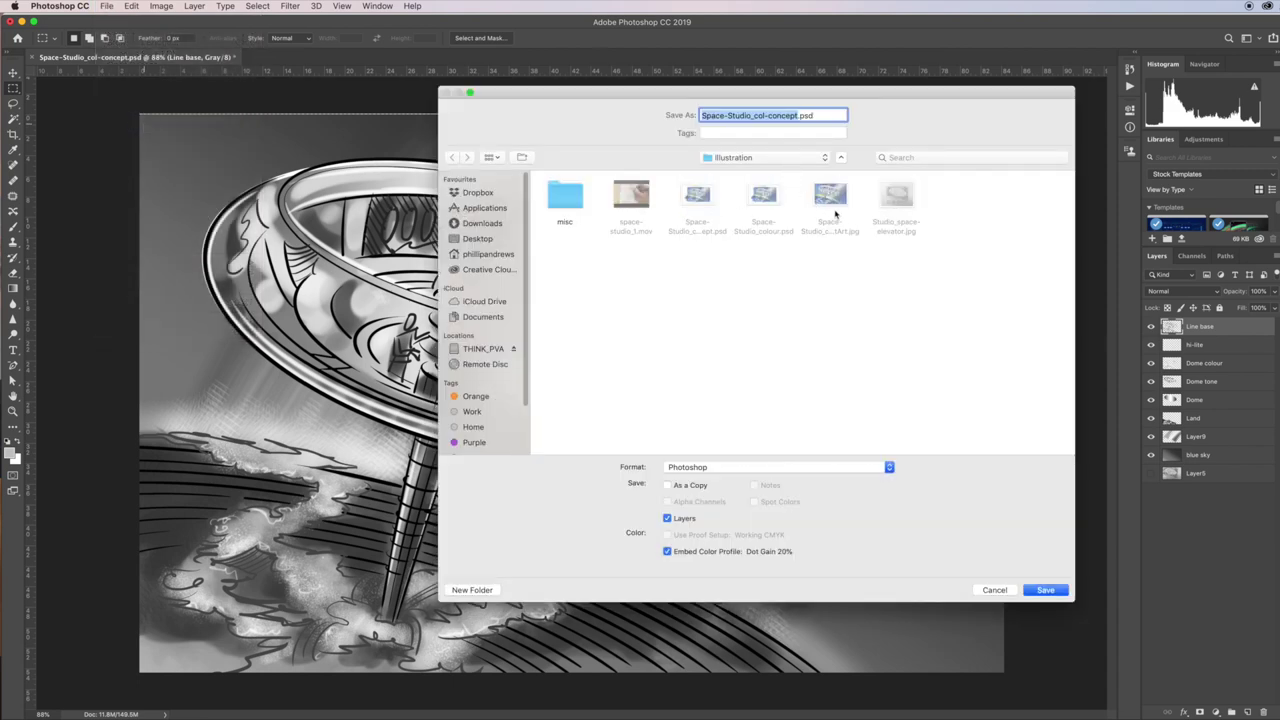
click(785, 115)
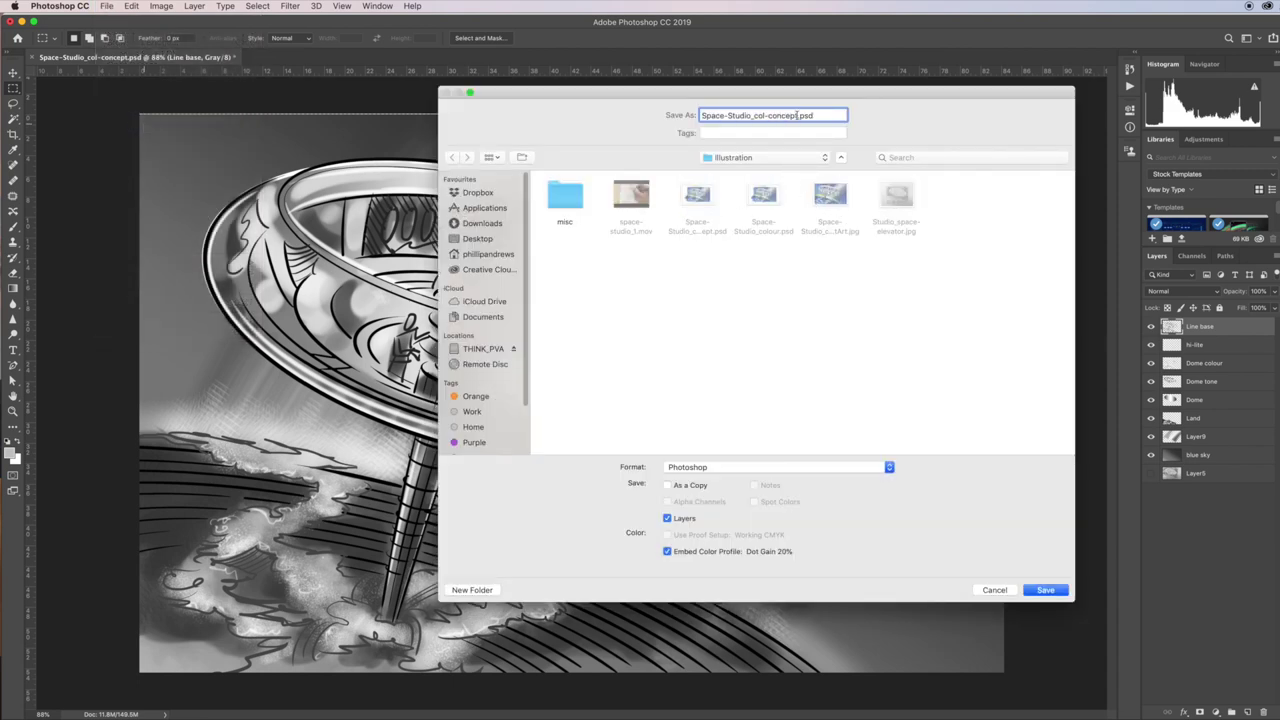
drag(797, 115, 752, 115)
text(grey)
key(Return)
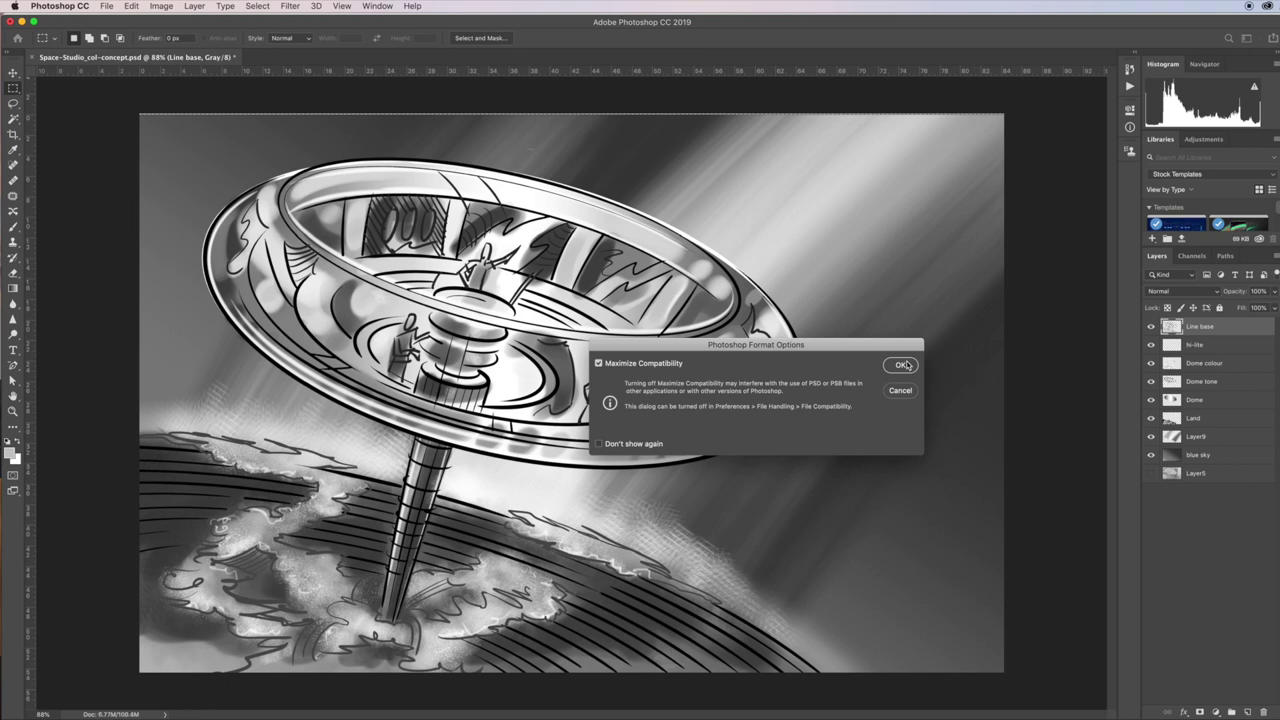
click(902, 365)
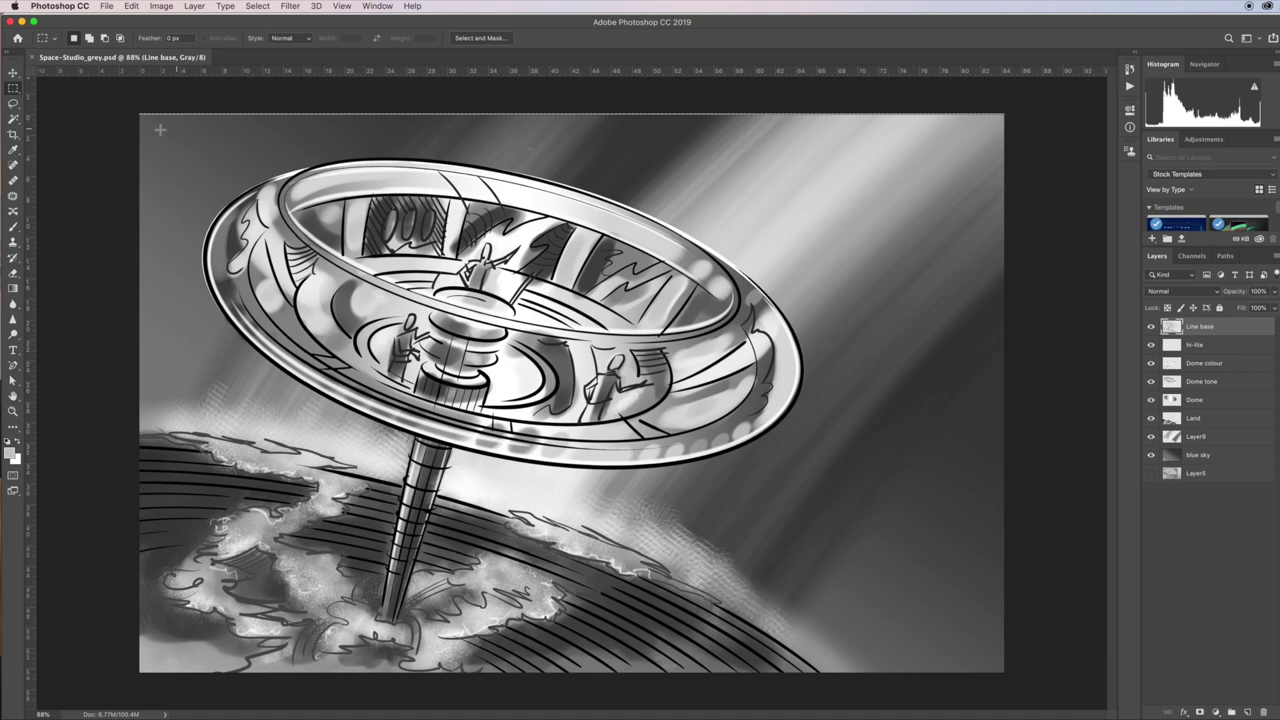
Crop the image slightly tighter to trim the leftover edge slivers and save the file
drag(134, 116, 1034, 666)
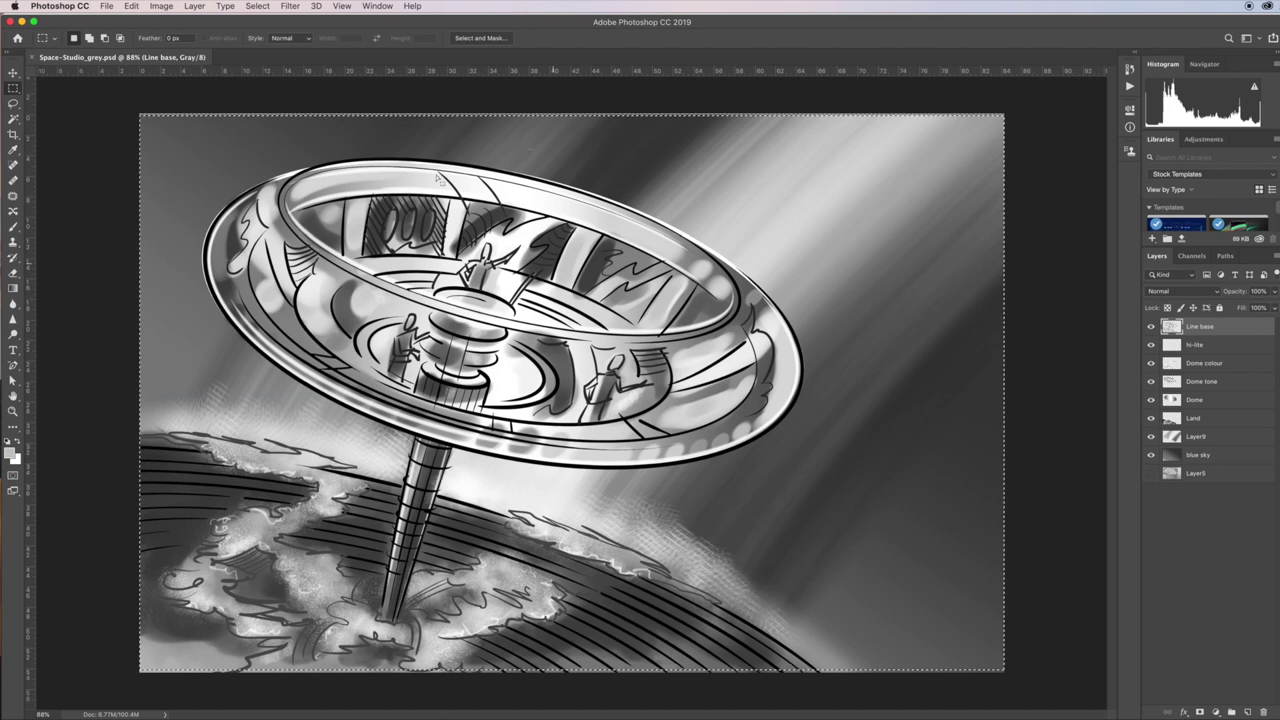
click(161, 6)
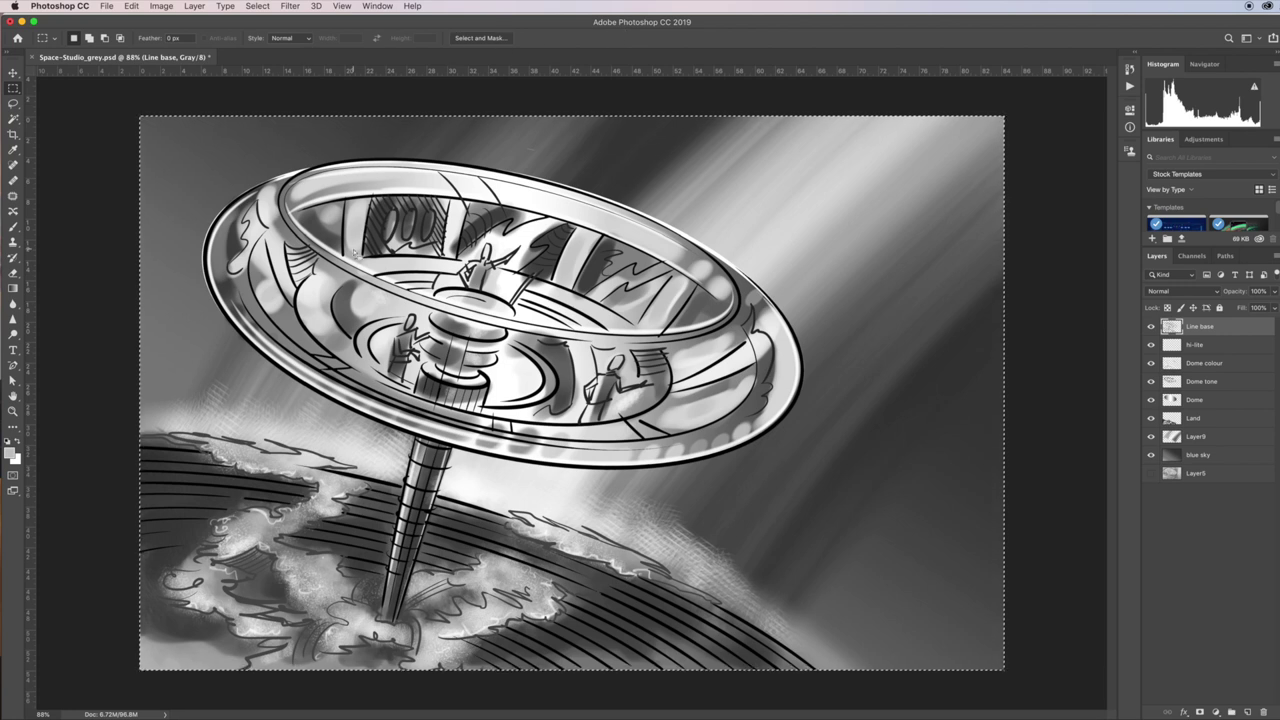
key(super+s)
Check the document's pixel dimensions, channels and resolution, and set the status information to show scratch sizes
click(155, 714)
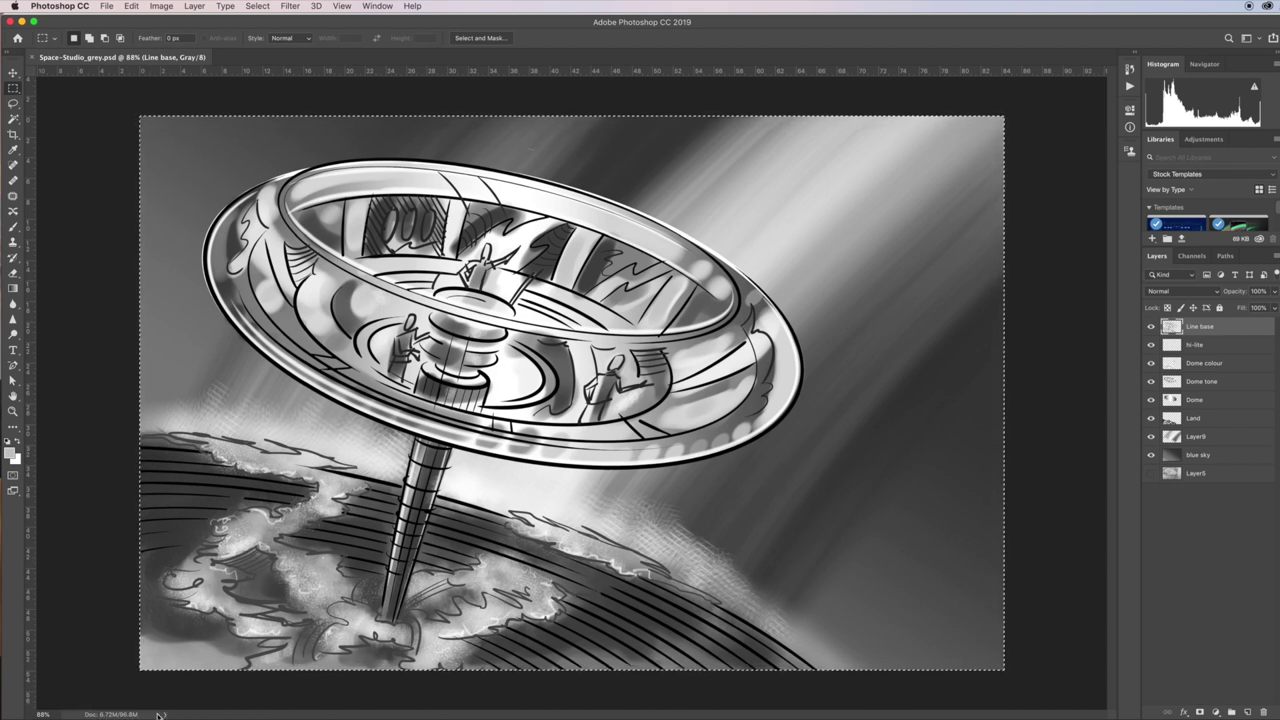
click(159, 714)
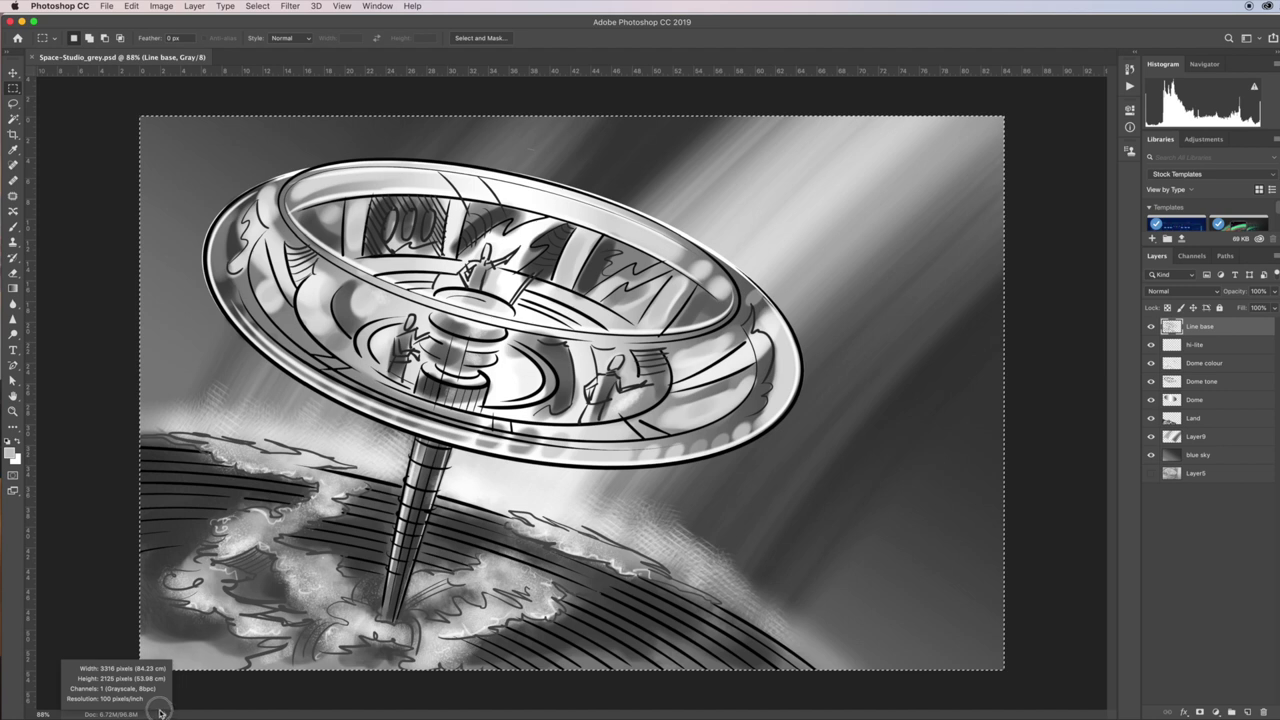
click(163, 714)
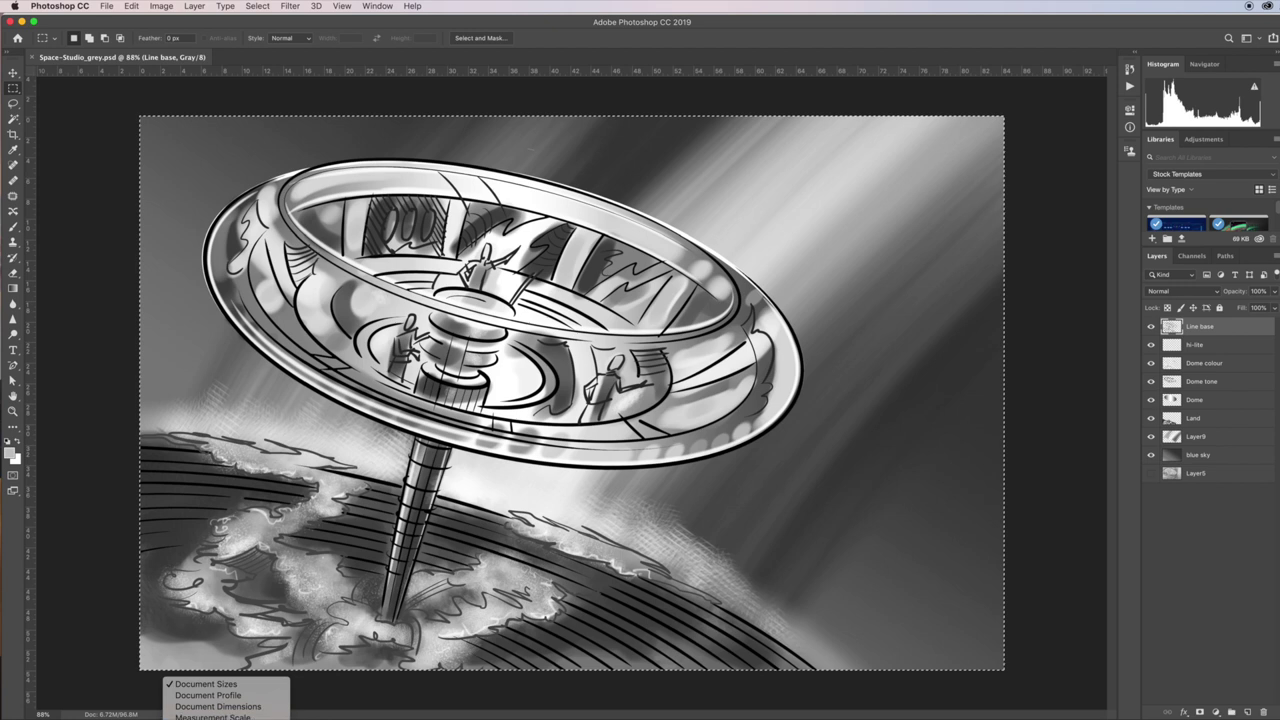
click(205, 719)
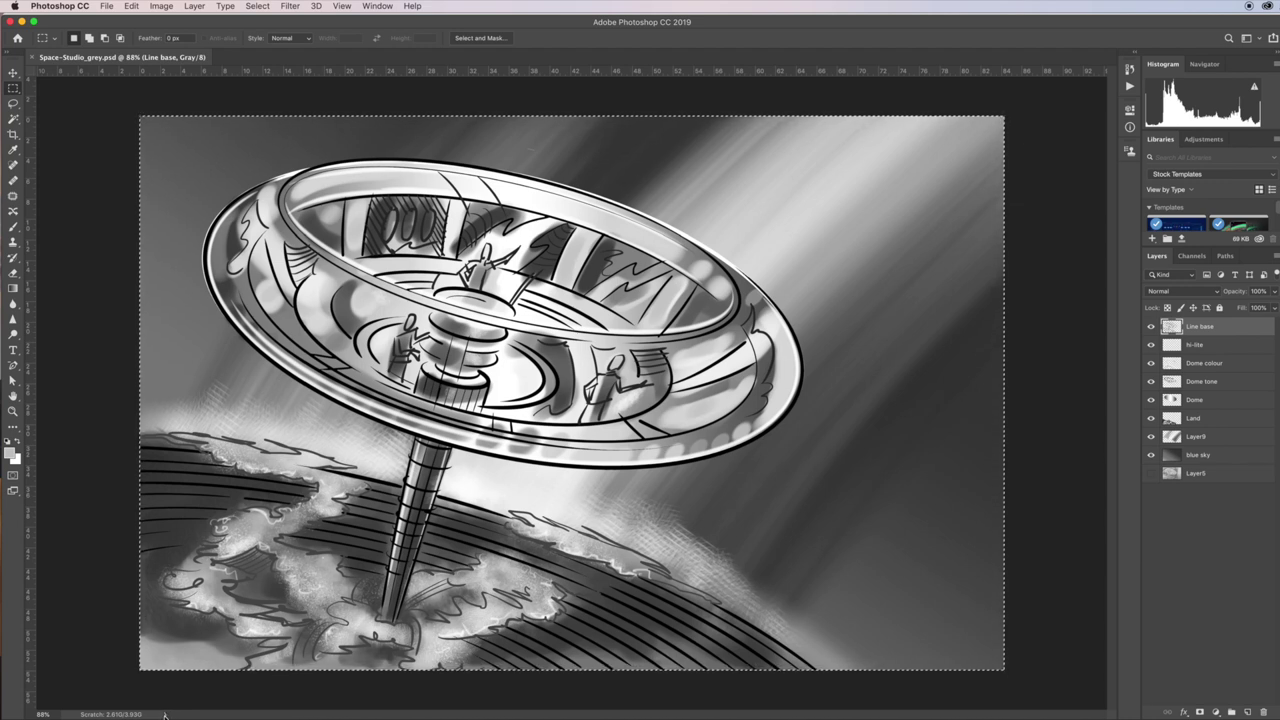
Set the status information to show document sizes, and delete the hidden Layer5 at the bottom of the layer stack after deselecting
click(165, 714)
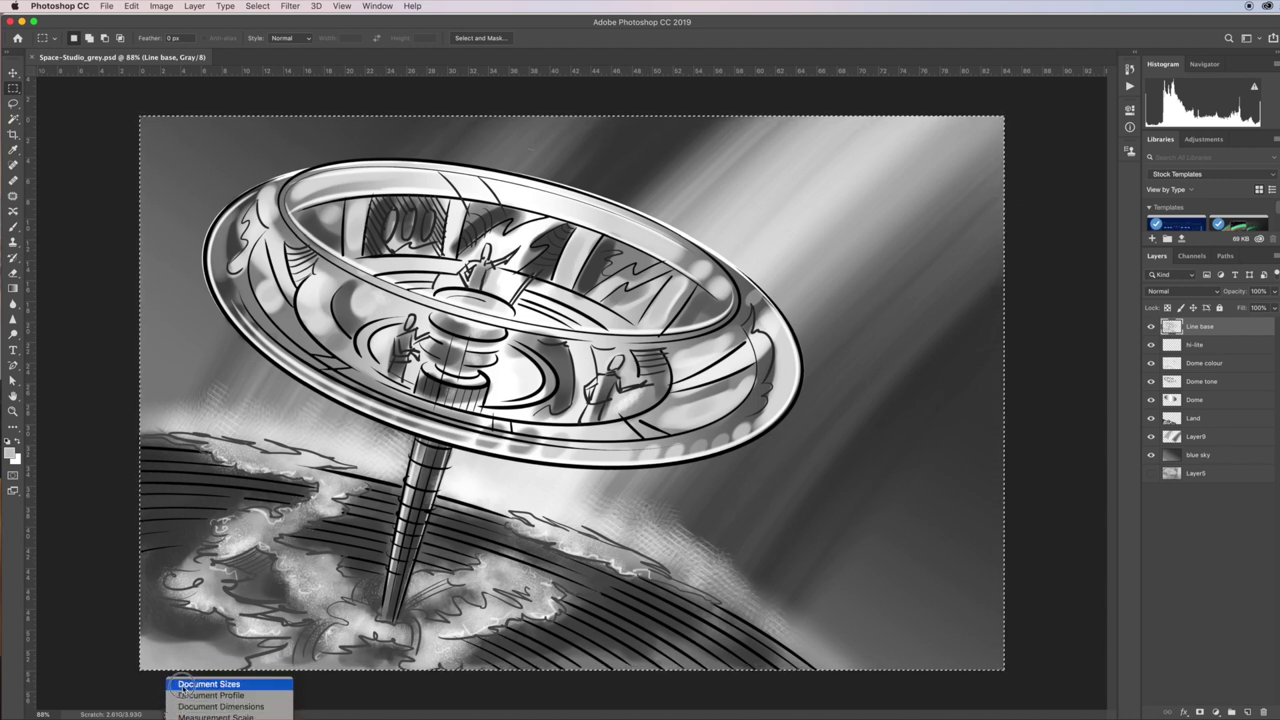
click(190, 684)
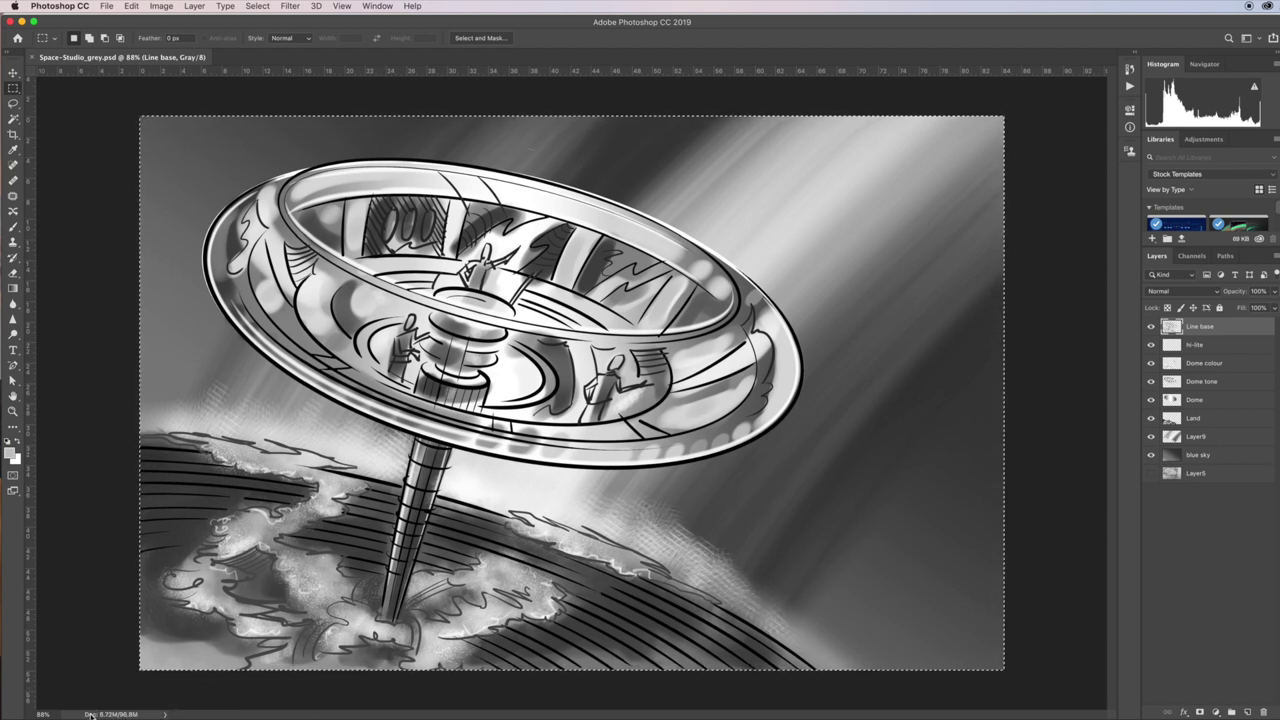
key(super+d)
drag(1219, 484, 1263, 705)
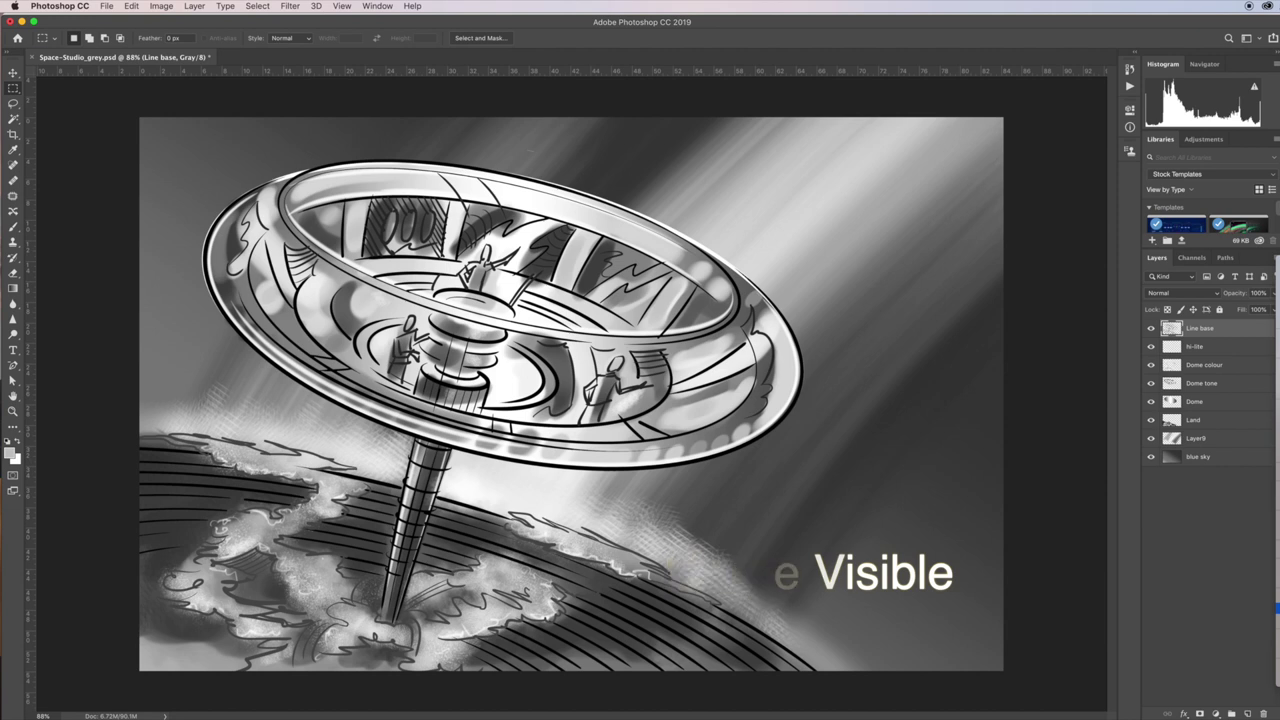
Try merging all visible layers into a single layer, and undo the merge
key(shift+super+e)
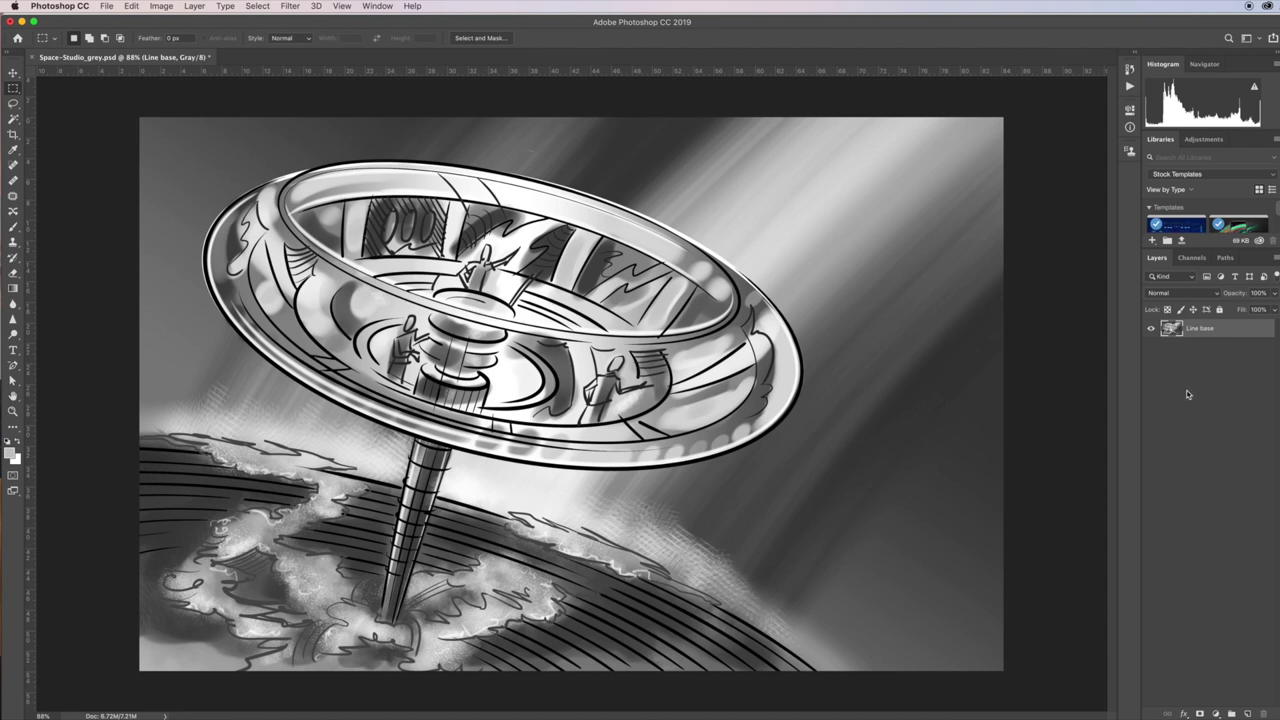
key(super+z)
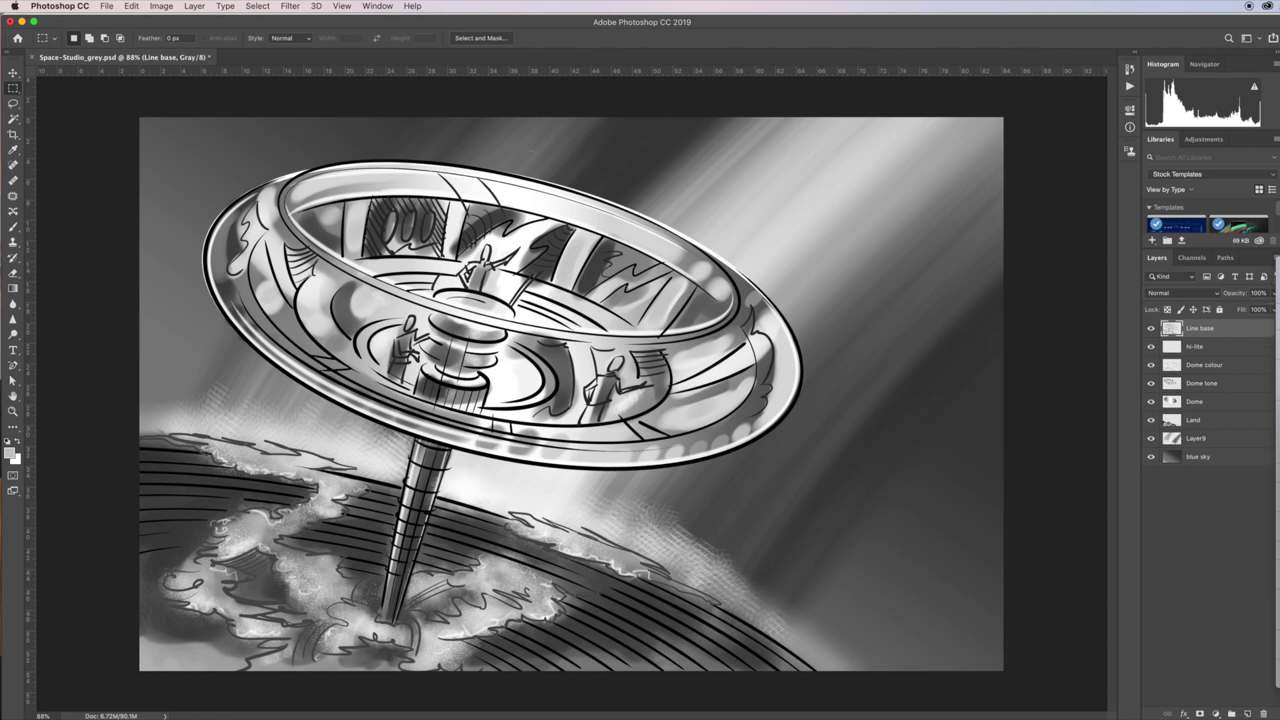
Merge a copy of all visible layers onto a new top layer named grad, and hide the original layers beneath it
key(alt+k)
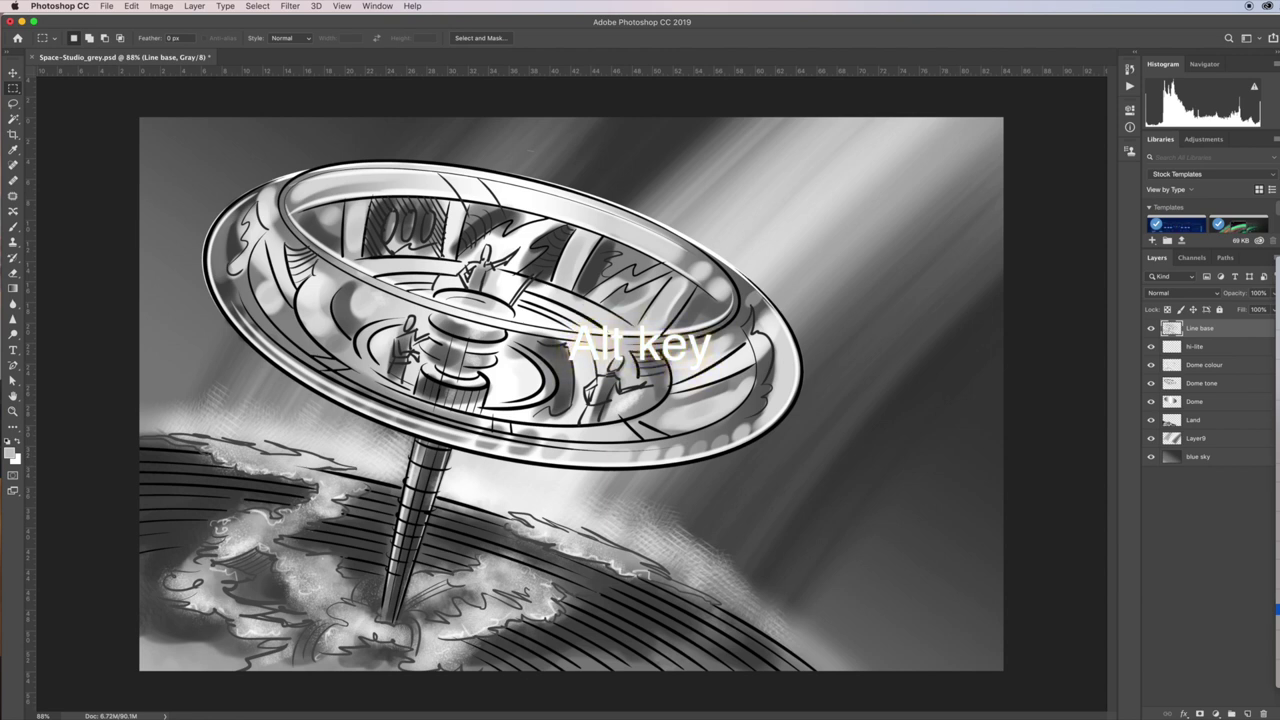
click(1247, 714)
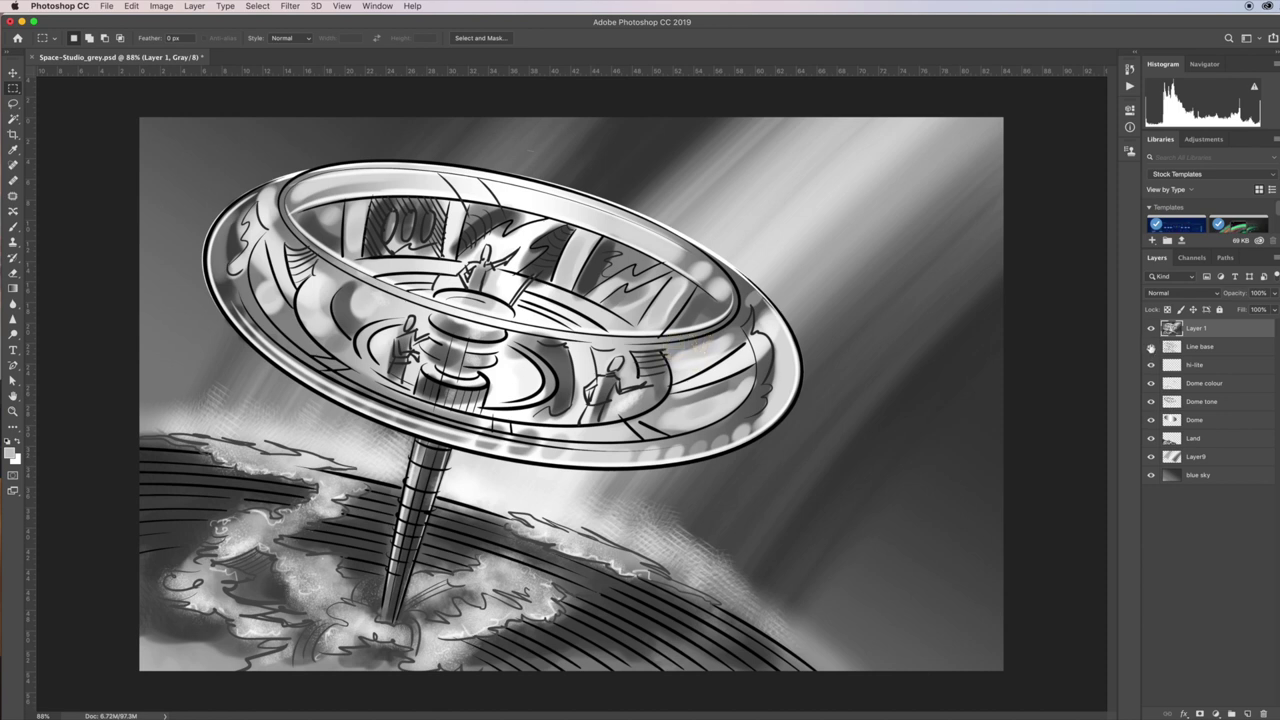
drag(1150, 346, 1152, 480)
double_click(1197, 328)
text(d)
key(Return)
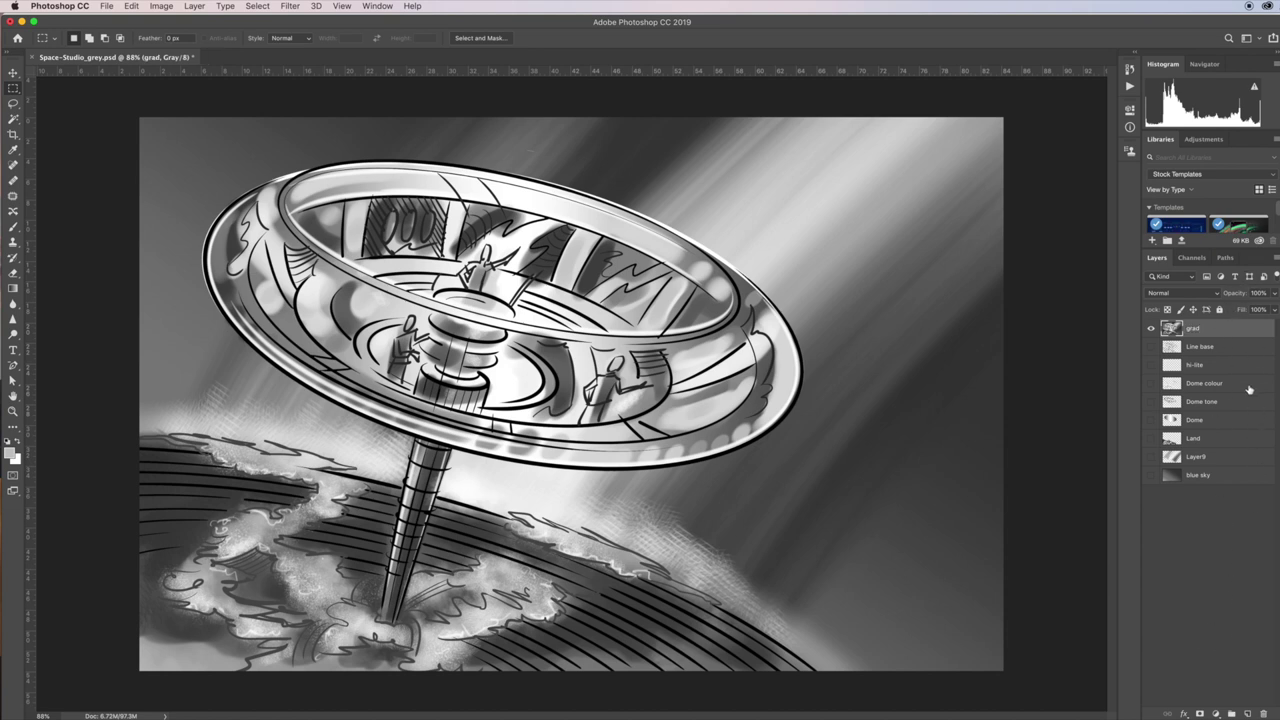
Add a Gradient Map adjustment layer above the grad layer
click(1216, 713)
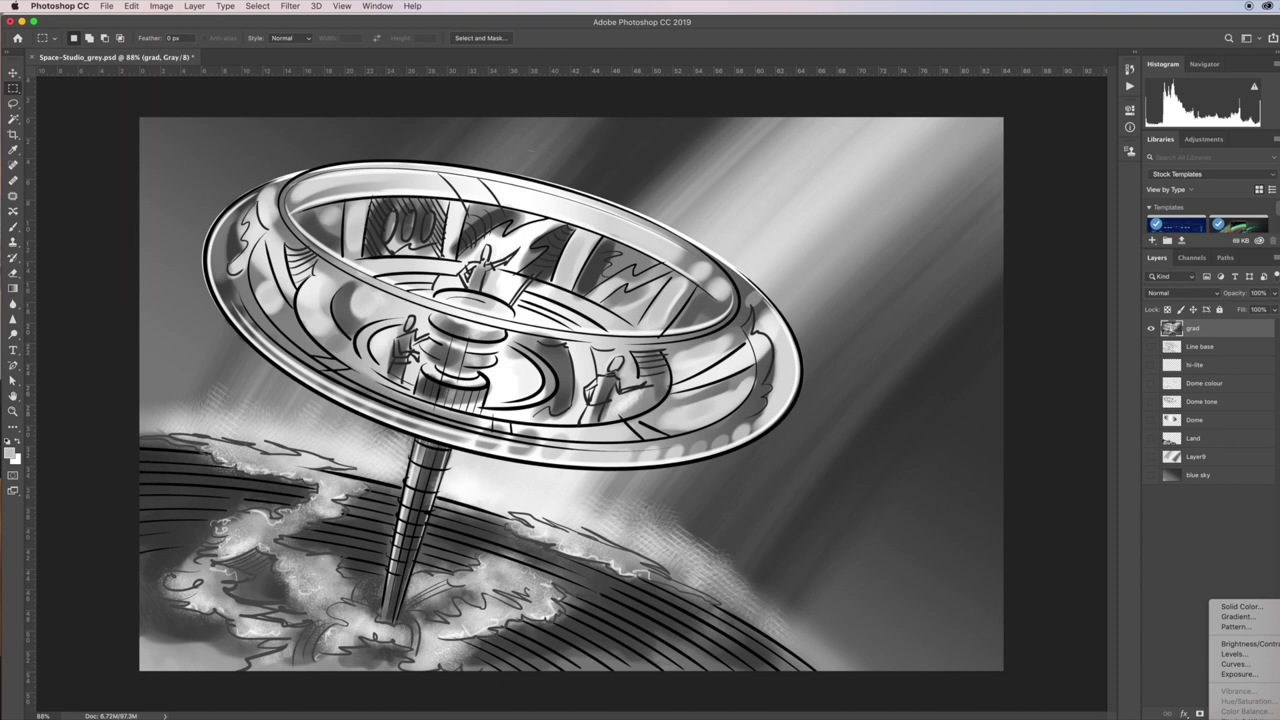
click(1240, 710)
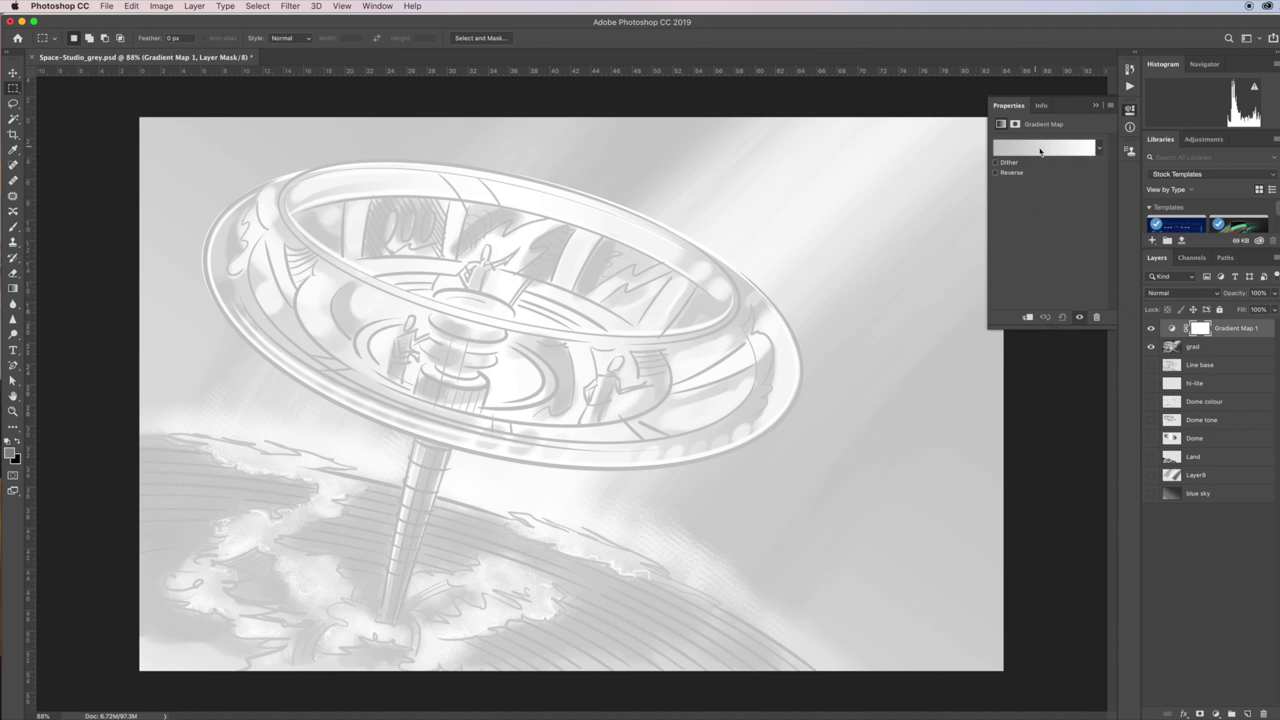
click(1041, 152)
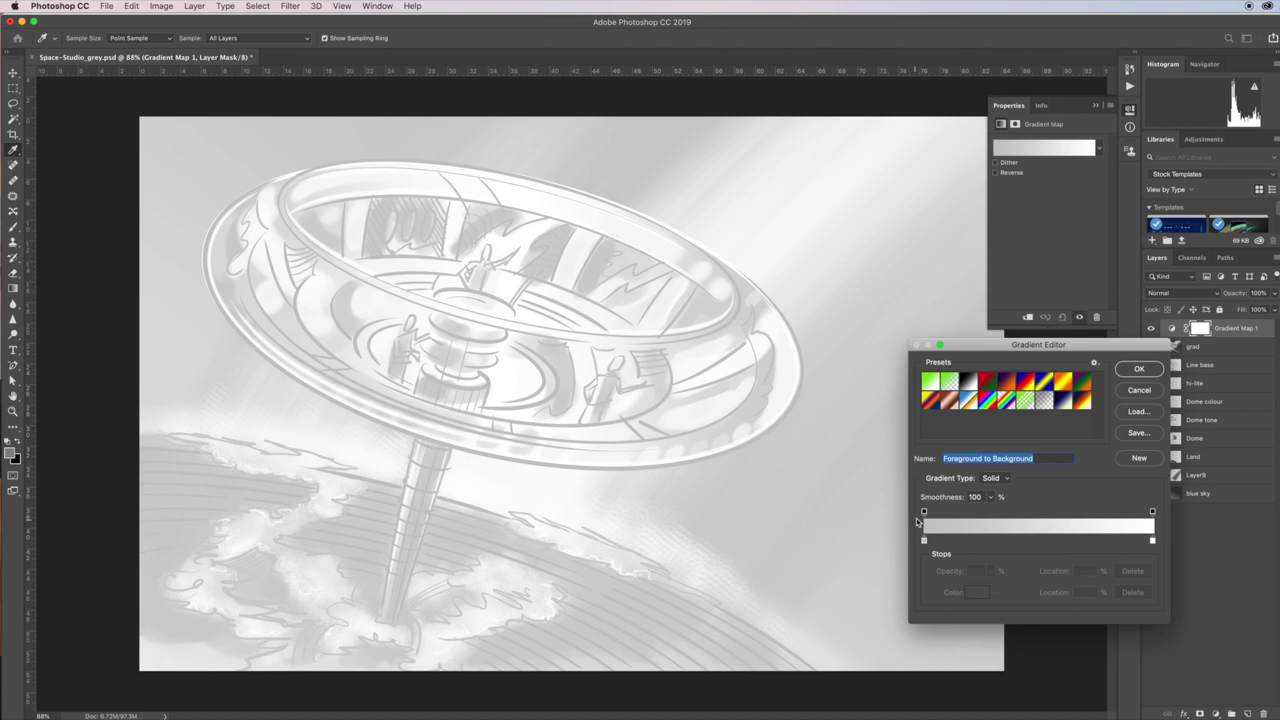
click(1064, 402)
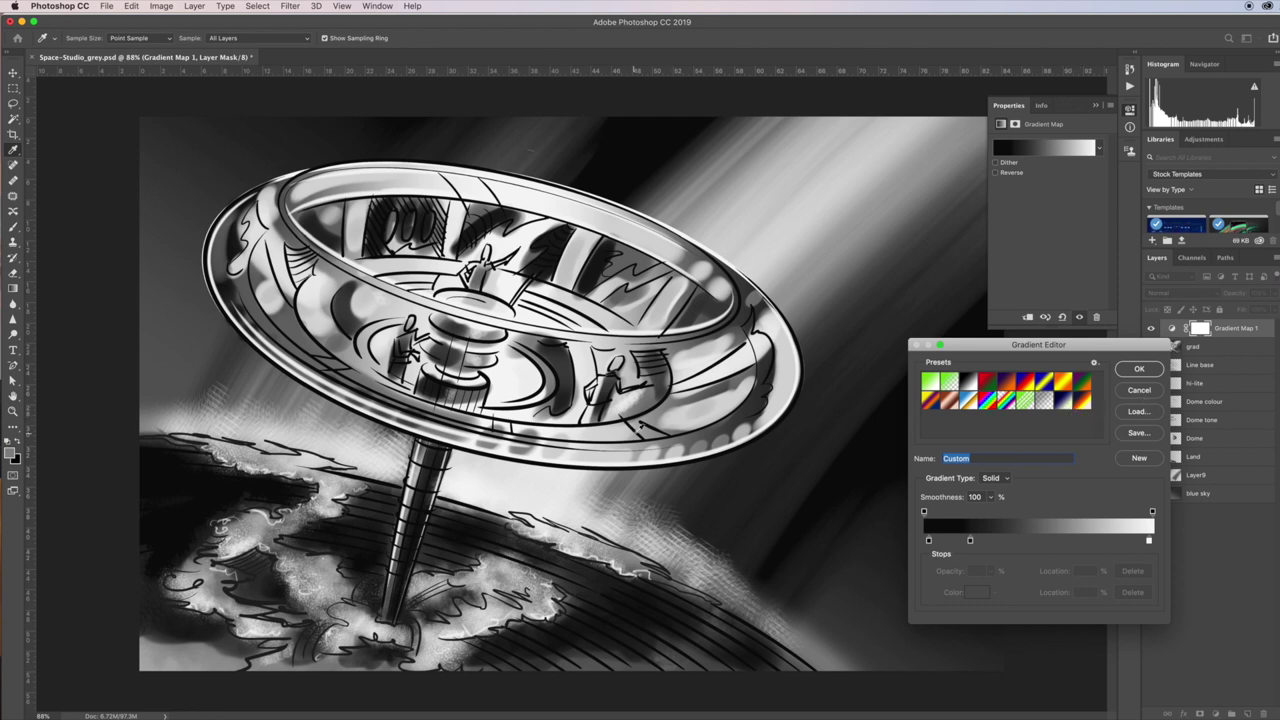
click(1140, 391)
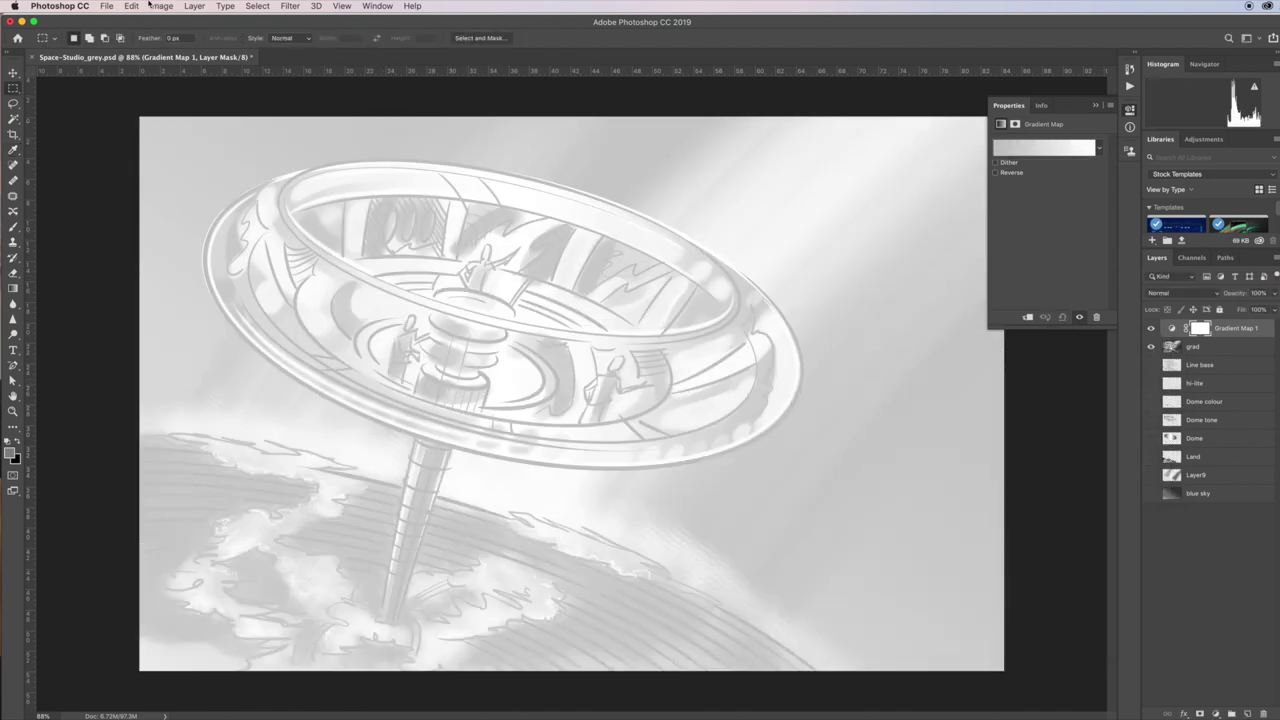
Convert the document from Grayscale to RGB Color mode without merging the layers
click(166, 8)
mouse_move(215, 21)
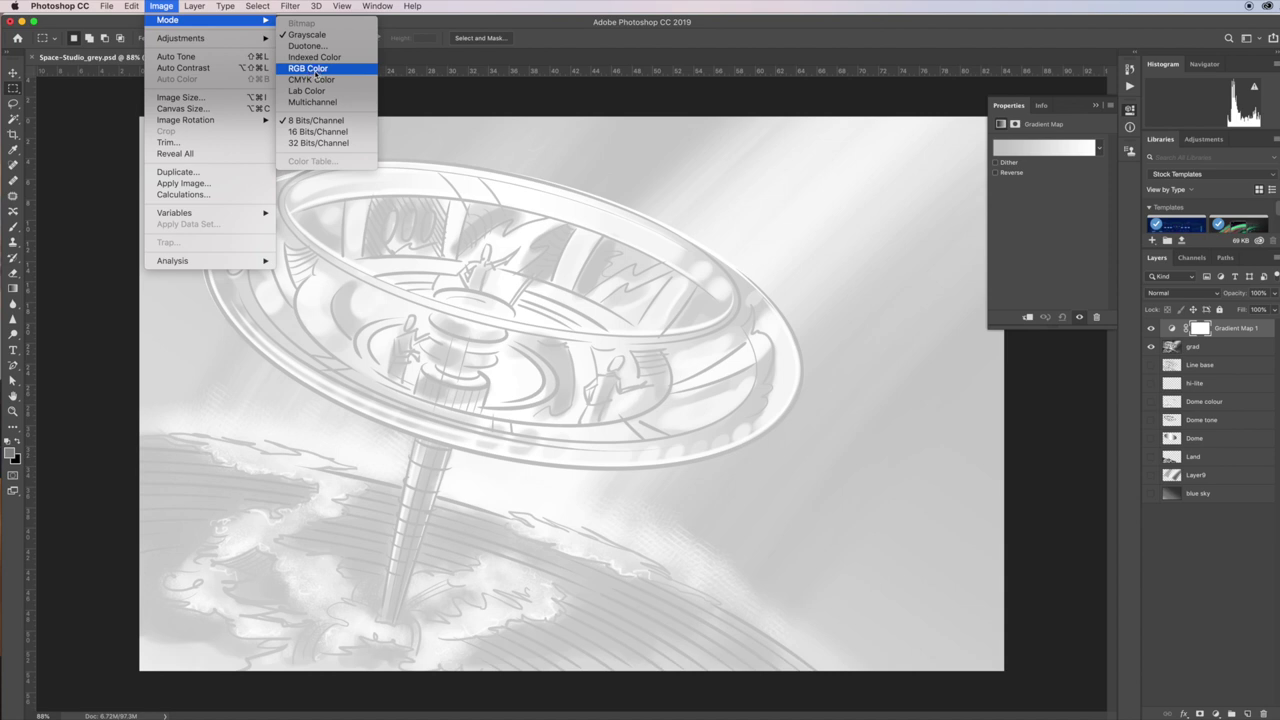
click(318, 68)
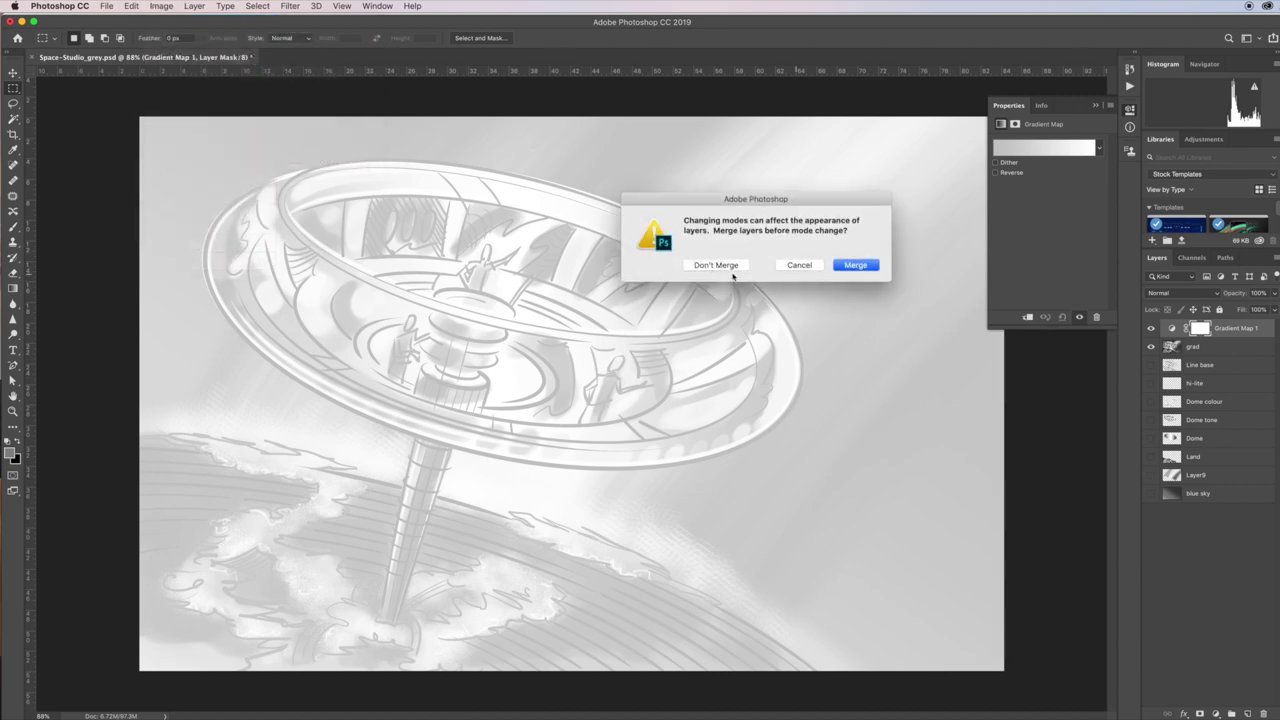
click(724, 266)
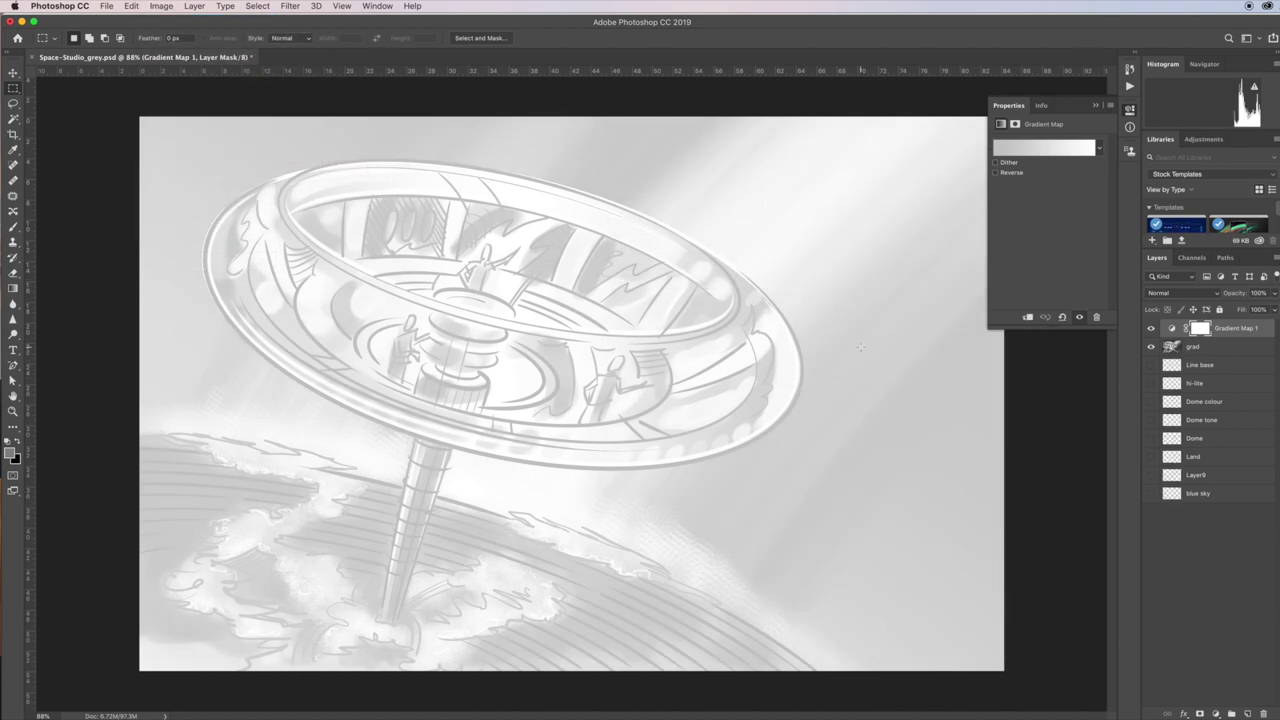
Try the navy-to-pale-yellow preset on the gradient map with its middle stop at 38%, and apply the Black, White preset instead
click(1045, 148)
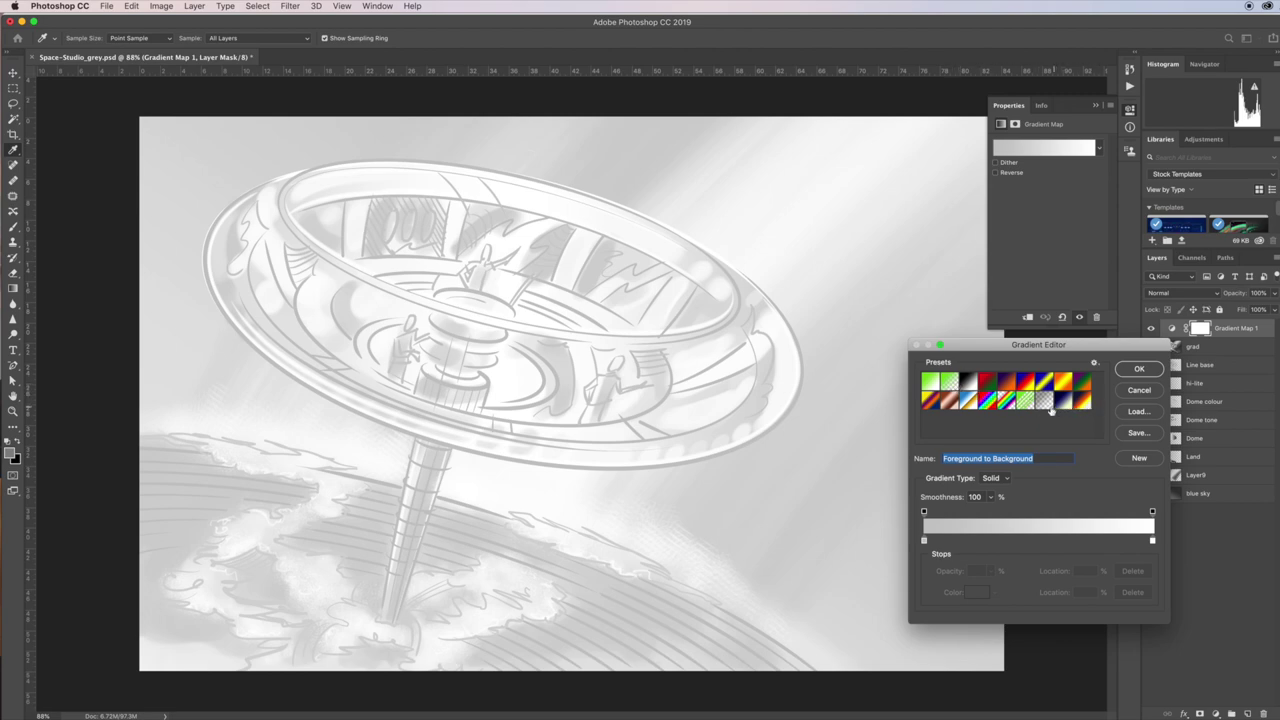
click(1063, 403)
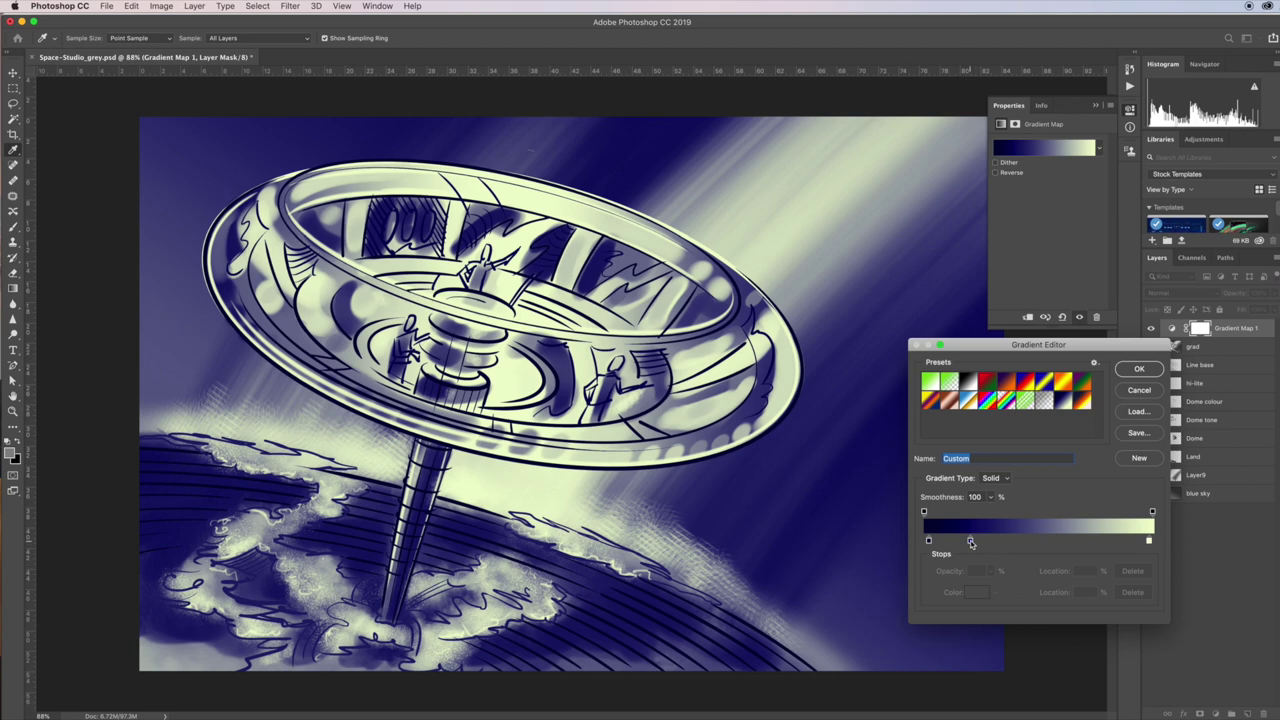
drag(970, 542, 1010, 541)
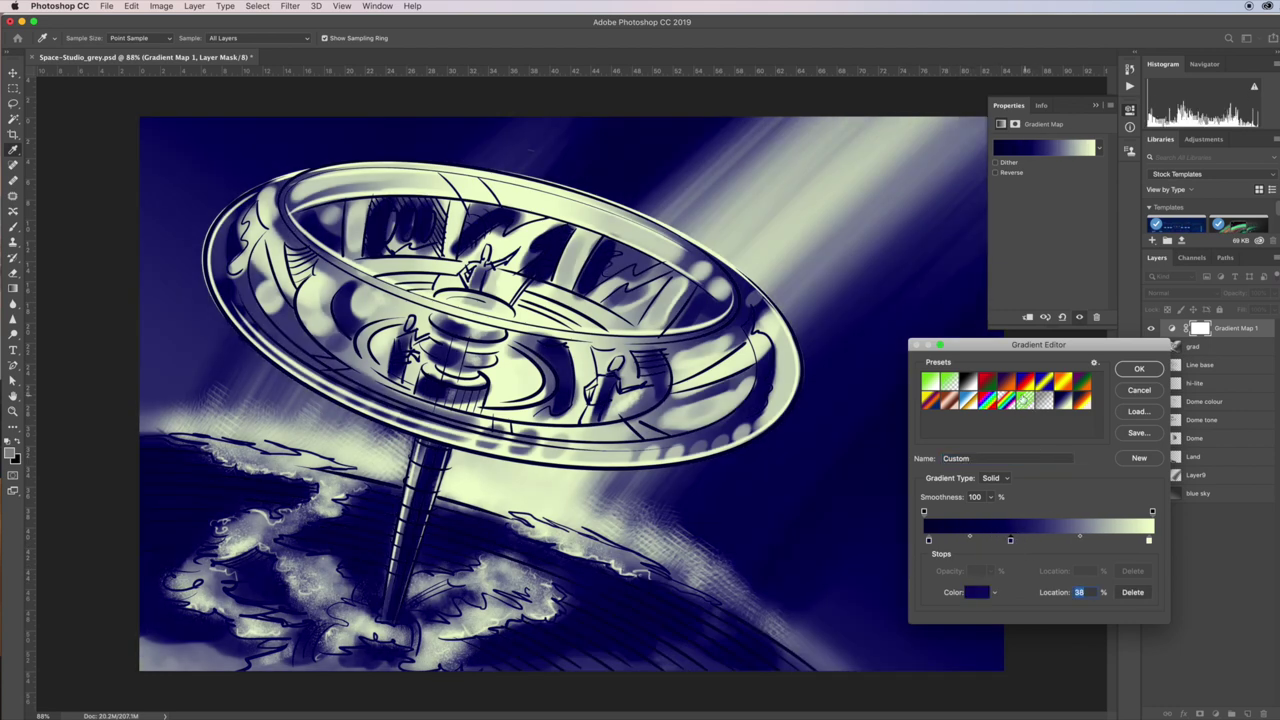
click(969, 383)
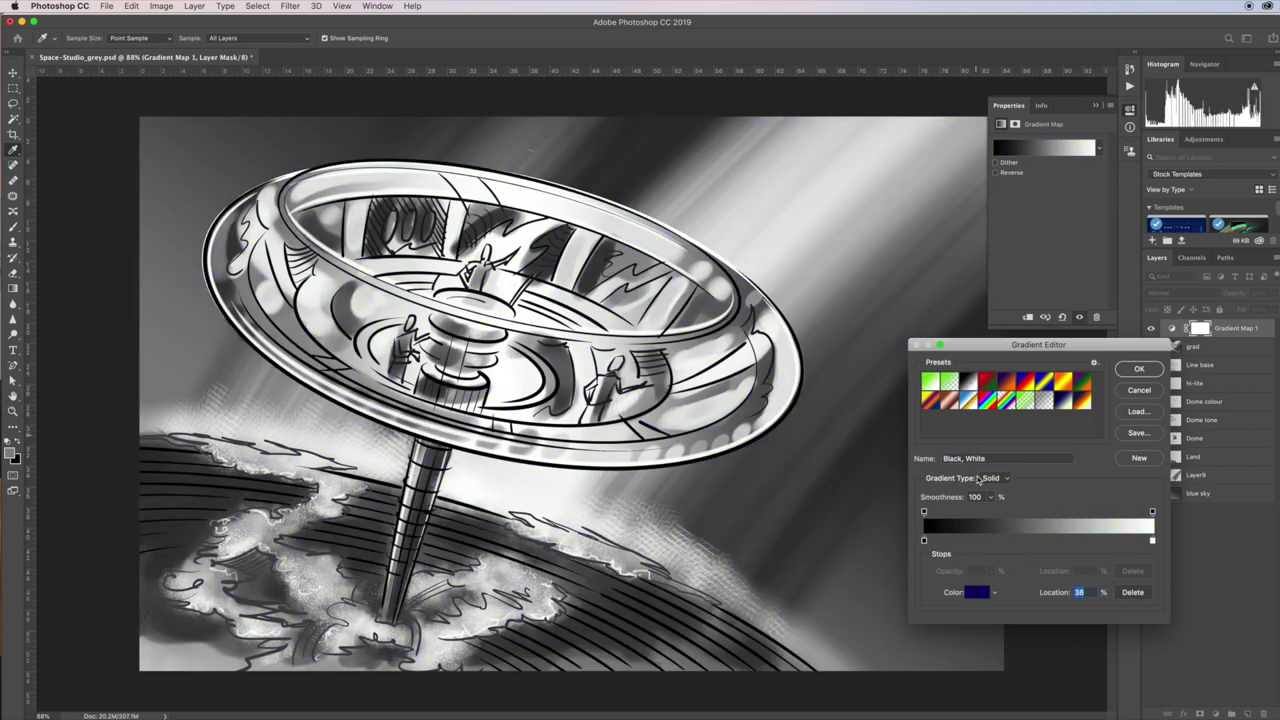
Set the gradient's black colour stop at 0% to dark navy 03032b
click(924, 541)
click(977, 592)
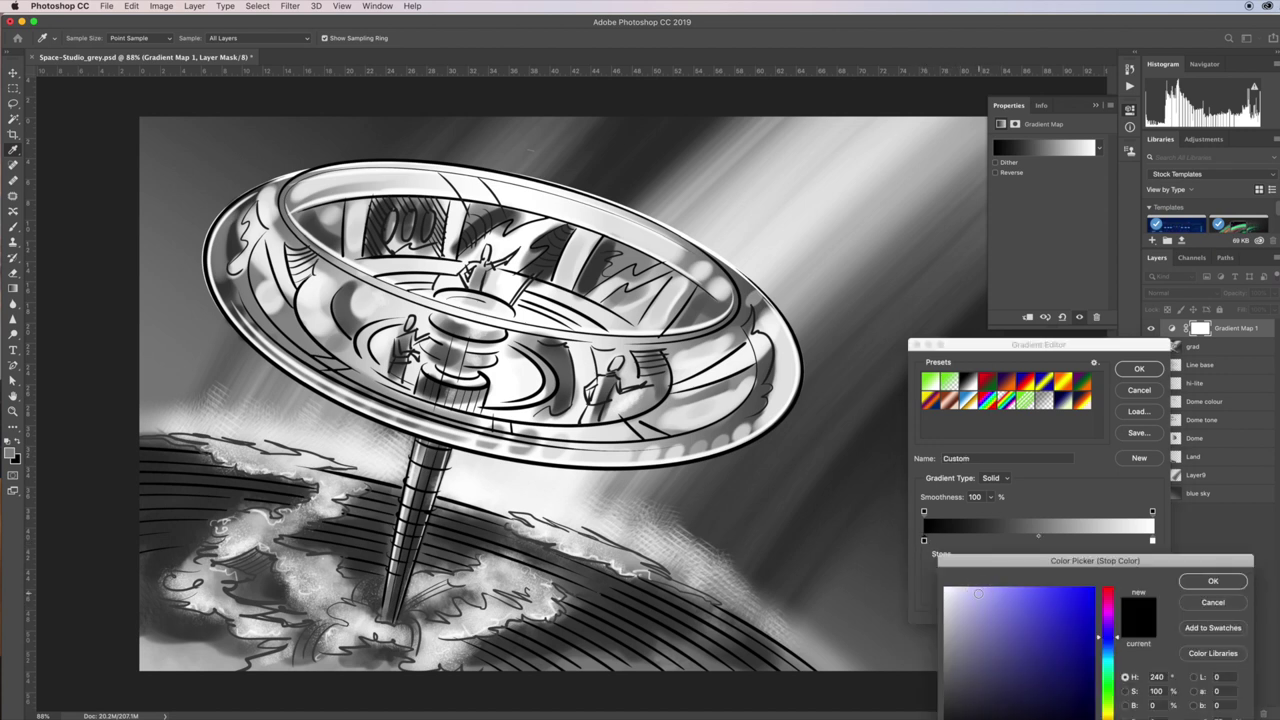
drag(1042, 560, 626, 493)
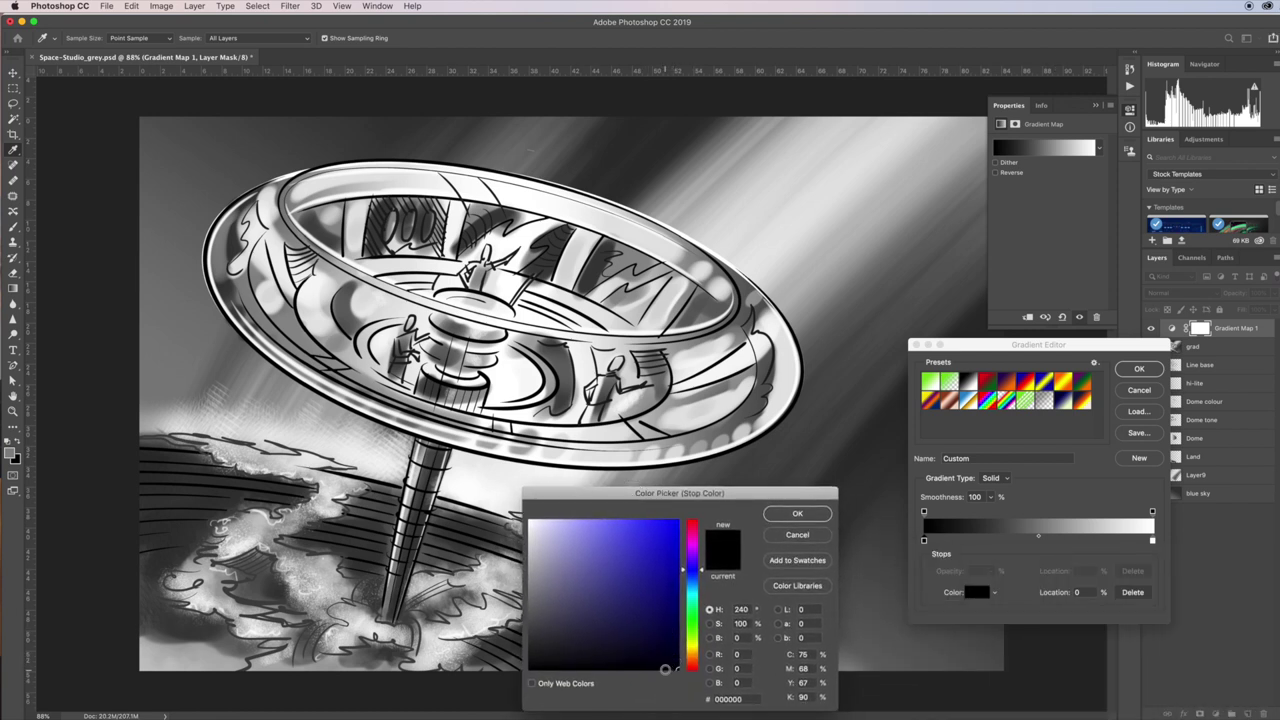
drag(671, 663, 669, 644)
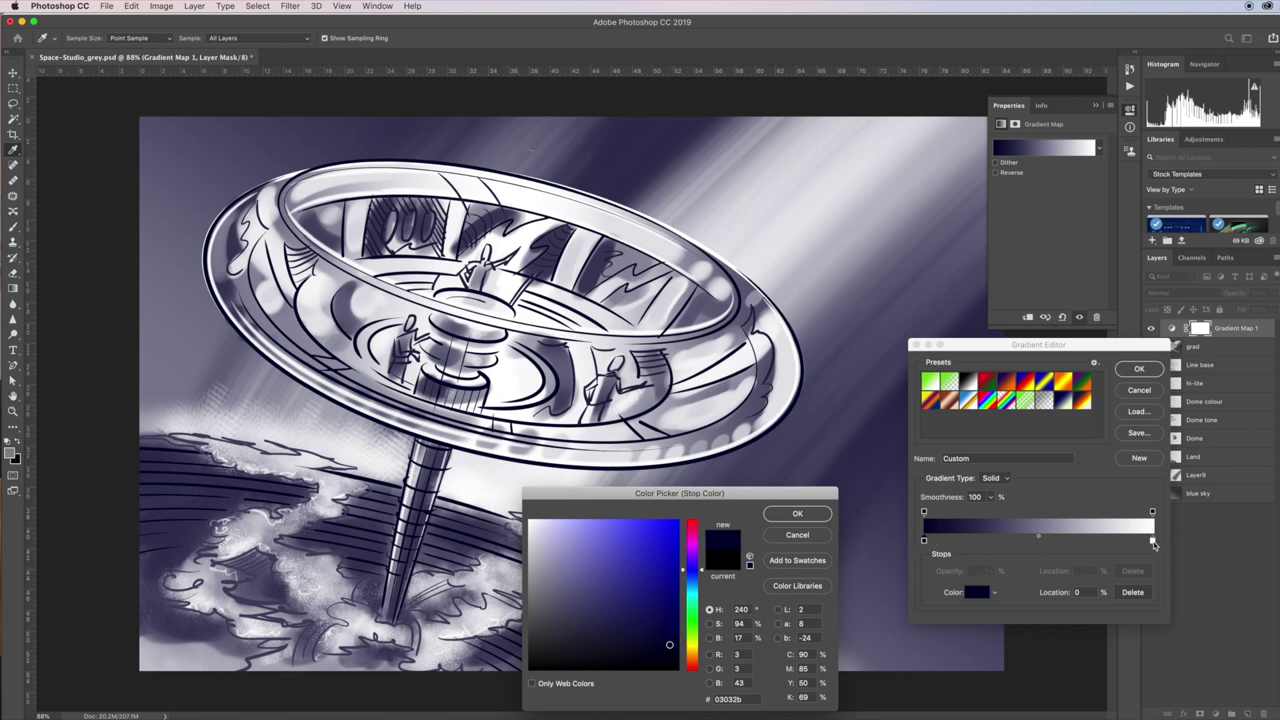
click(790, 518)
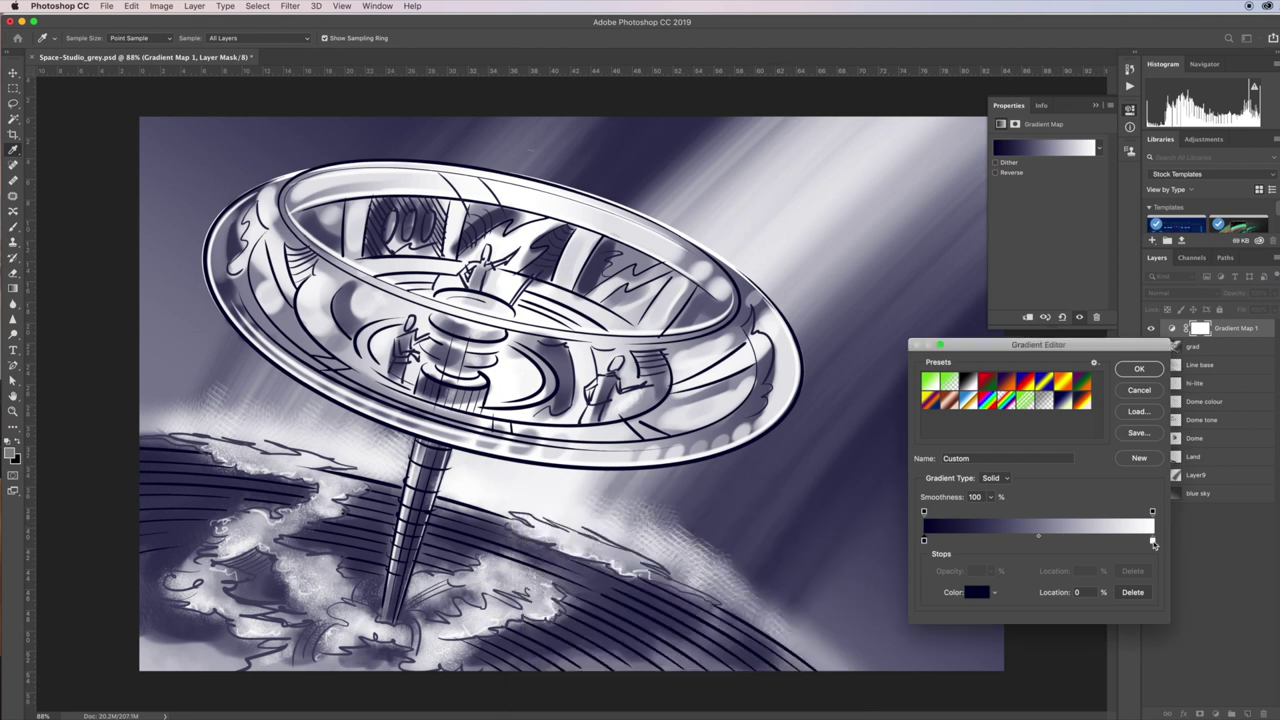
Set the gradient's white end stop to pale pink f6dfdf at location 99%
click(1151, 541)
click(975, 593)
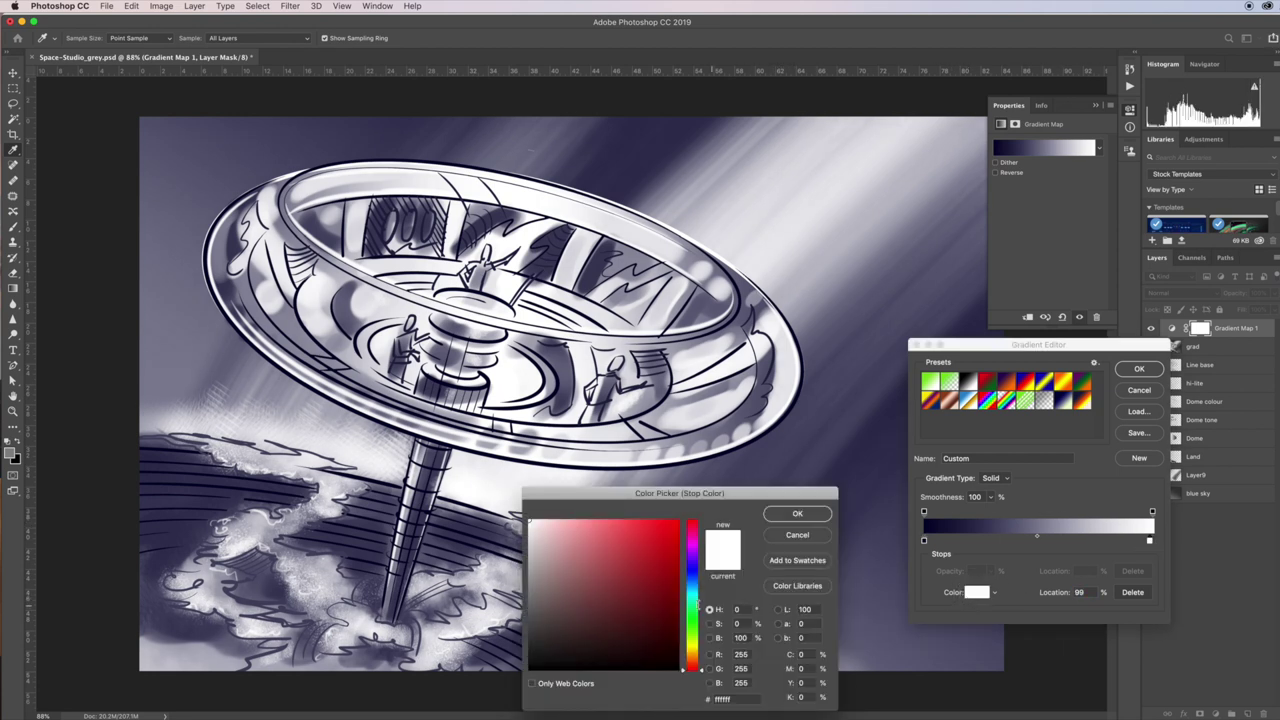
click(552, 526)
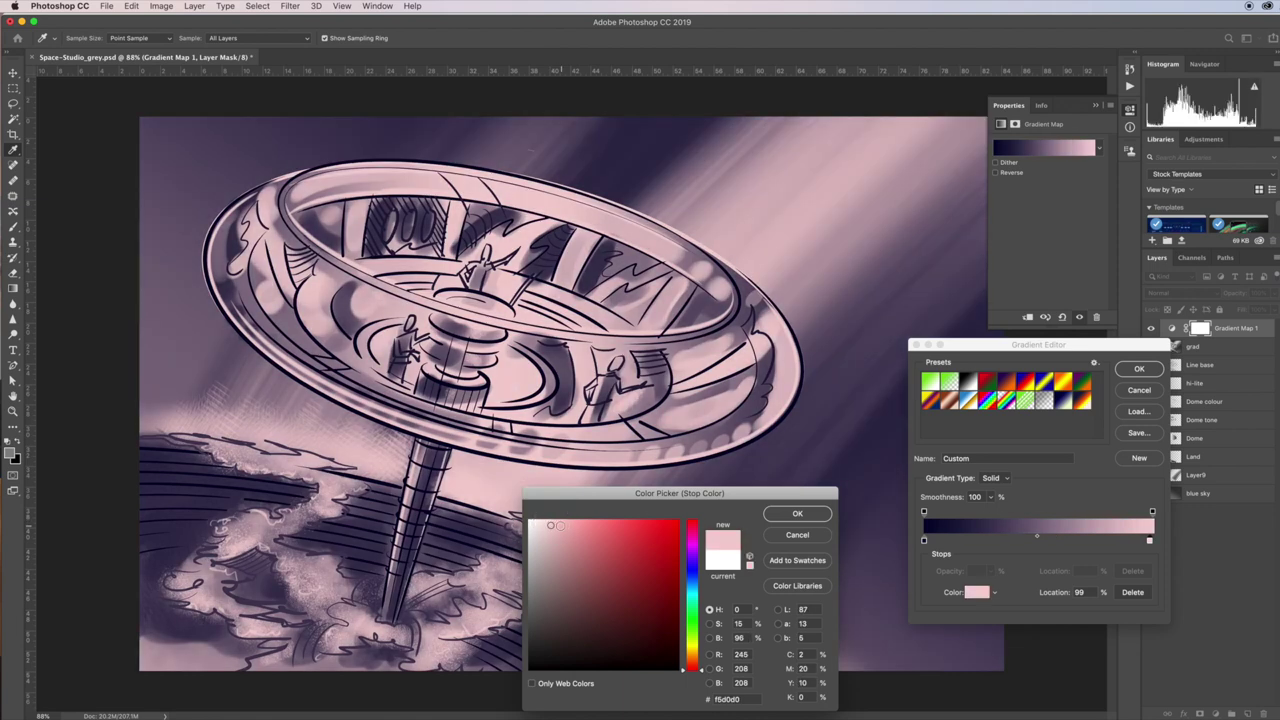
click(542, 525)
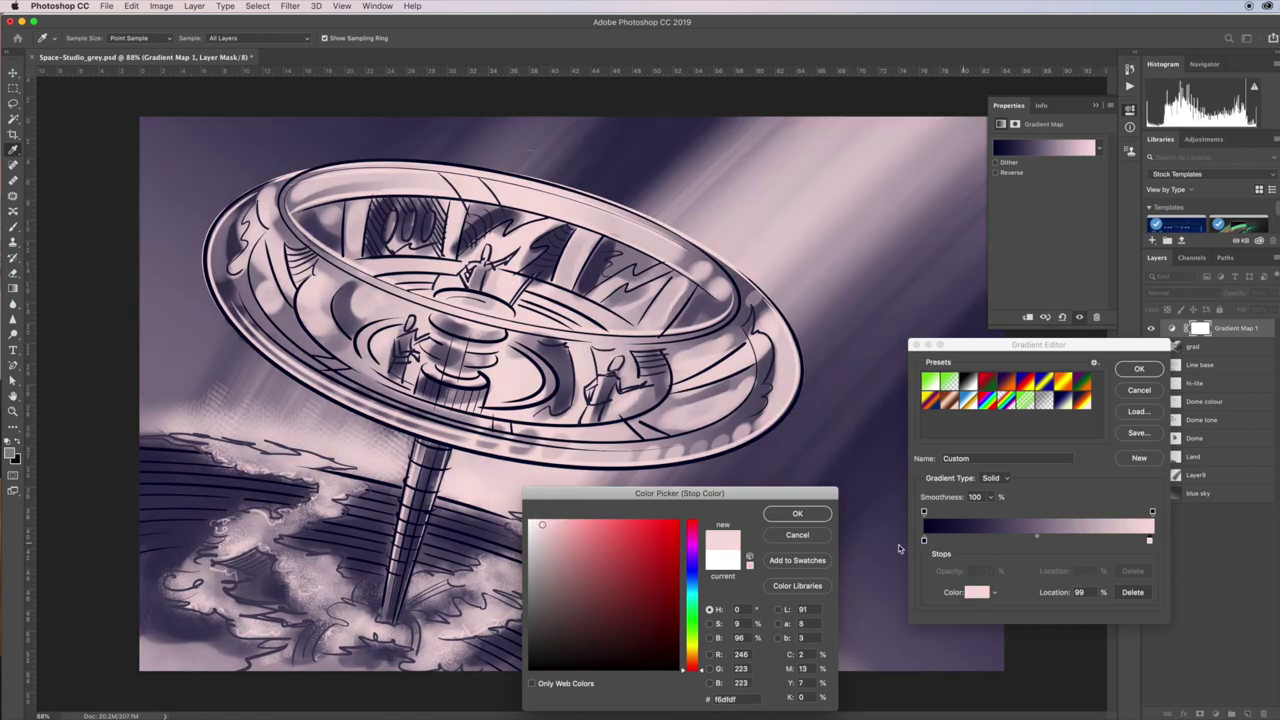
click(799, 520)
Add a middle colour stop to the gradient at location 46% and give it the bluish grey 67696d
click(1025, 541)
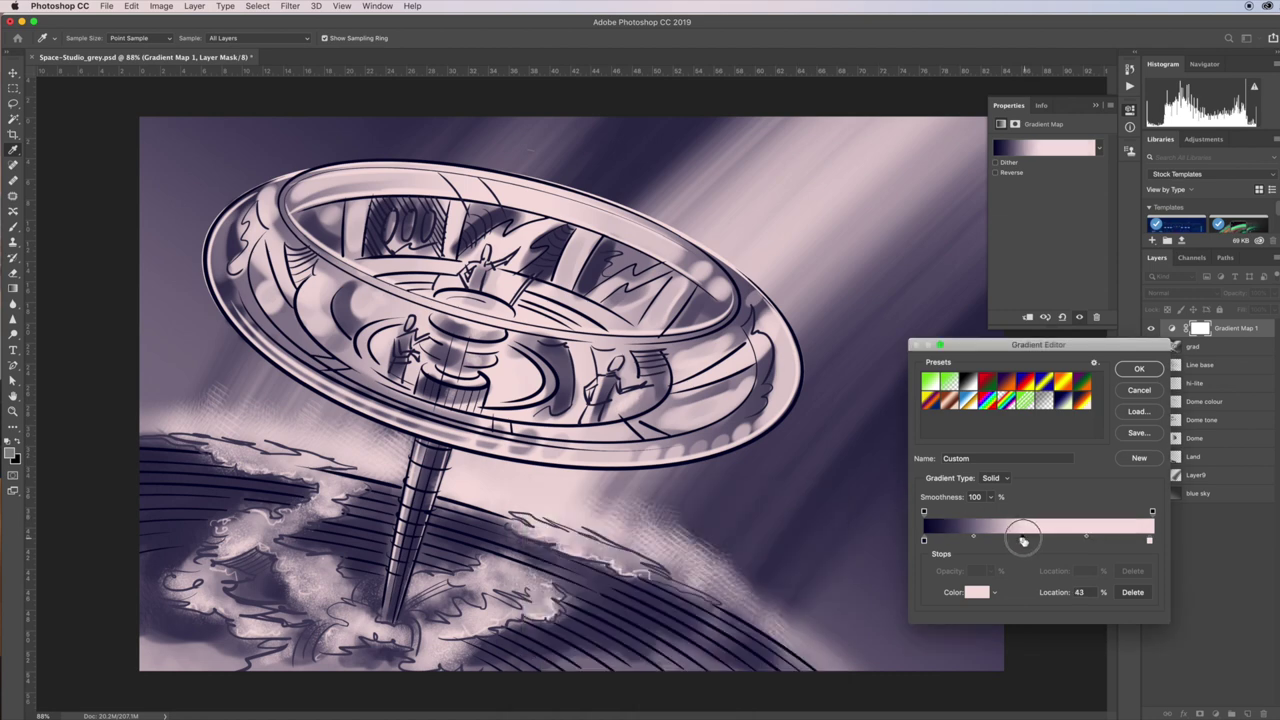
click(977, 592)
click(692, 578)
click(595, 567)
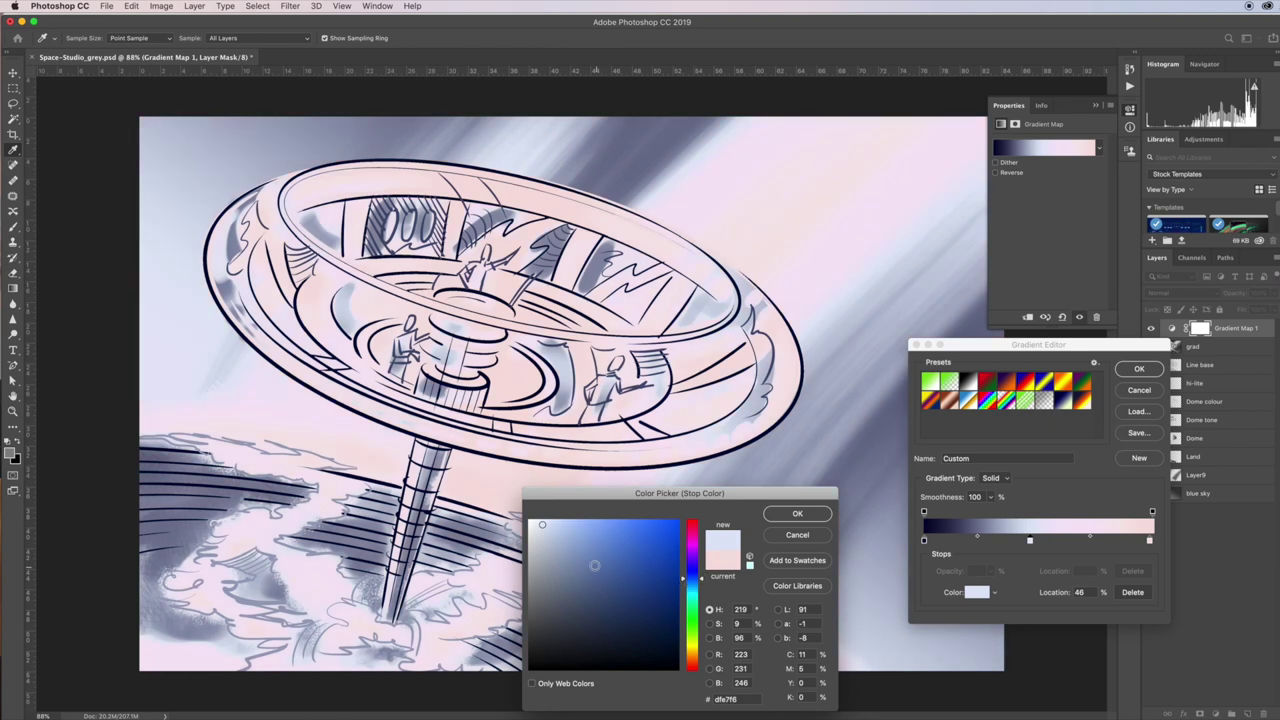
mouse_move(561, 566)
mouse_down()
mouse_move(539, 616)
mouse_move(536, 605)
mouse_up()
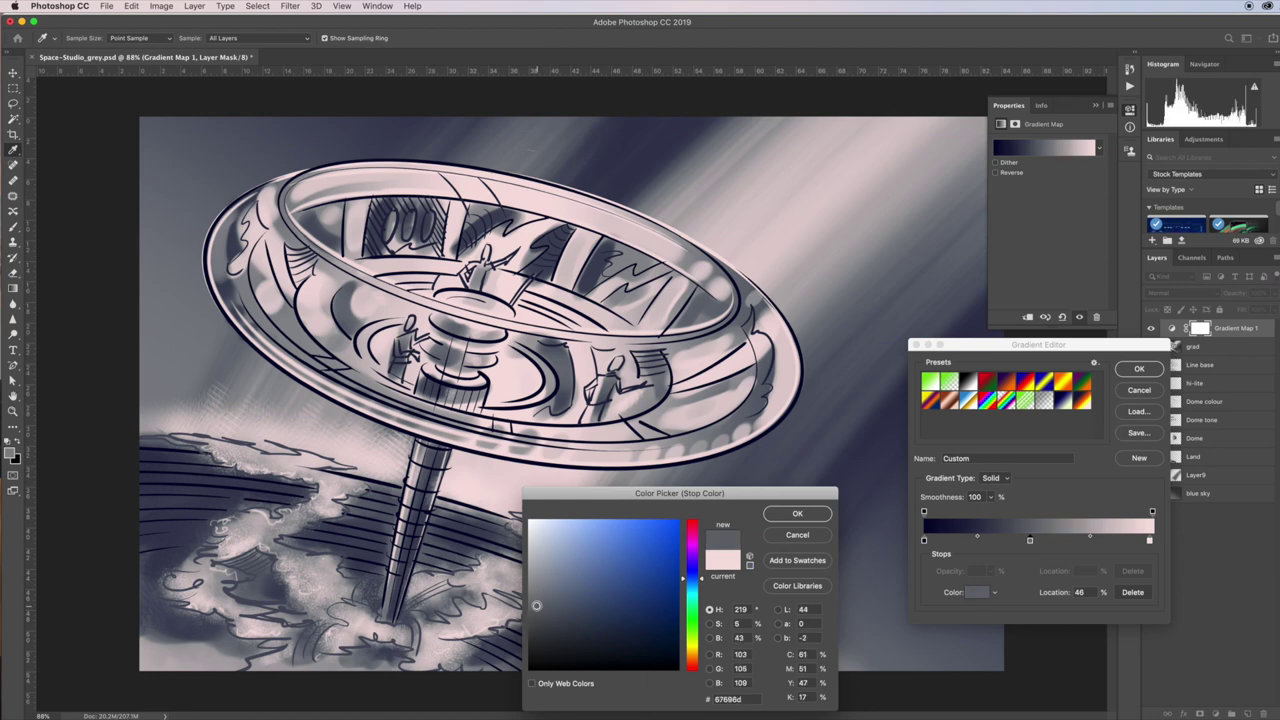
Try several green shades on the gradient's middle stop and set it to the muted grey-green 778375
click(693, 627)
click(580, 536)
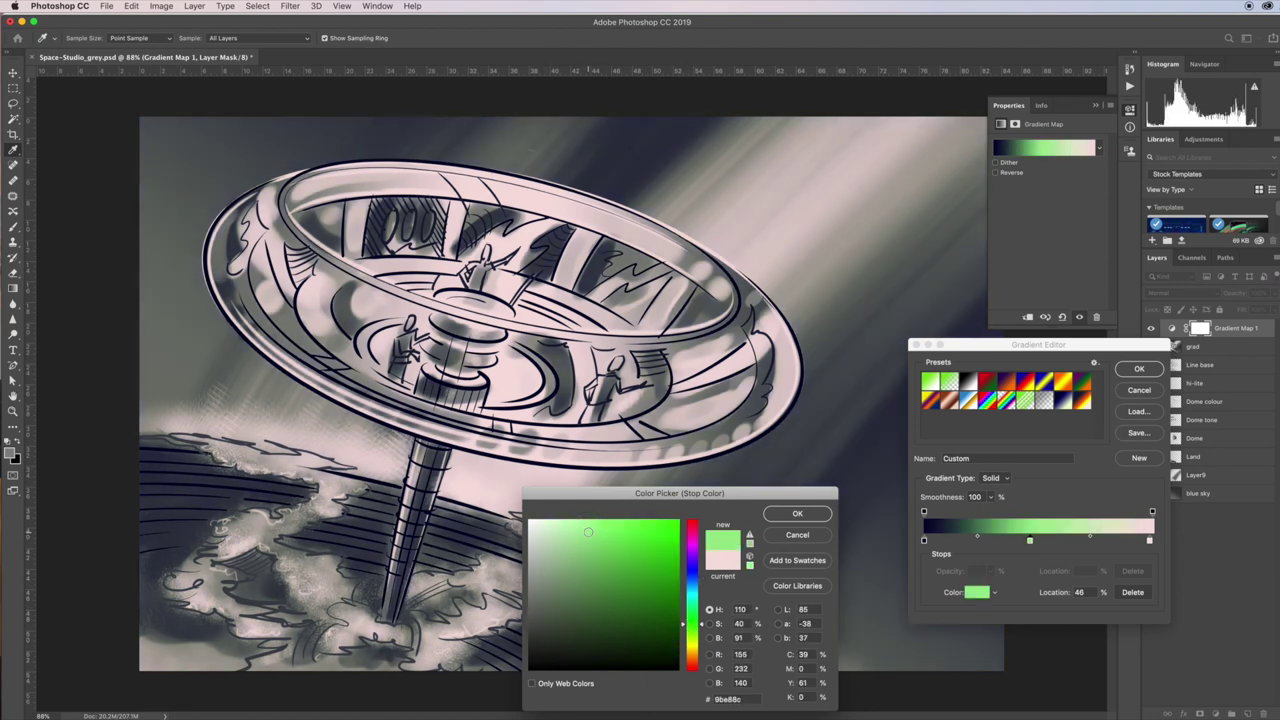
click(544, 538)
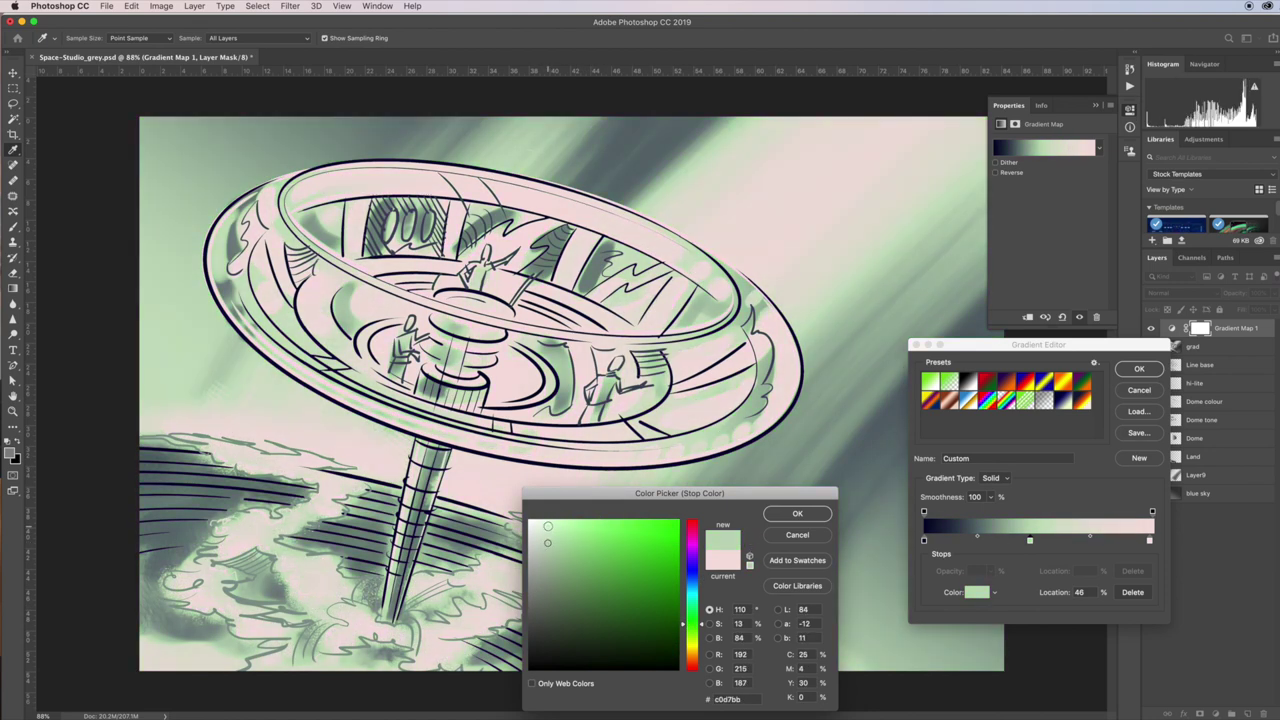
click(547, 526)
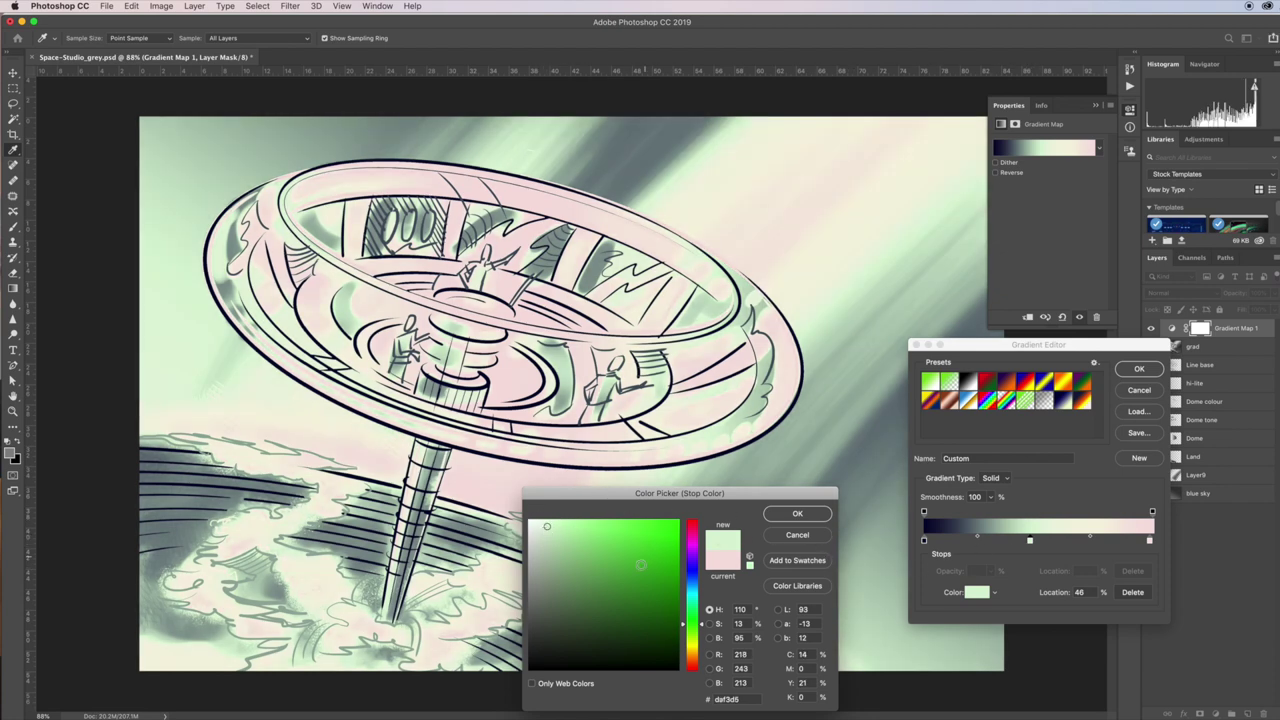
click(531, 582)
click(544, 593)
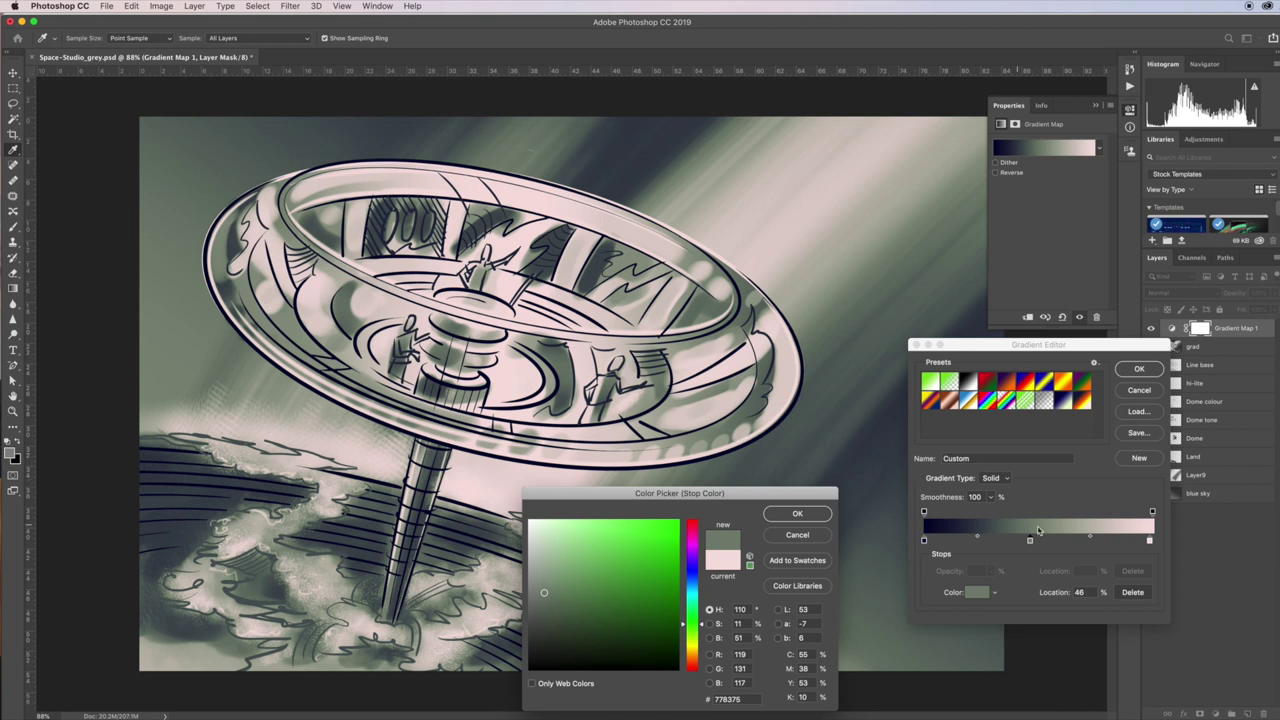
click(797, 515)
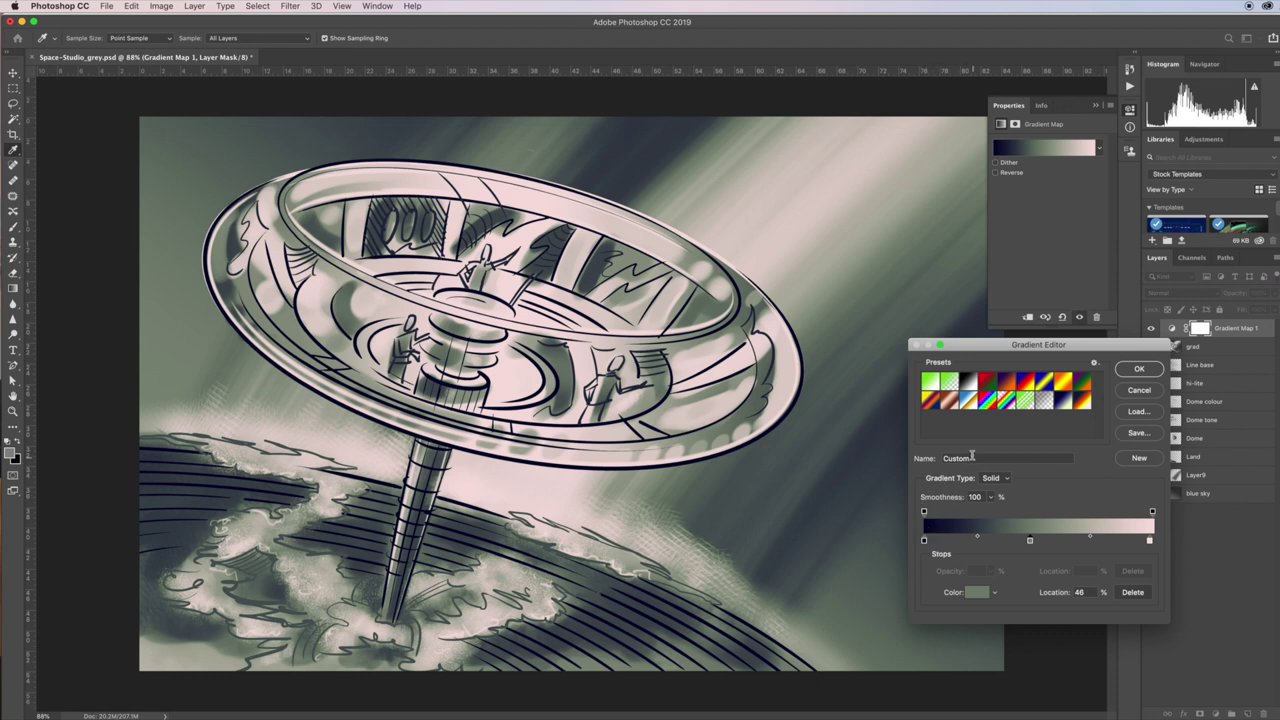
Name the gradient grad1 and save it as a new preset
drag(974, 456, 921, 467)
text(grad1)
click(1146, 461)
Check the gradient presets as a small list down to grad1, restore small thumbnails and accept the gradient
click(1095, 364)
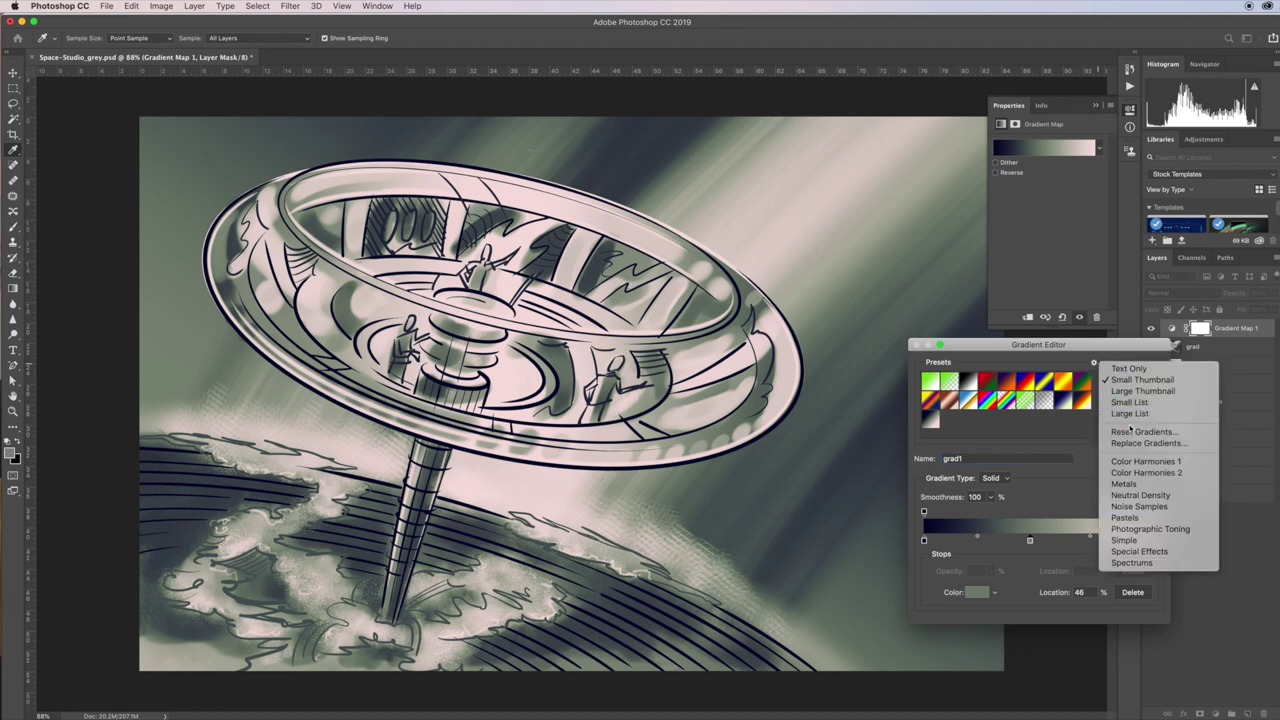
click(1122, 405)
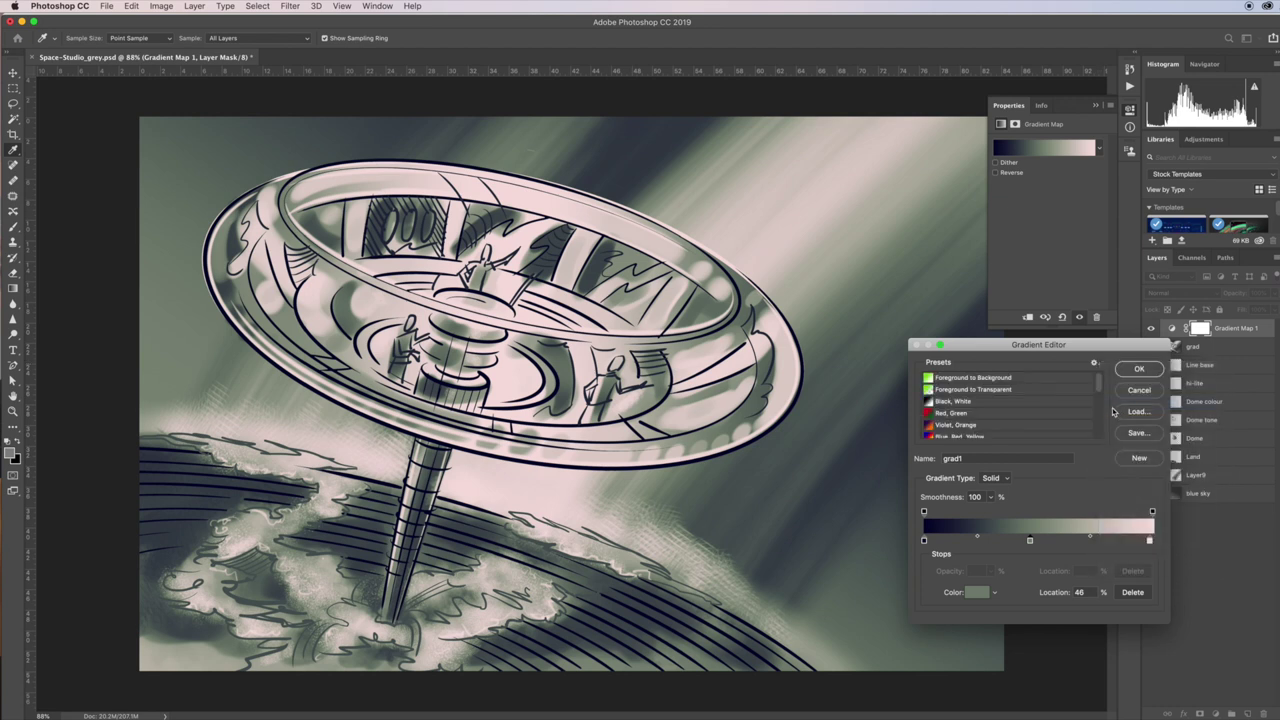
drag(1101, 390, 1100, 451)
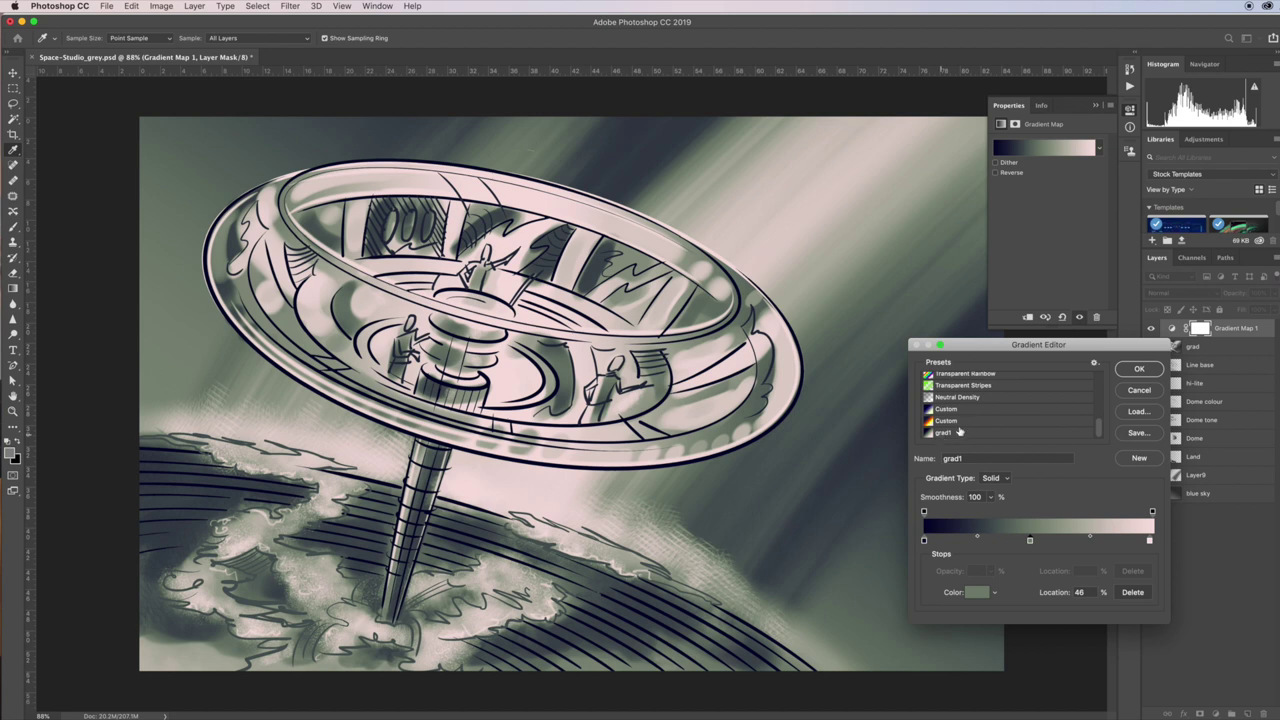
click(1096, 363)
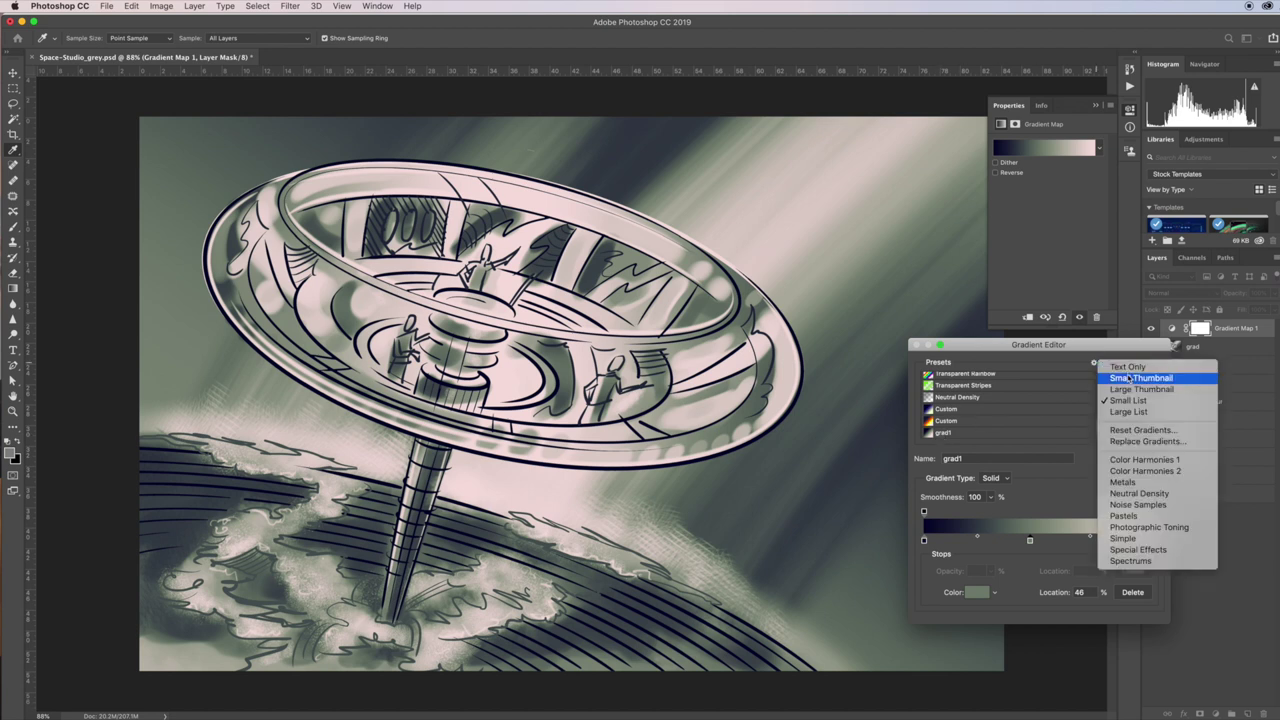
click(1124, 379)
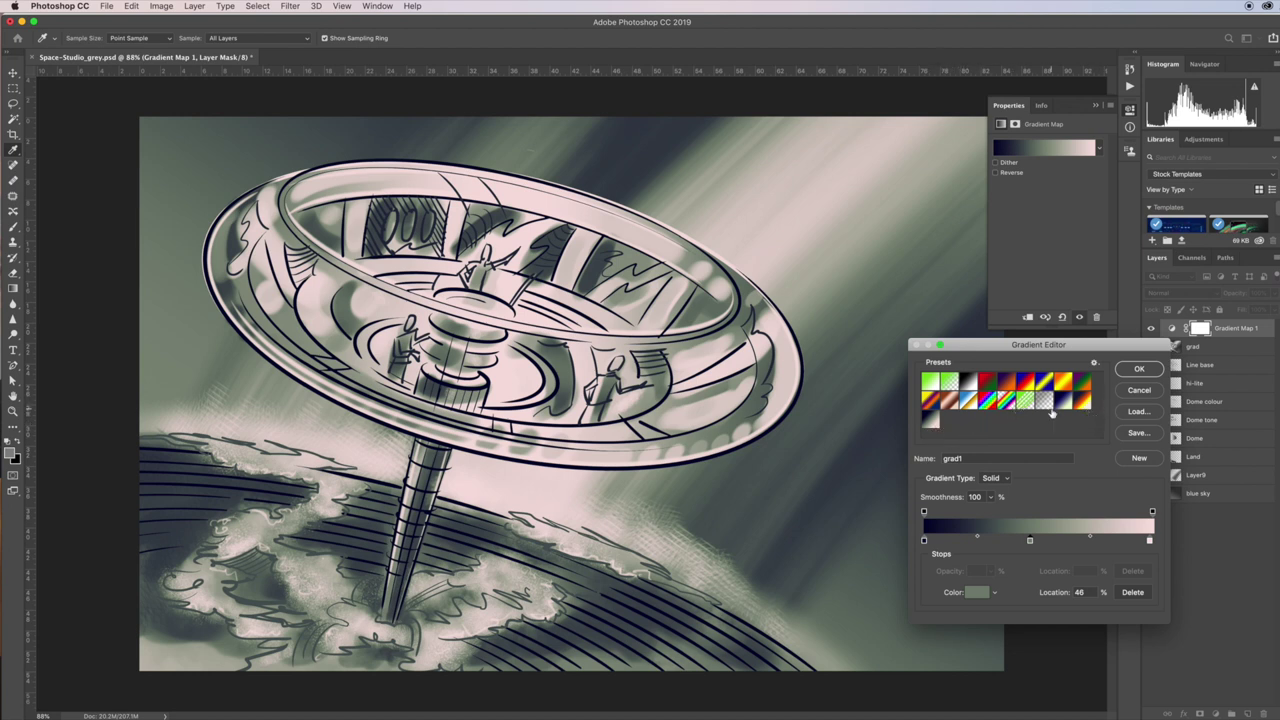
drag(990, 349, 990, 403)
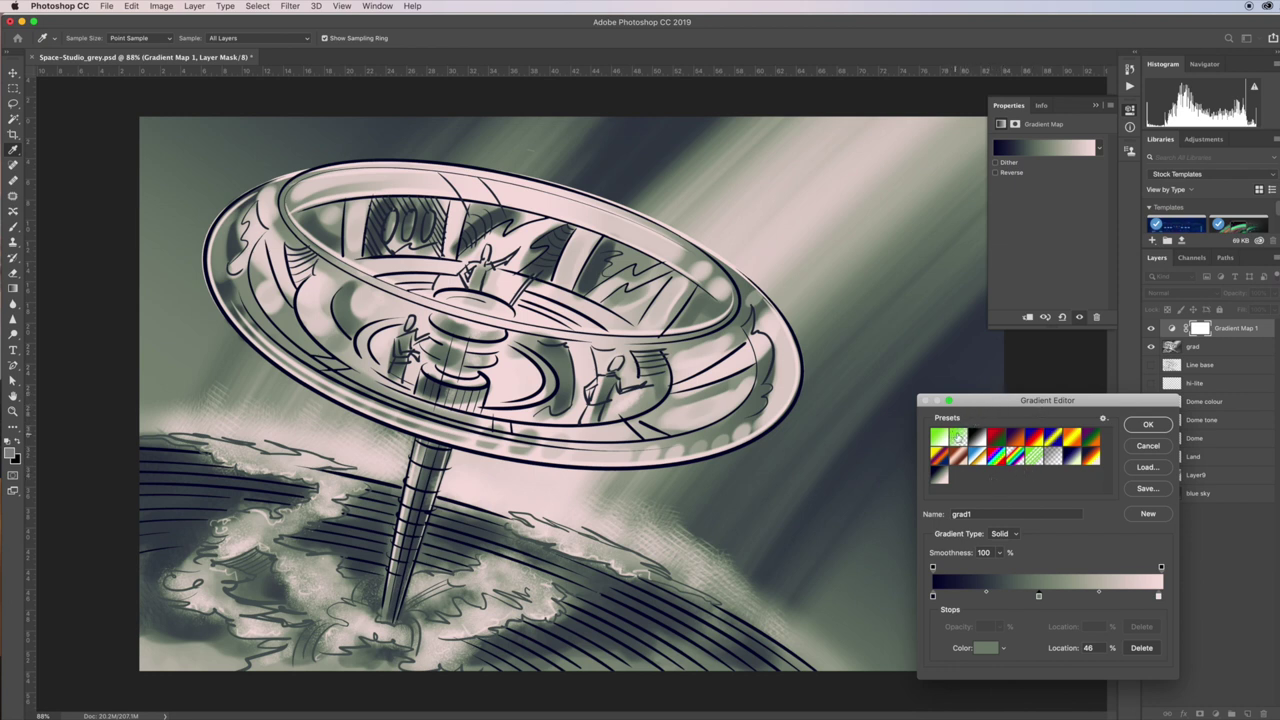
click(1149, 426)
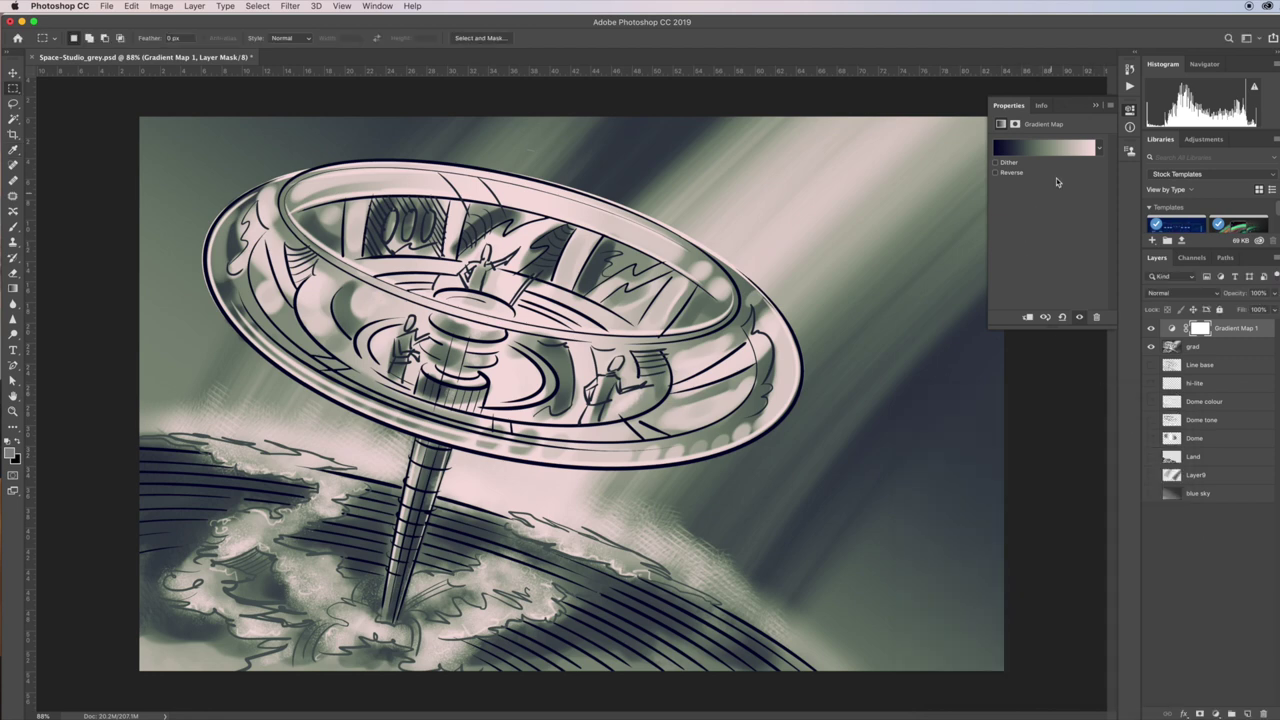
Edit Gradient Map 1's gradient again, preview the blue custom preset and apply the dark orange-to-yellow custom preset
click(1046, 148)
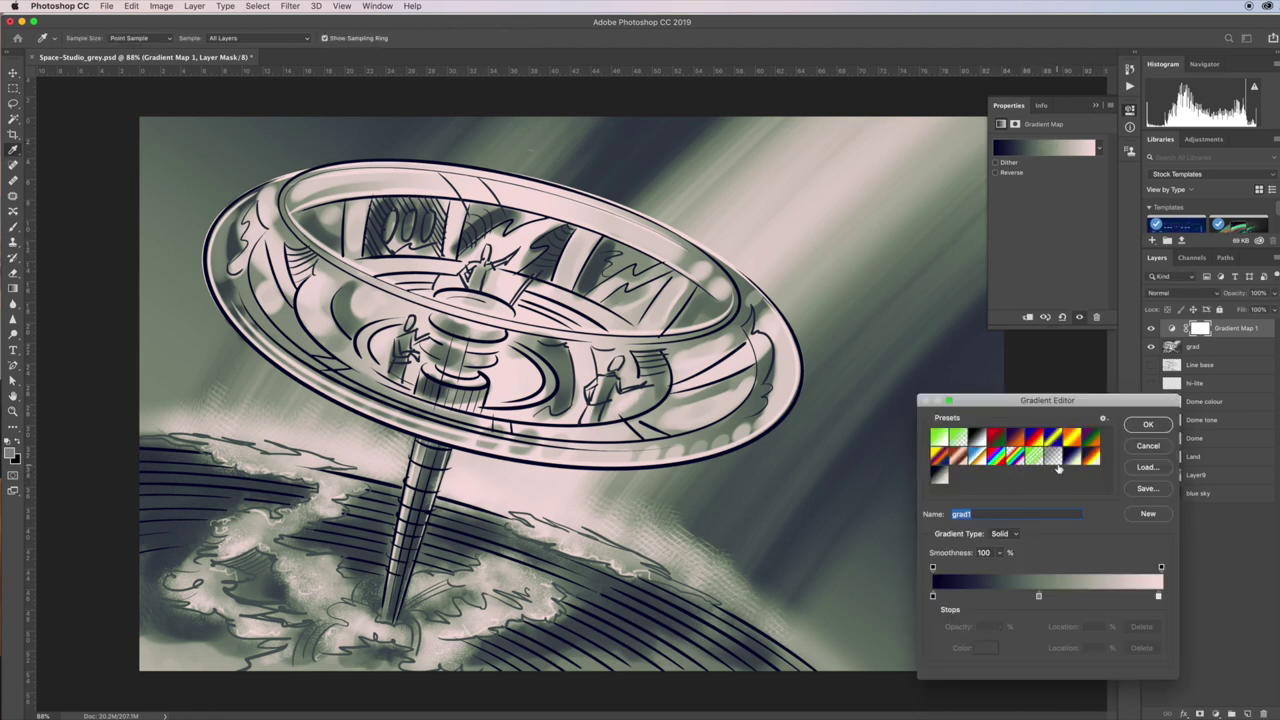
click(1073, 459)
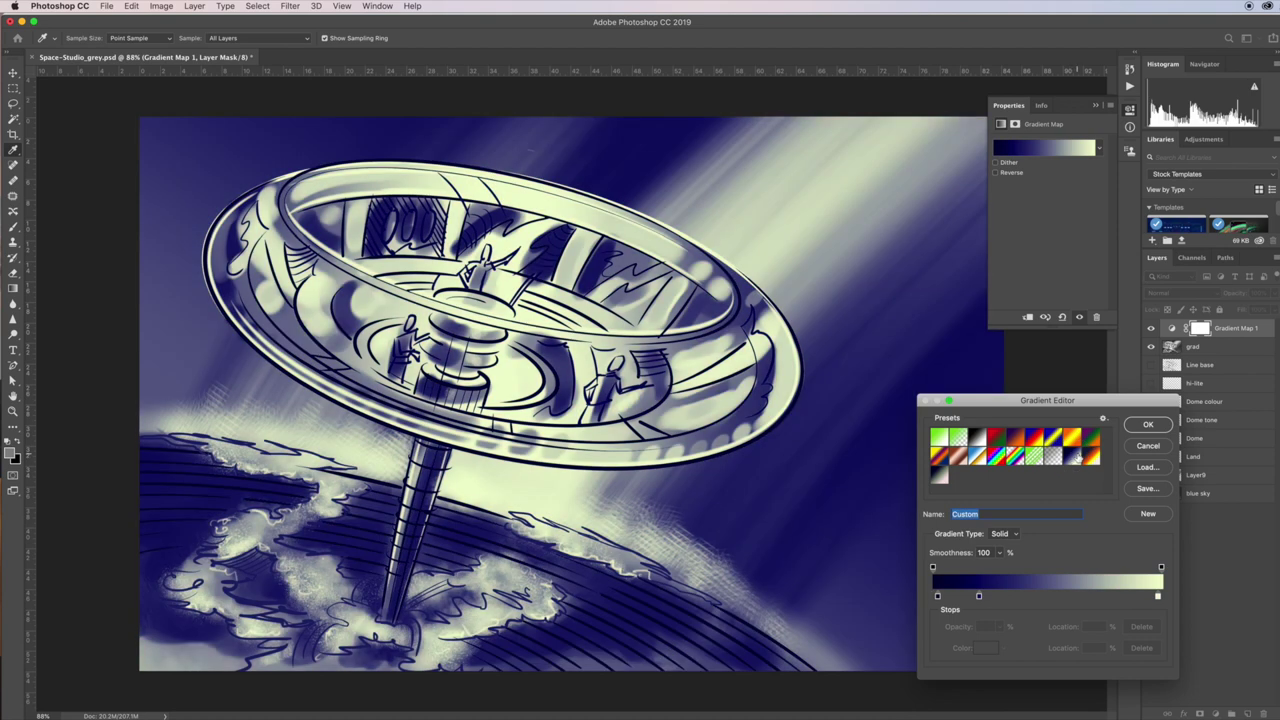
click(1091, 459)
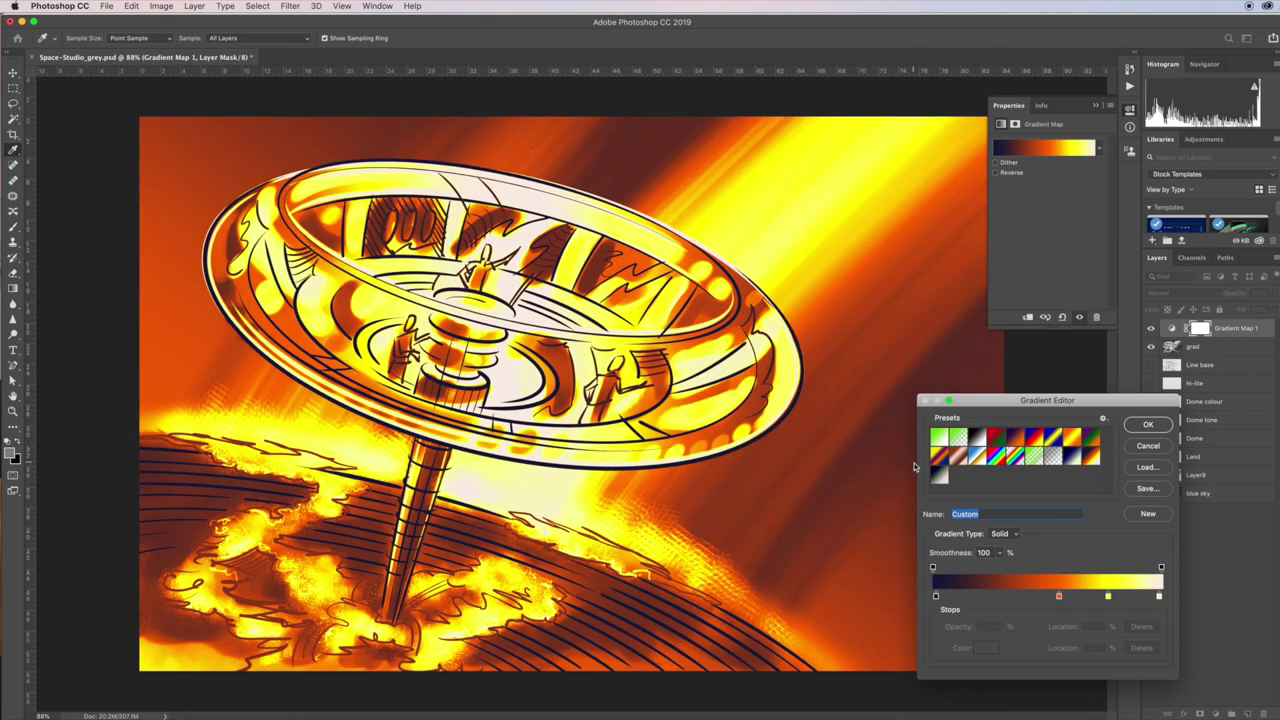
Remove the orange stop and the pale end stop from the gradient and move the yellow stop to location 100%
drag(1061, 601, 1032, 628)
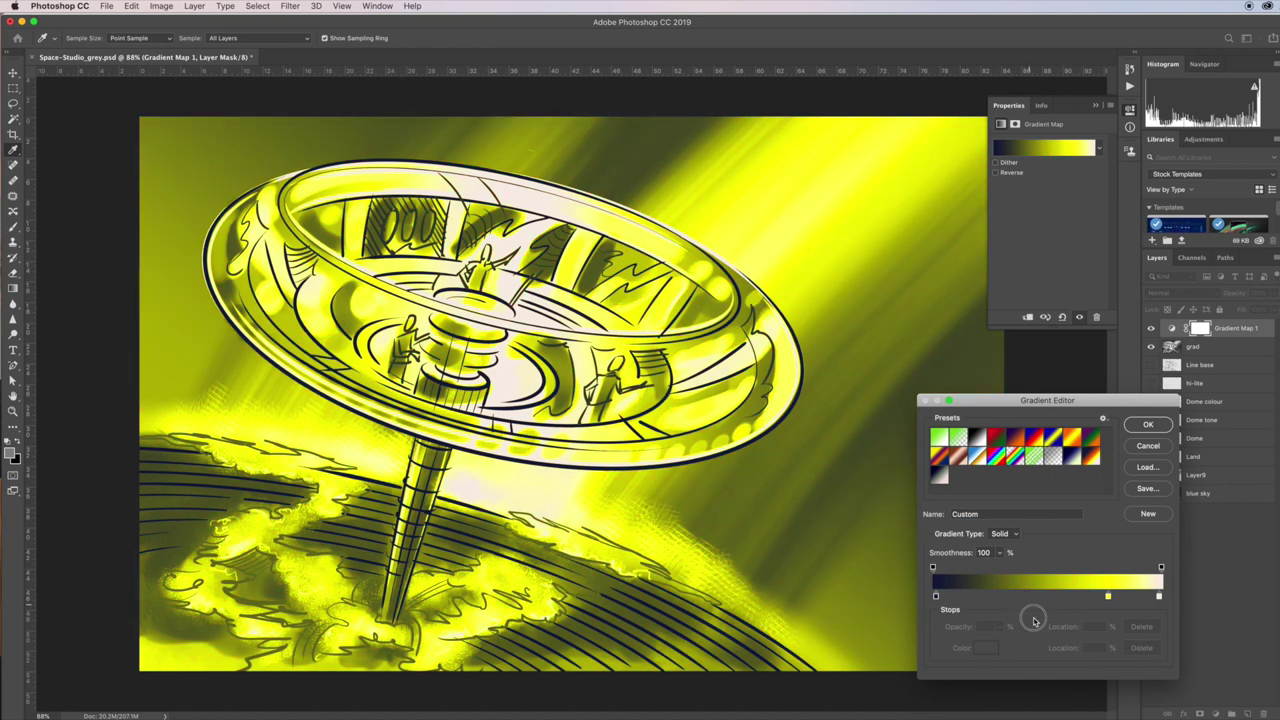
click(1105, 597)
mouse_move(1102, 597)
mouse_down()
mouse_move(1055, 599)
mouse_move(1127, 597)
mouse_up()
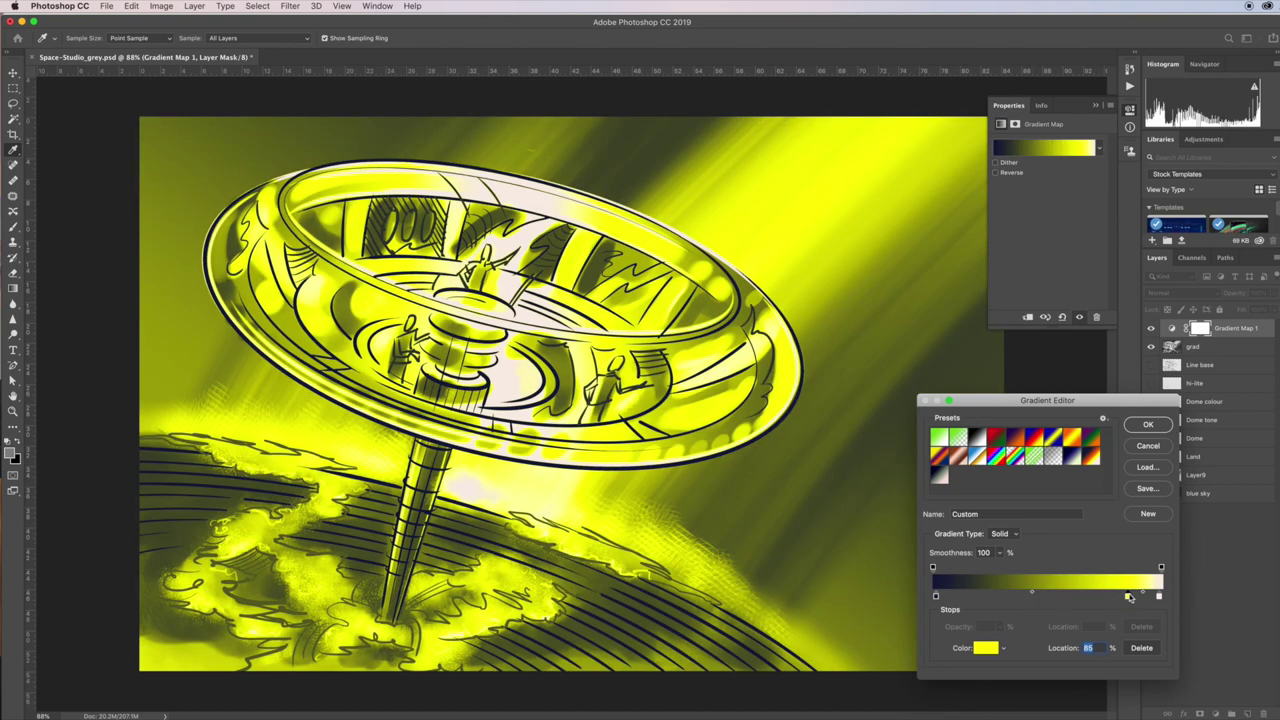
mouse_move(1159, 597)
mouse_down()
mouse_move(1162, 630)
mouse_move(1171, 594)
mouse_up()
click(1158, 597)
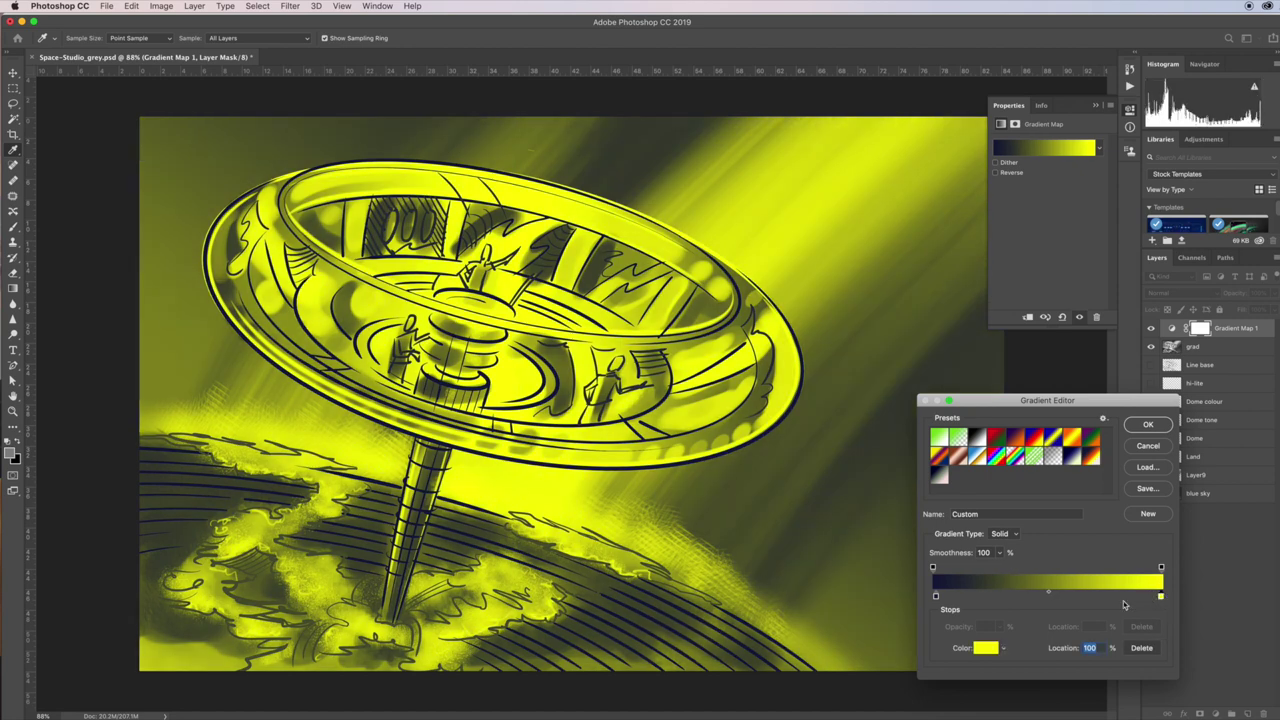
Set the yellow end stop to a muted khaki yellow, about d0d09c, and accept the gradient
click(988, 648)
click(566, 547)
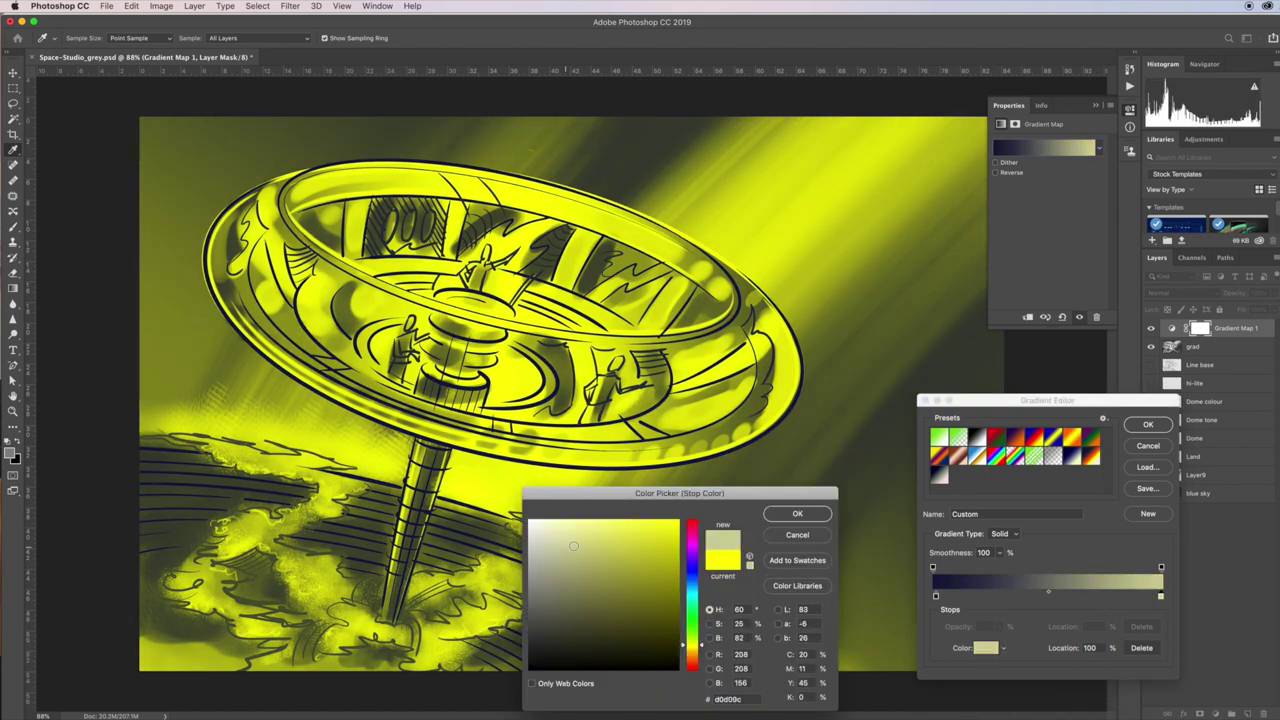
click(798, 515)
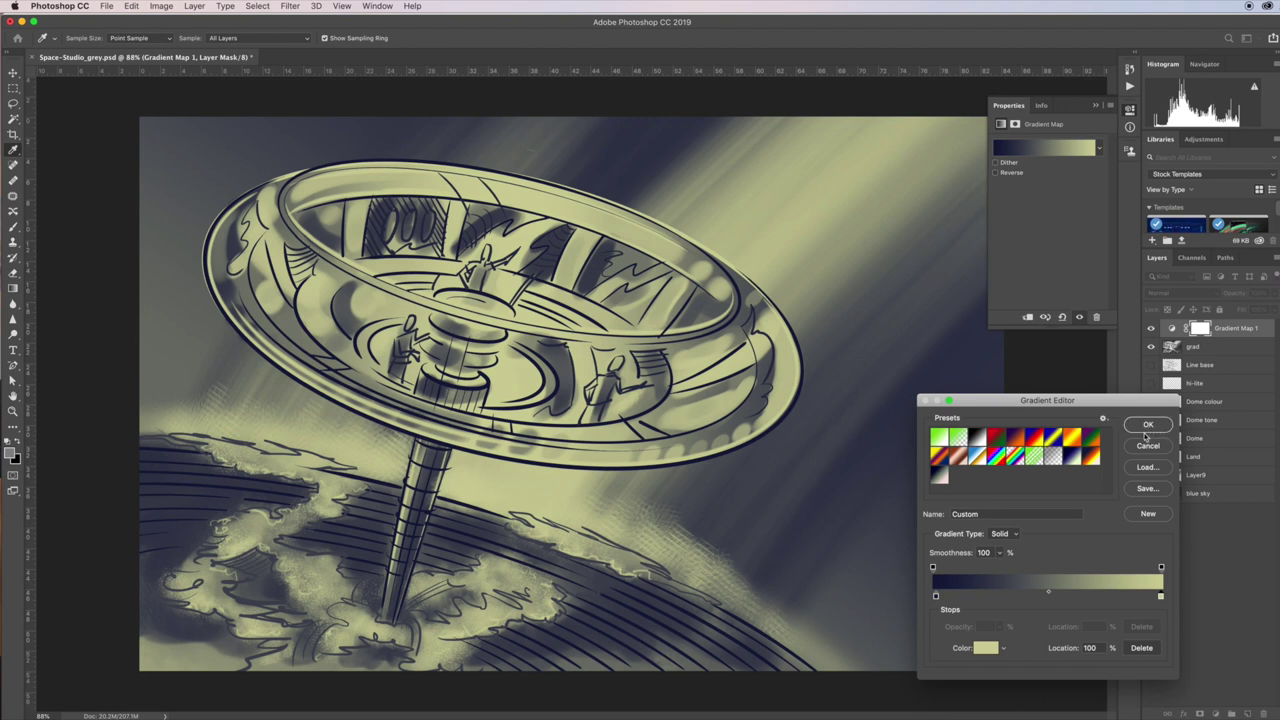
click(1147, 424)
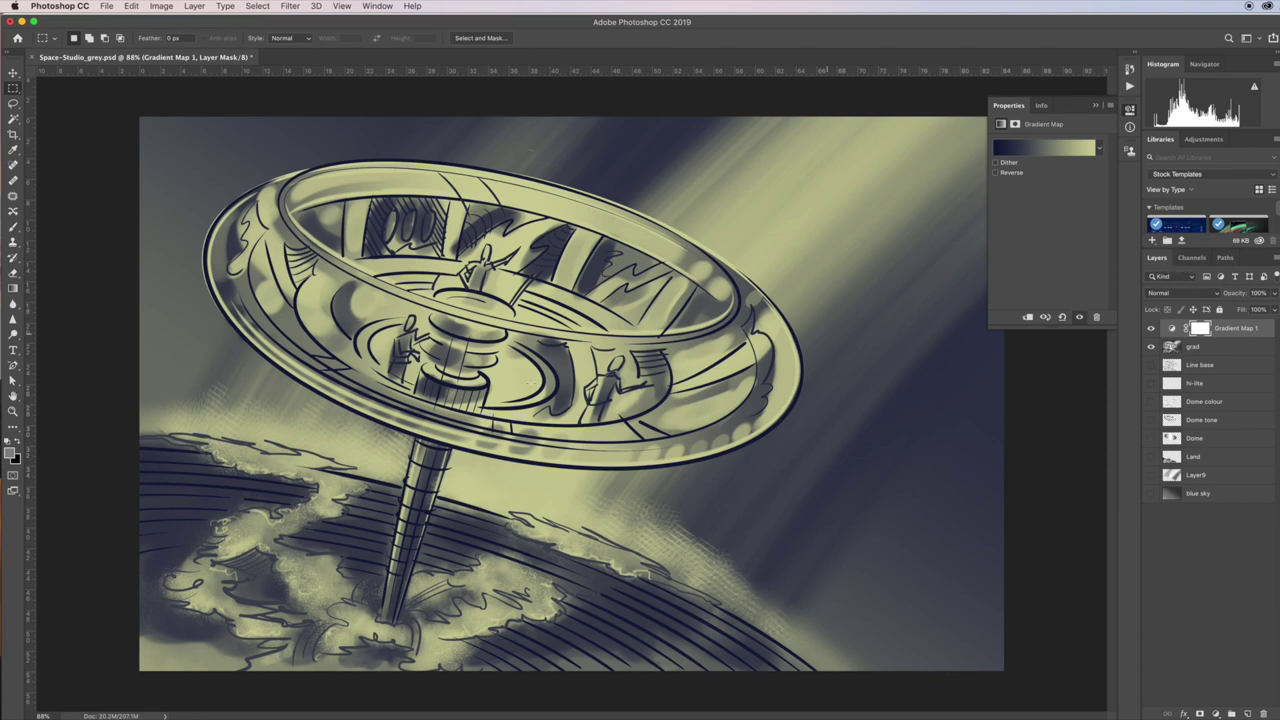
Select the tapering tower stem beneath the dome with the Polygonal Lasso tool
click(13, 103)
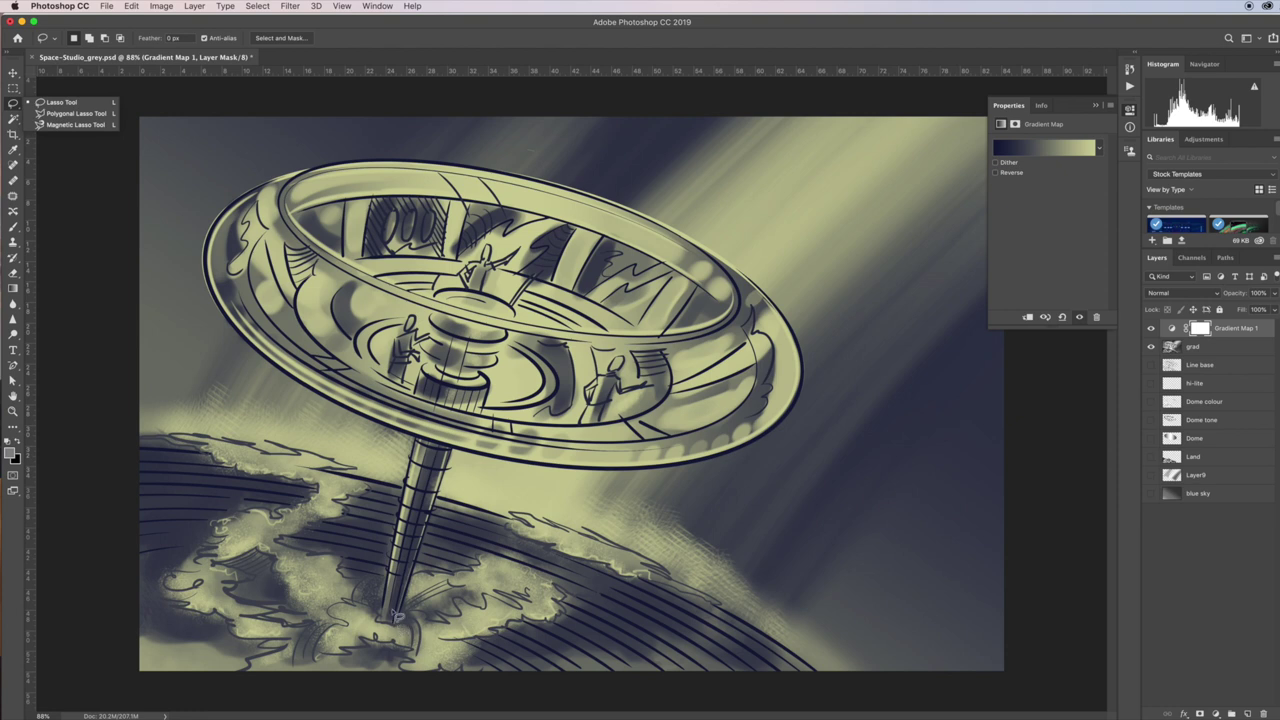
click(57, 116)
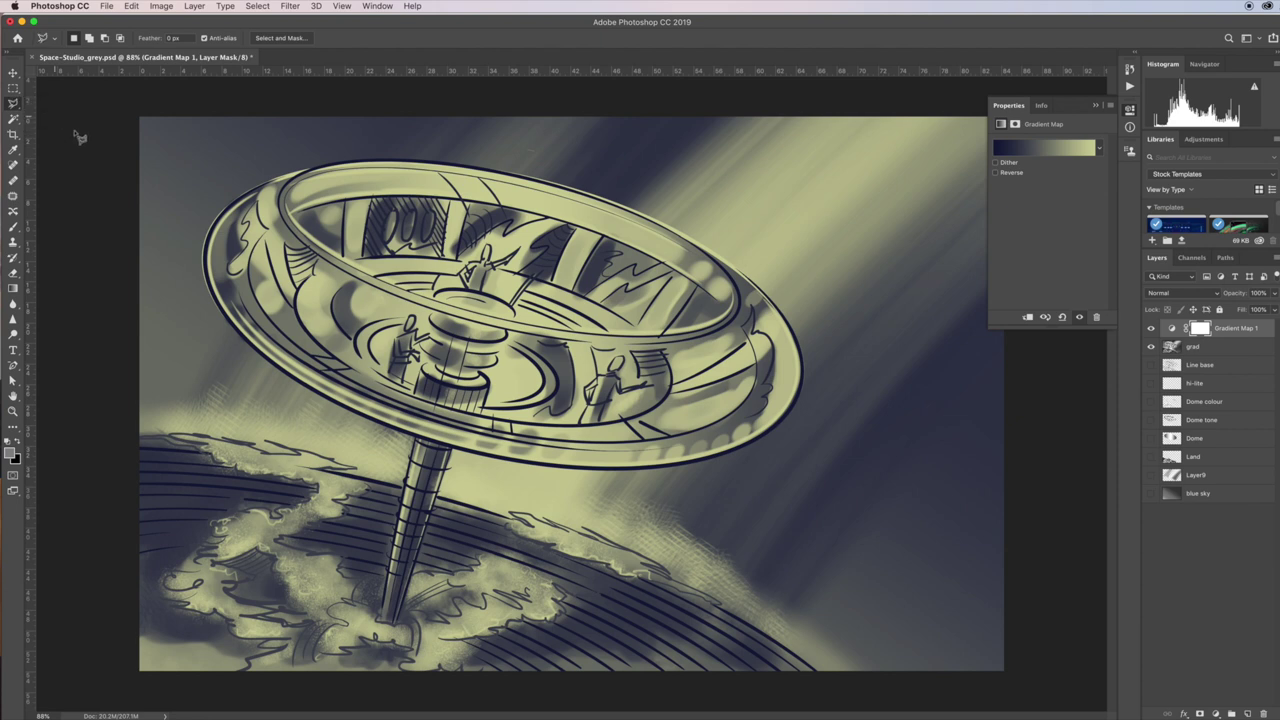
click(397, 627)
click(413, 446)
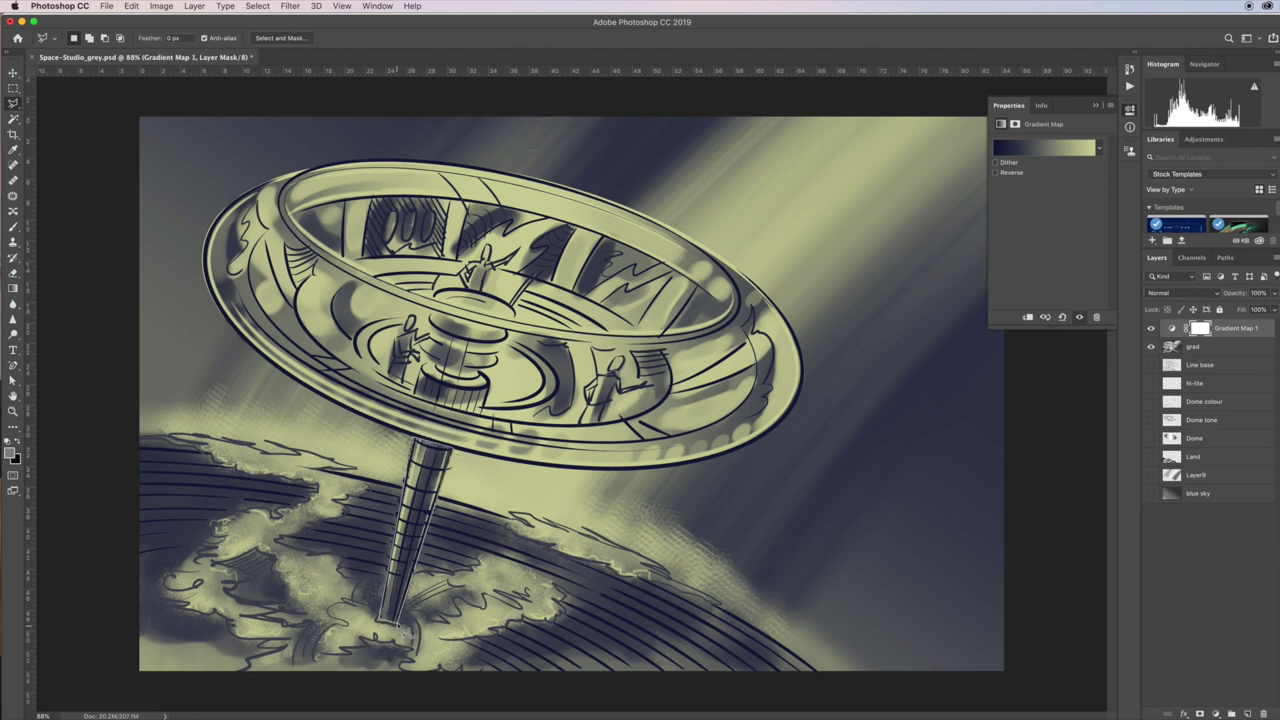
click(397, 627)
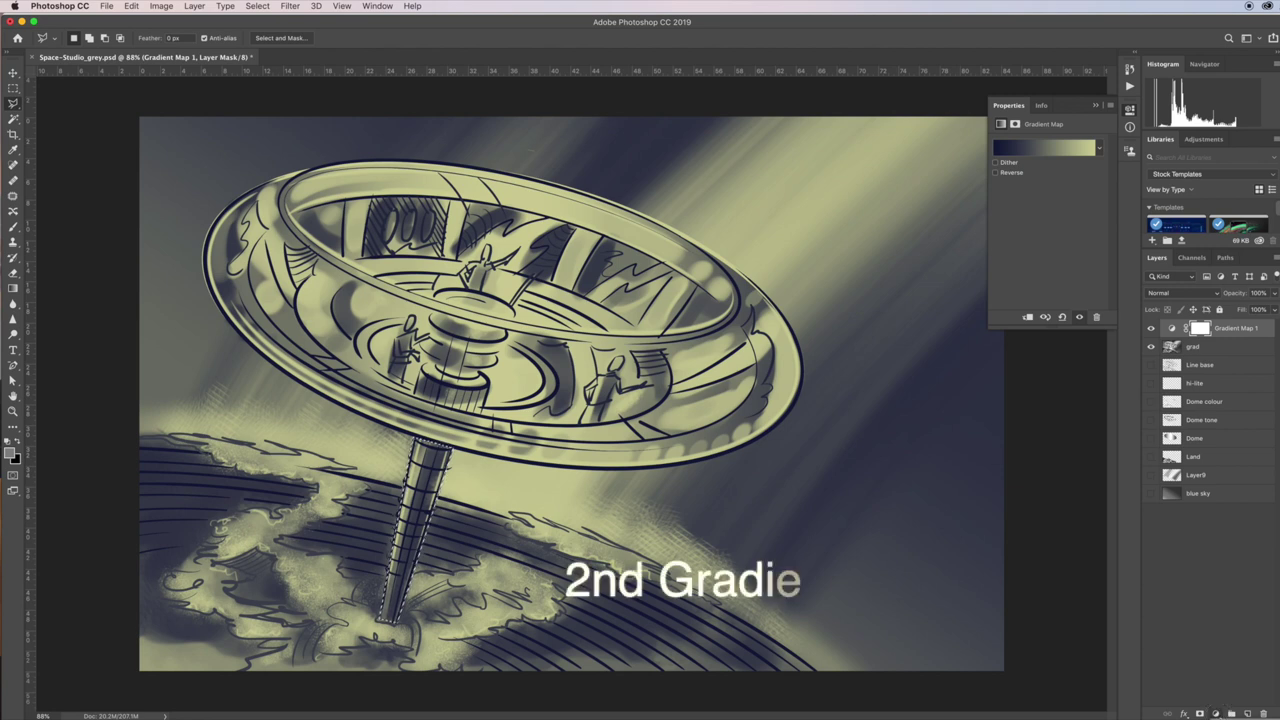
Add a second Gradient Map limited to the selected stem and apply the custom navy blue to pale yellow preset
click(1217, 714)
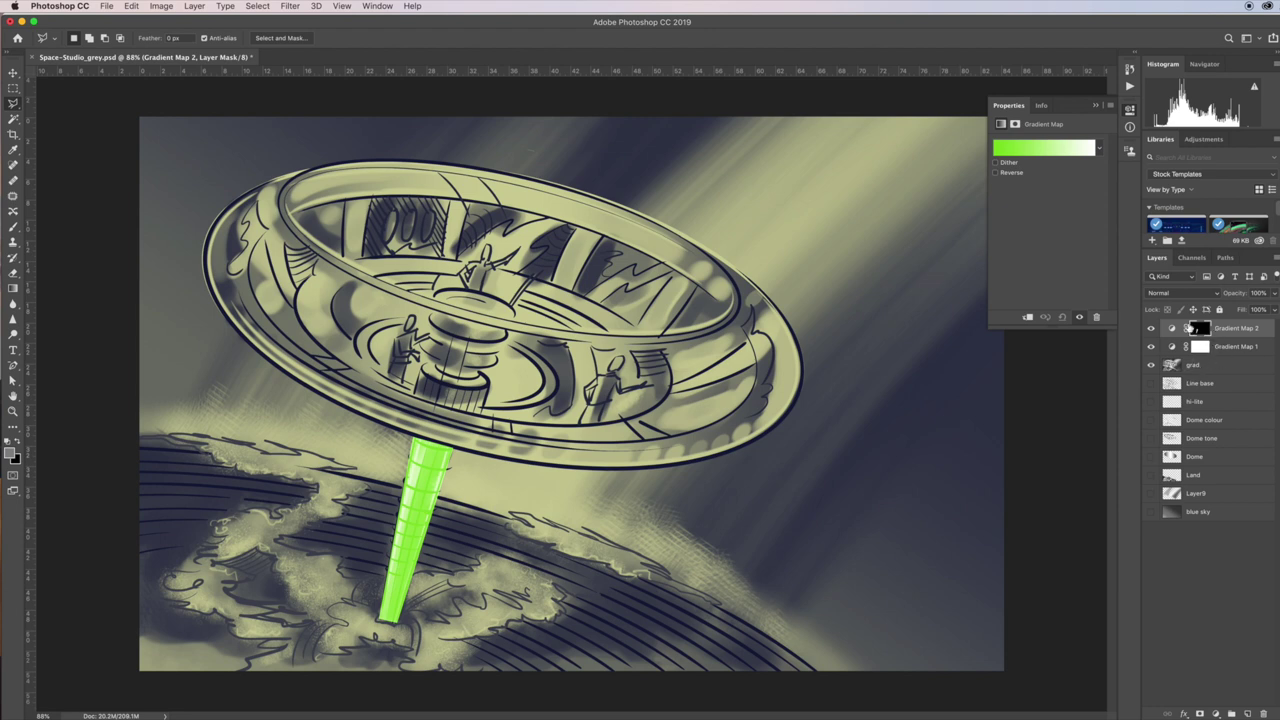
click(1040, 150)
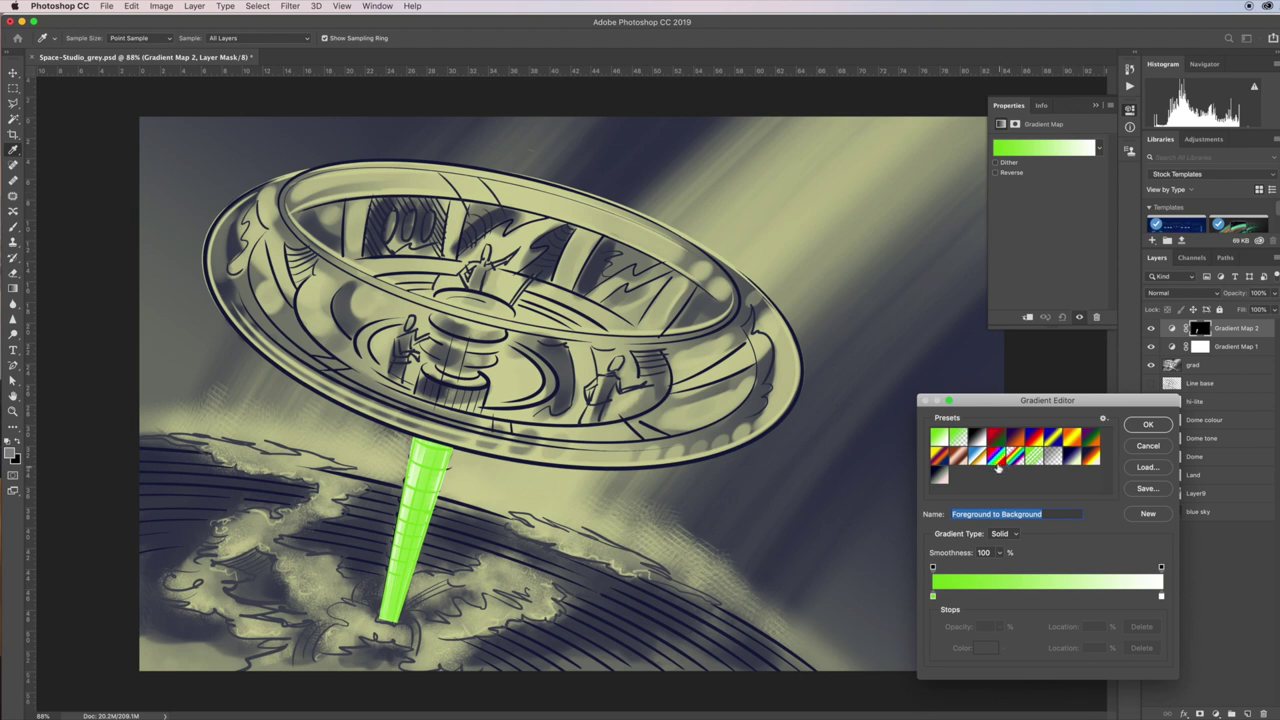
click(982, 456)
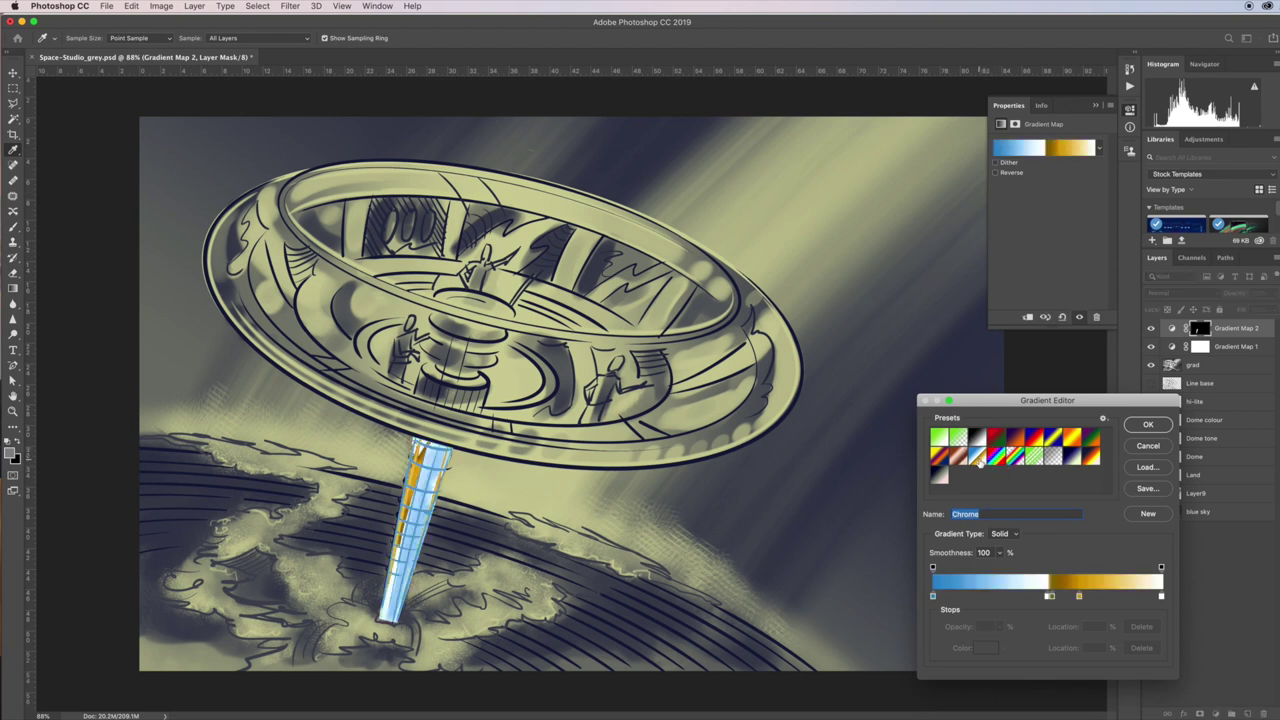
click(1053, 458)
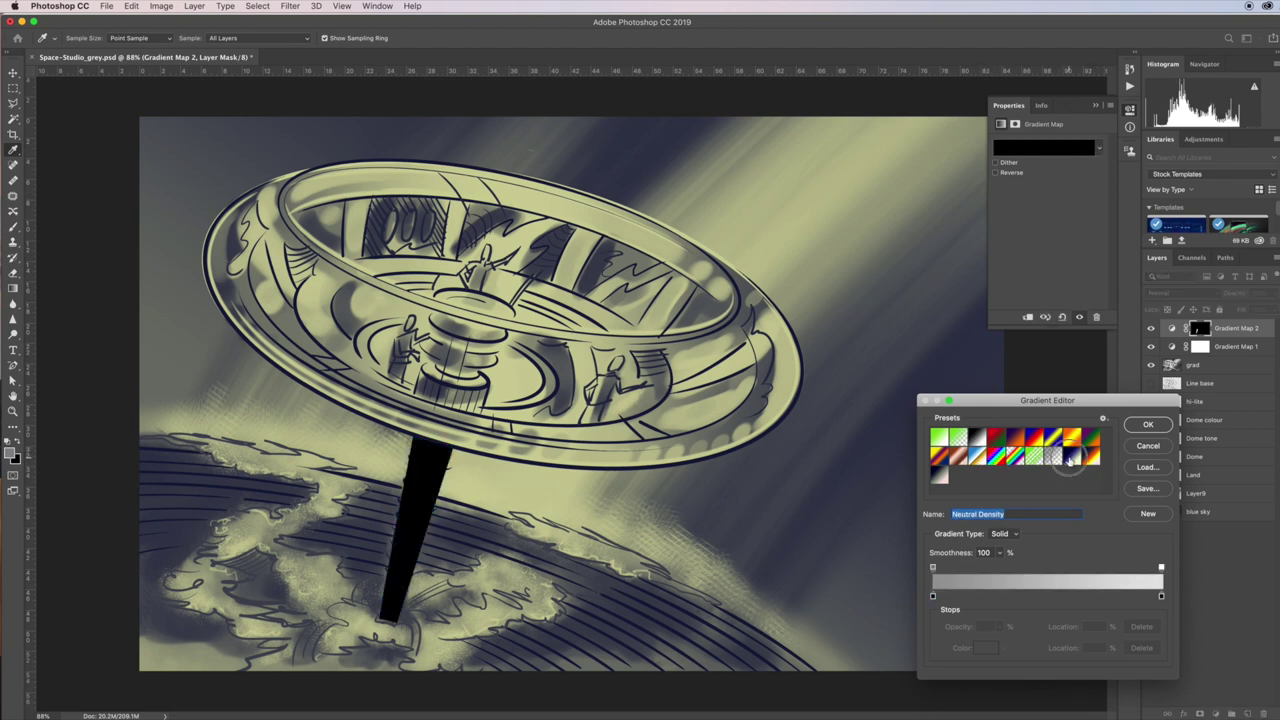
click(1070, 458)
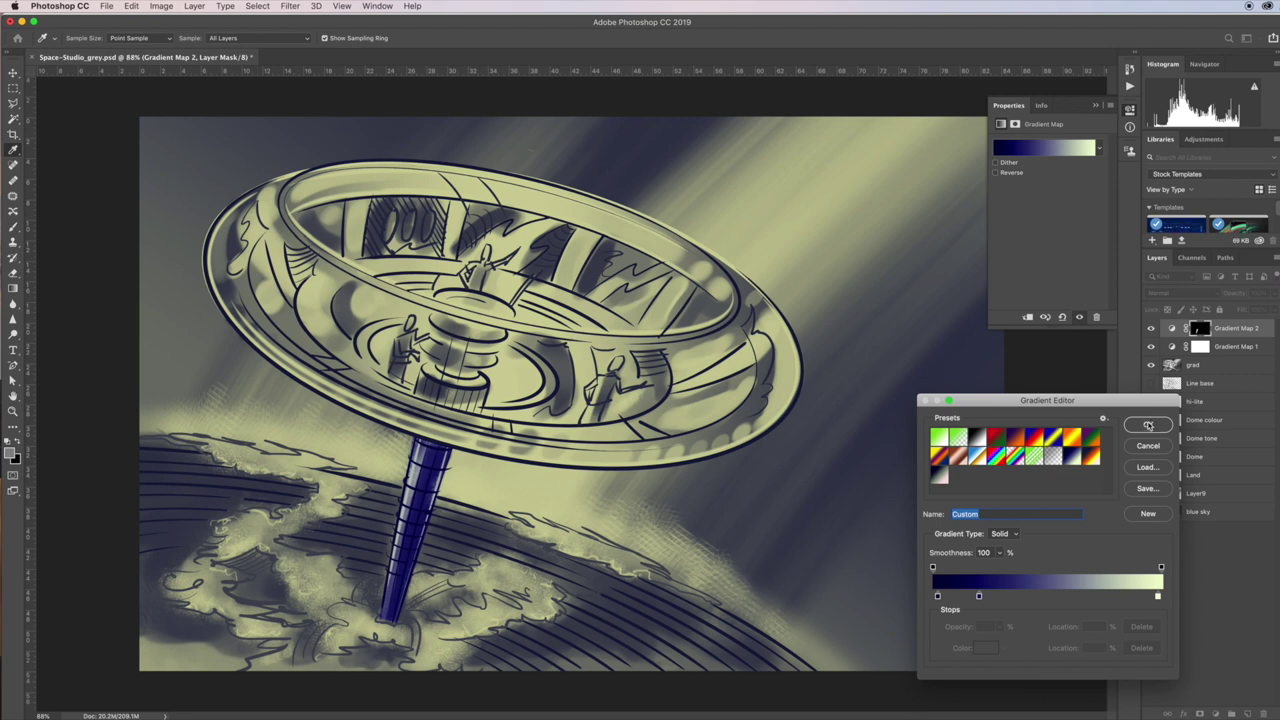
click(1148, 426)
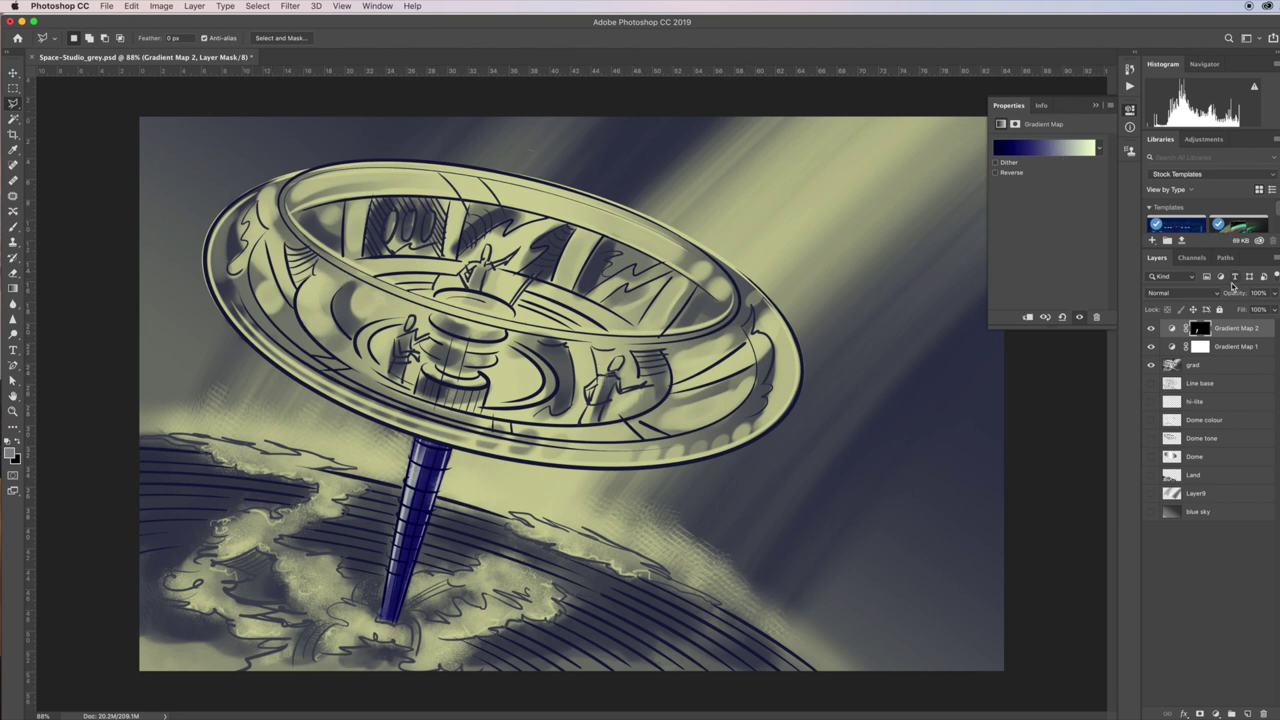
Draw a closed curved path with four anchor points around the dome's outer rim using the Pen tool
click(1225, 258)
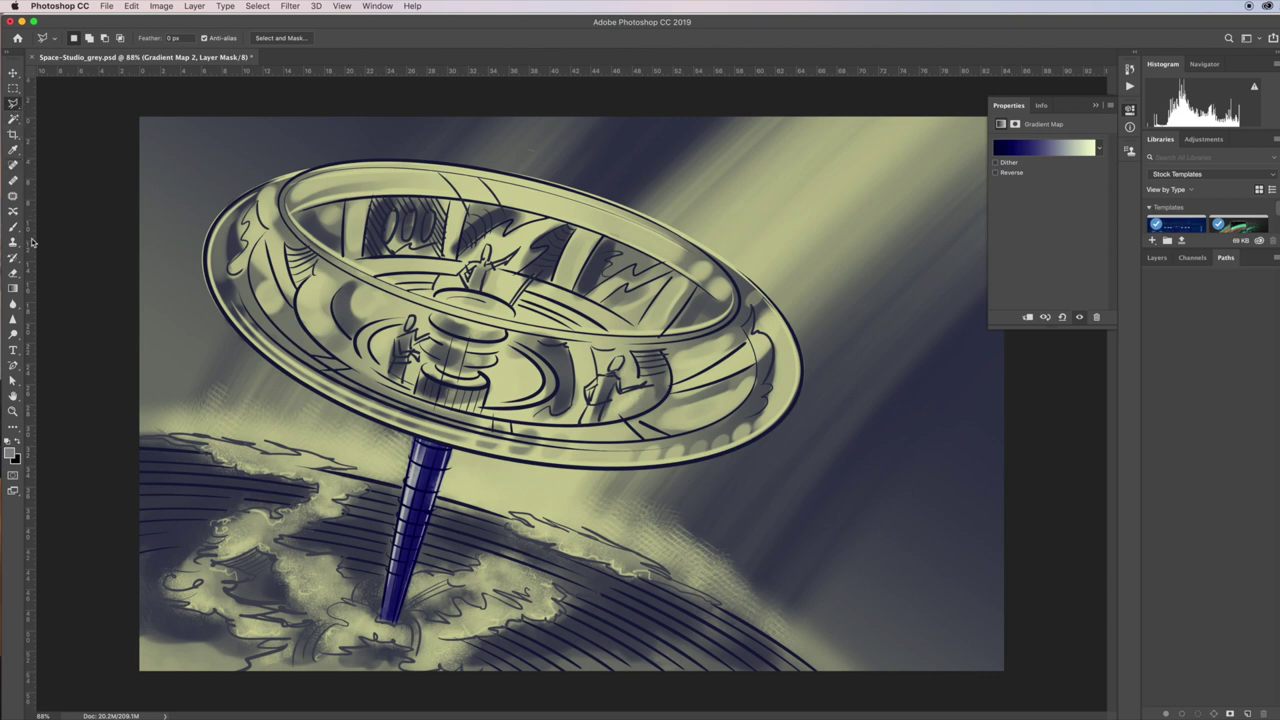
click(14, 367)
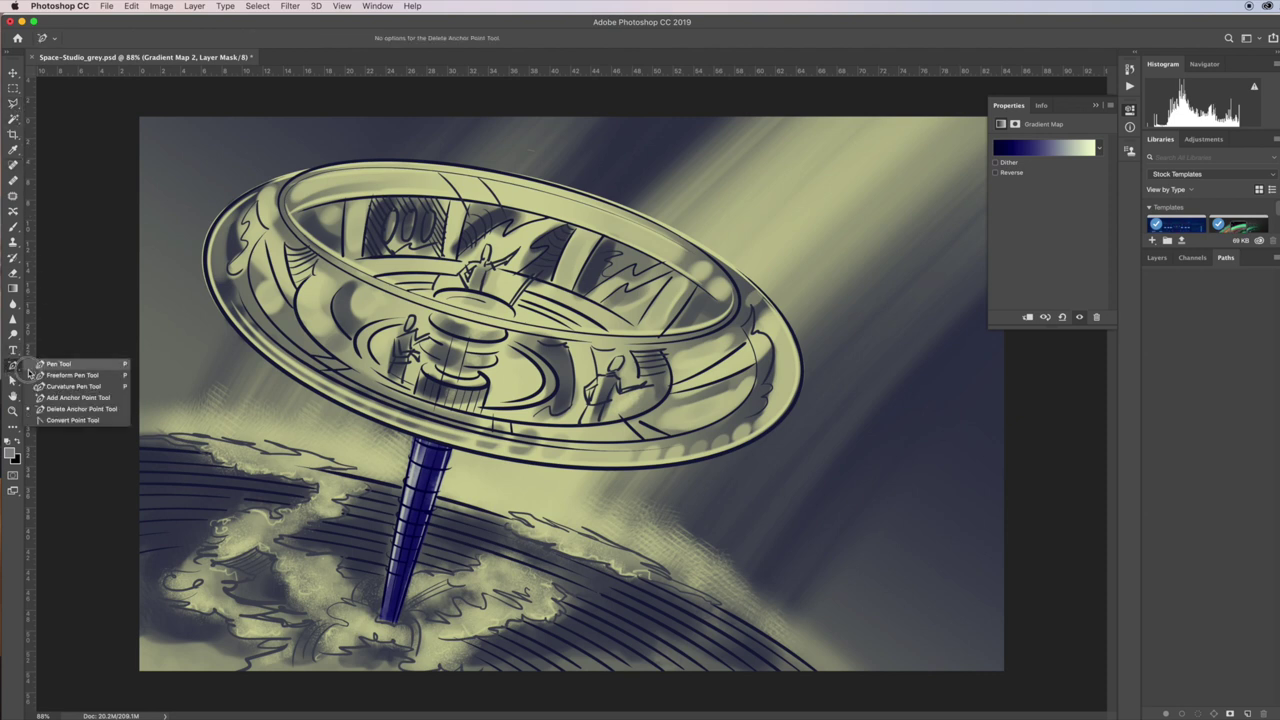
click(50, 364)
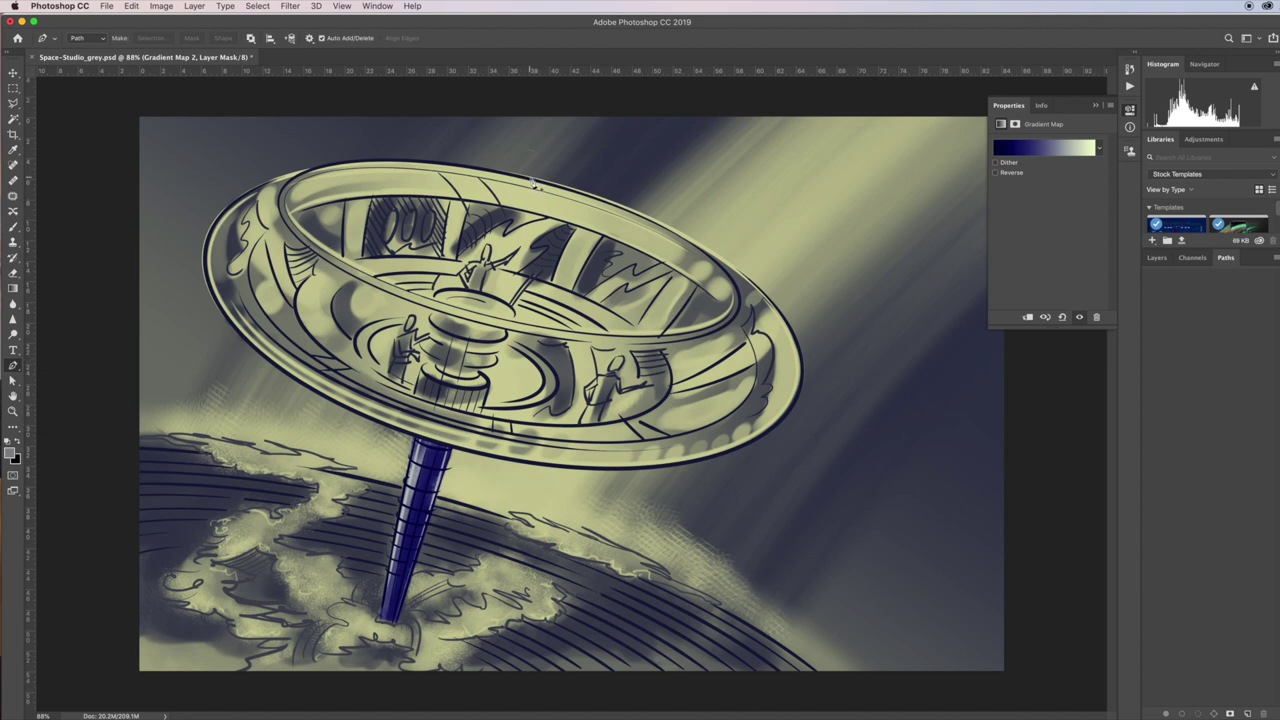
click(528, 181)
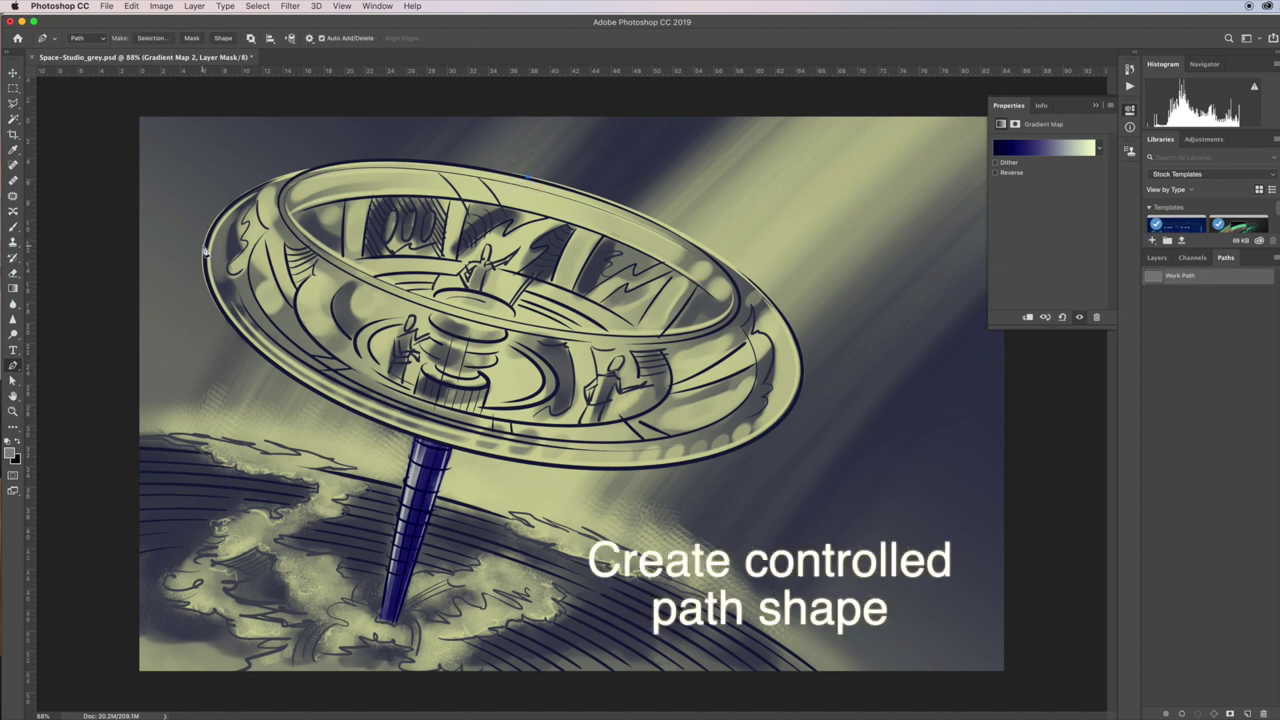
drag(205, 248, 167, 381)
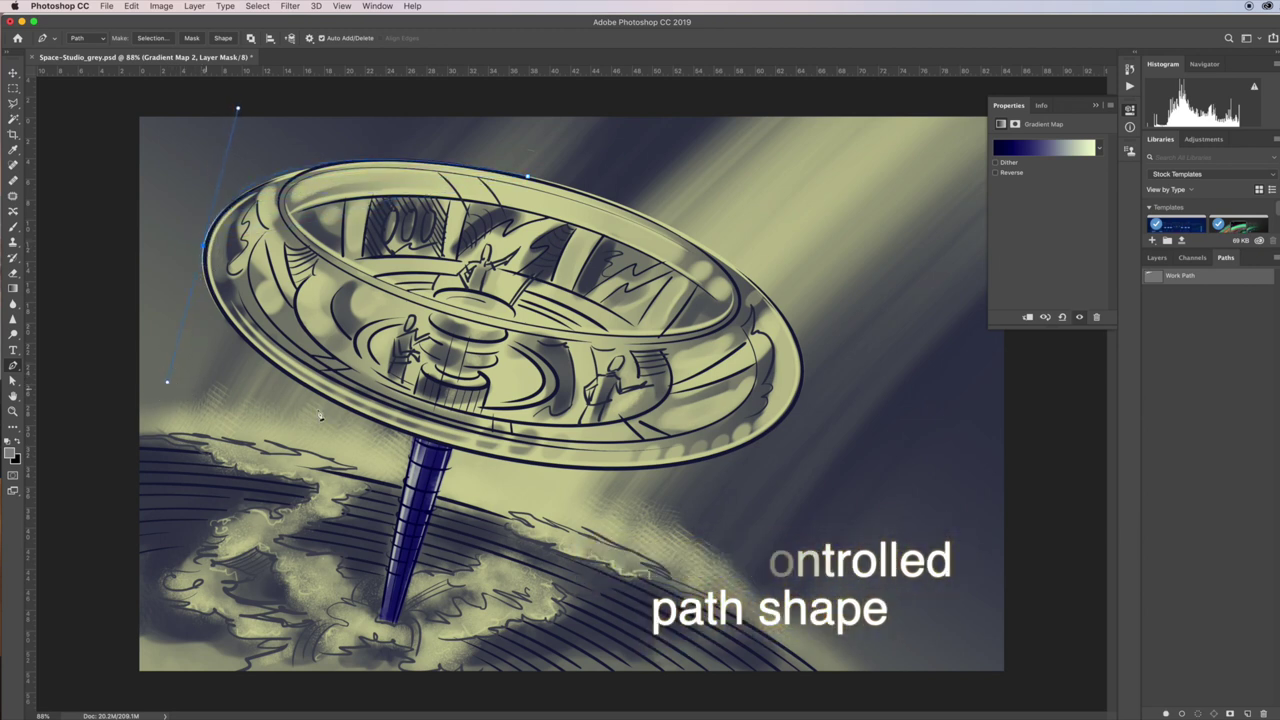
click(463, 455)
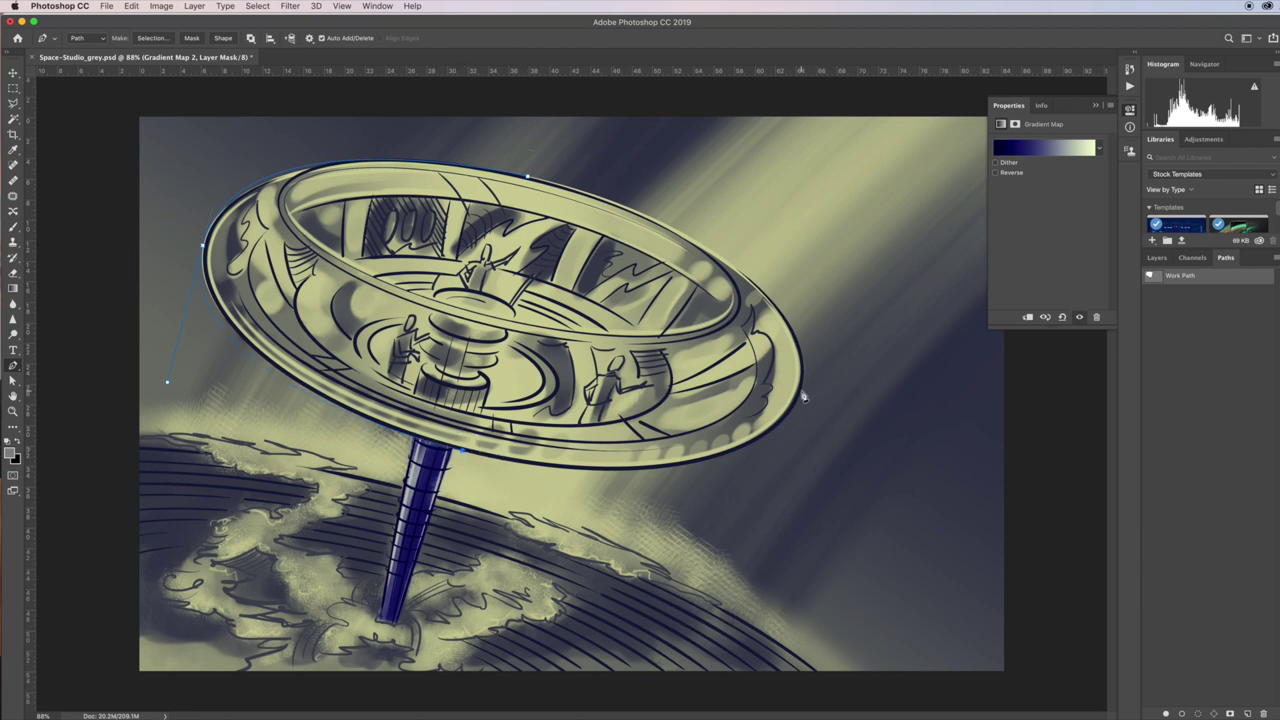
drag(802, 391, 833, 267)
click(529, 180)
Refine the path around the dome's outer rim with the Direct Selection tool, adjusting anchors and handles to follow the outline closely
click(13, 380)
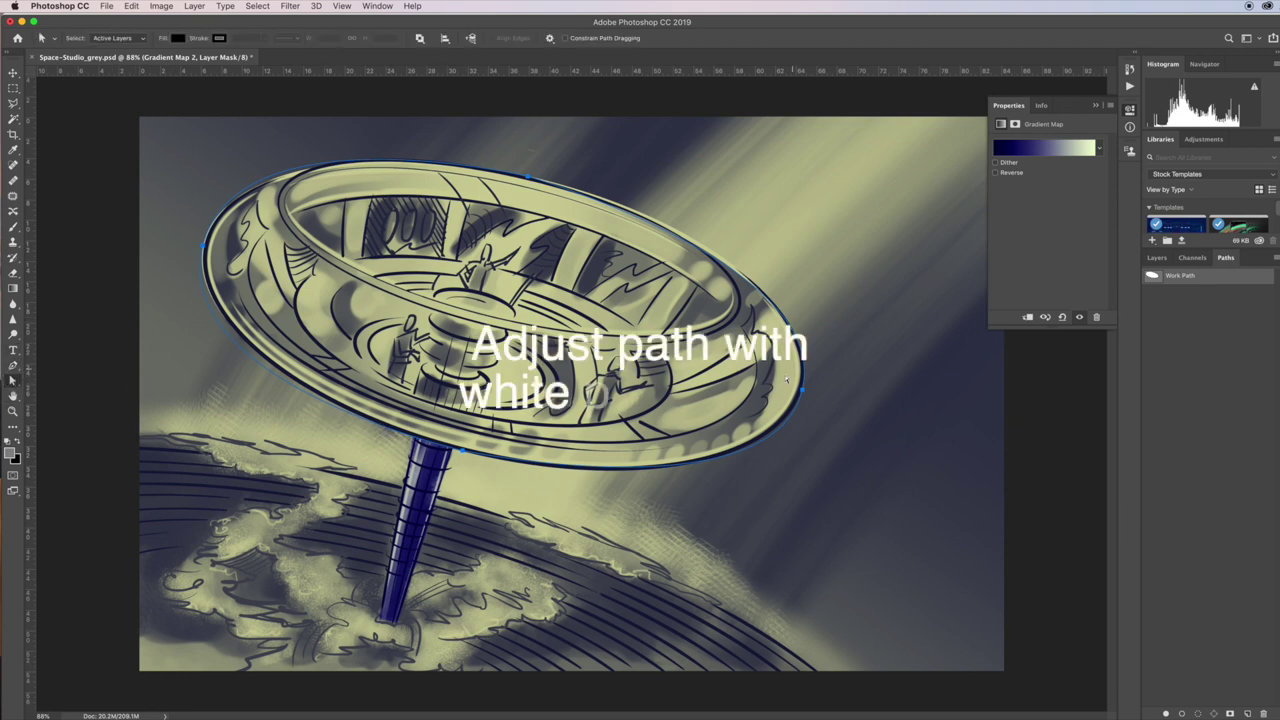
click(798, 405)
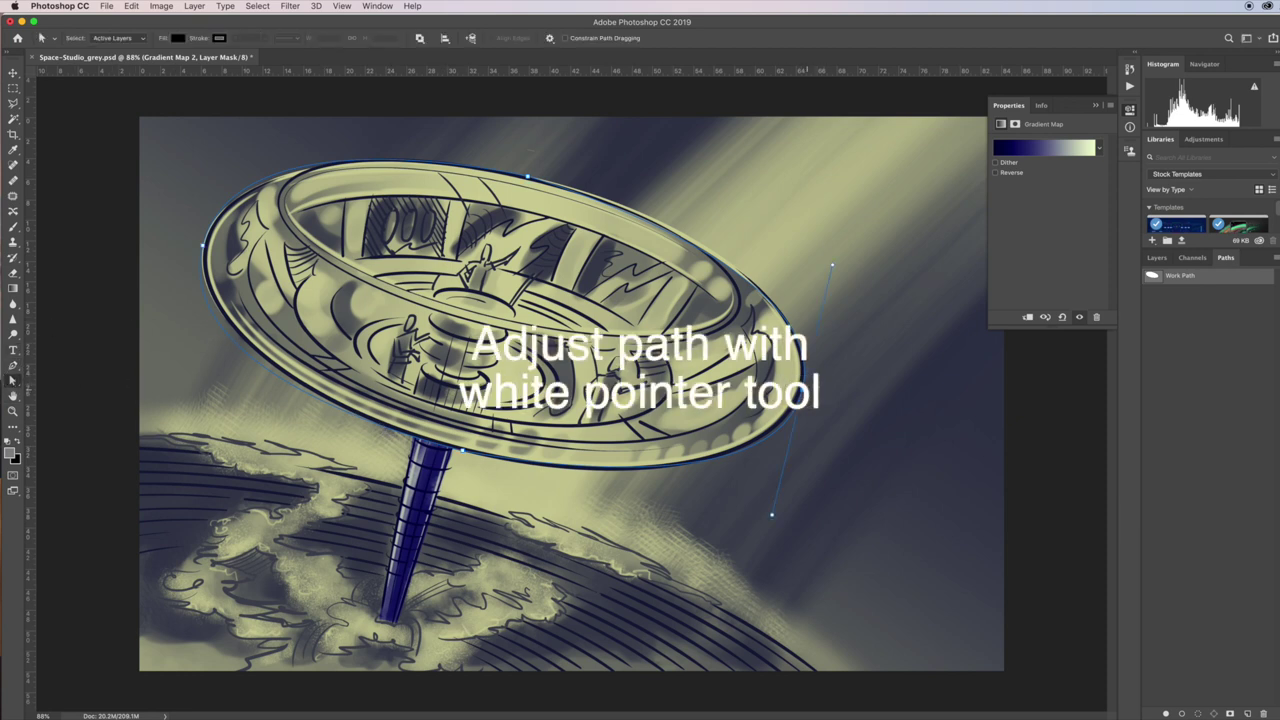
drag(837, 254, 831, 259)
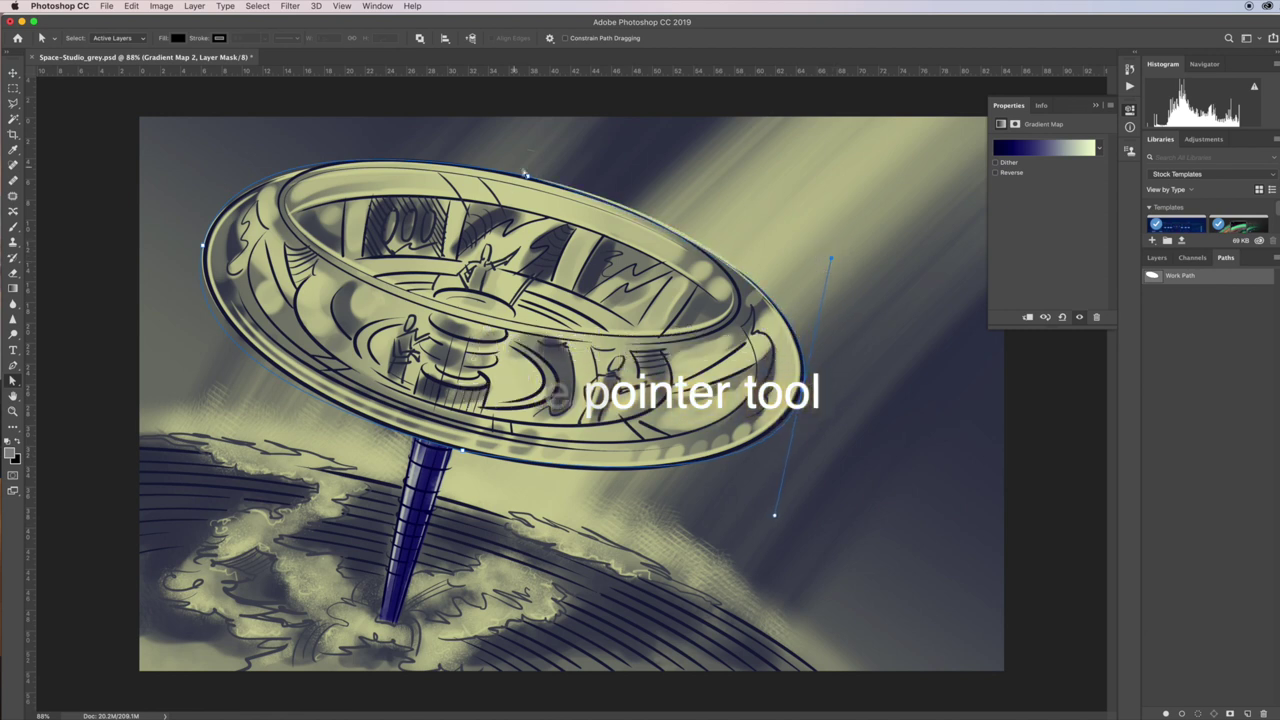
click(530, 179)
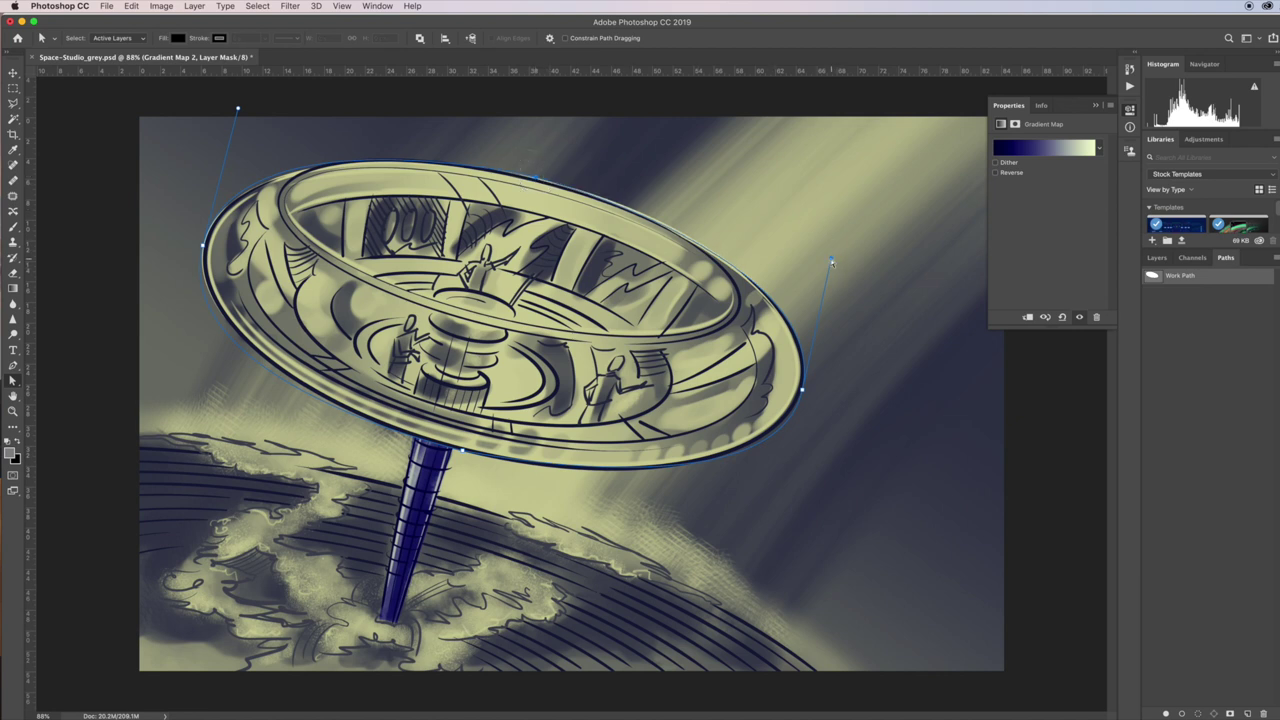
drag(832, 262, 832, 256)
click(204, 246)
drag(167, 386, 170, 370)
Save the work path around the dome under the name dome 1
double_click(1187, 277)
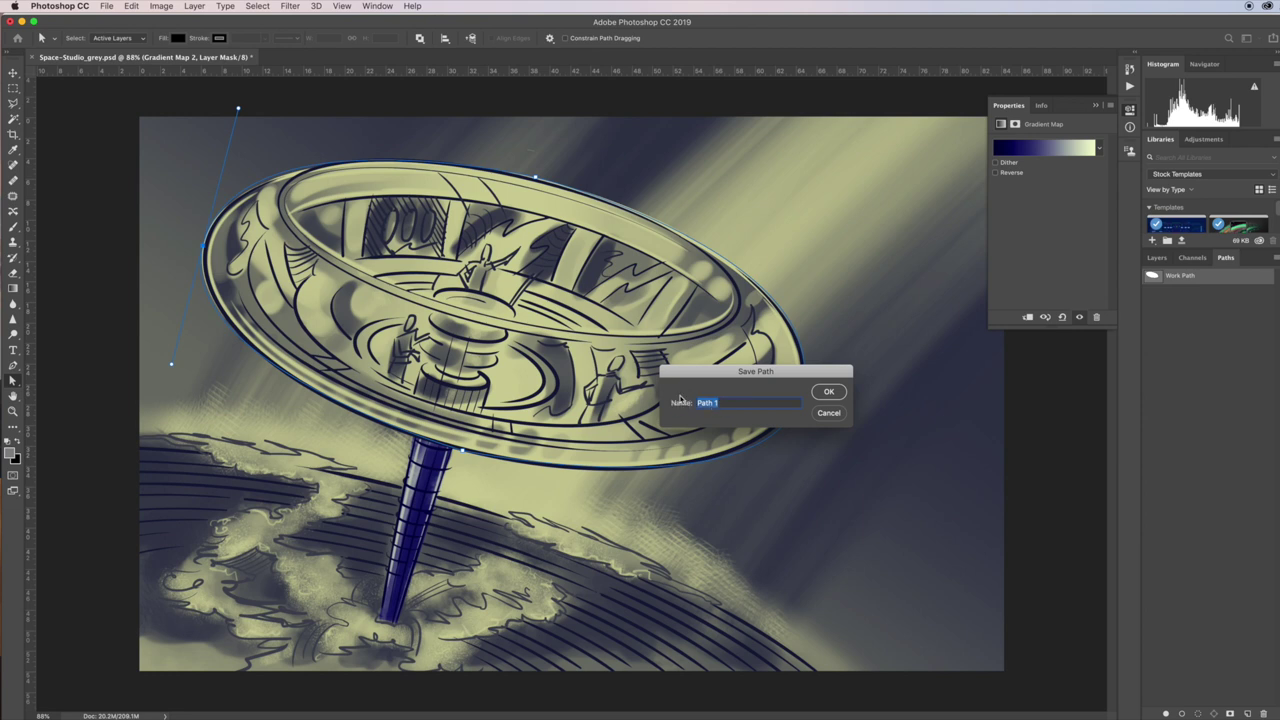
text(dome)
click(830, 395)
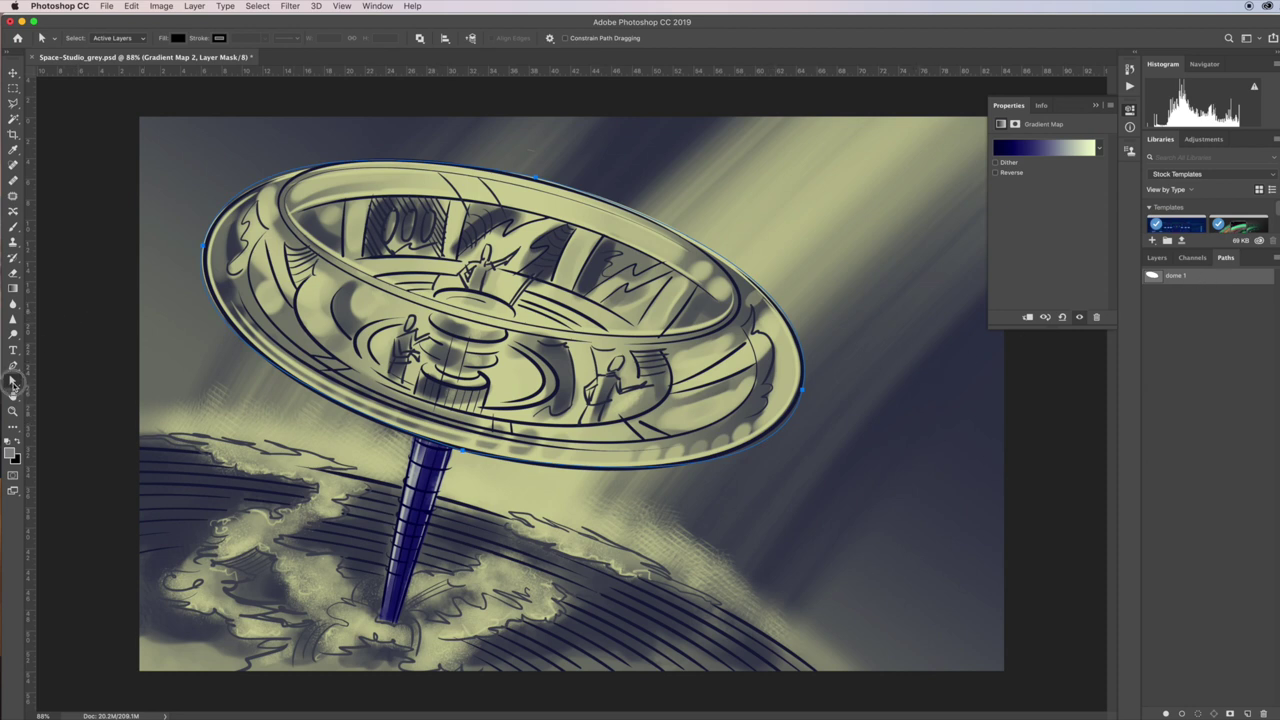
drag(14, 386, 40, 380)
Make a new anti-aliased selection from the dome path with a feather radius of 1 pixel
click(1198, 342)
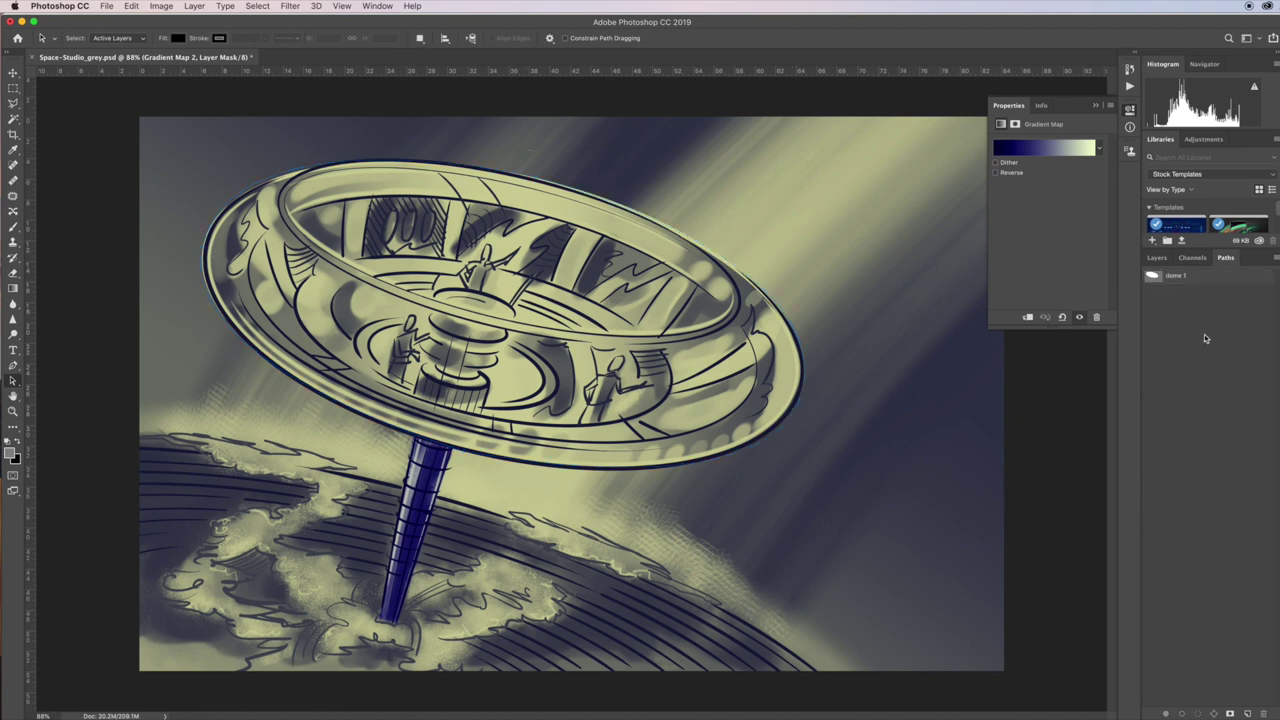
click(1196, 278)
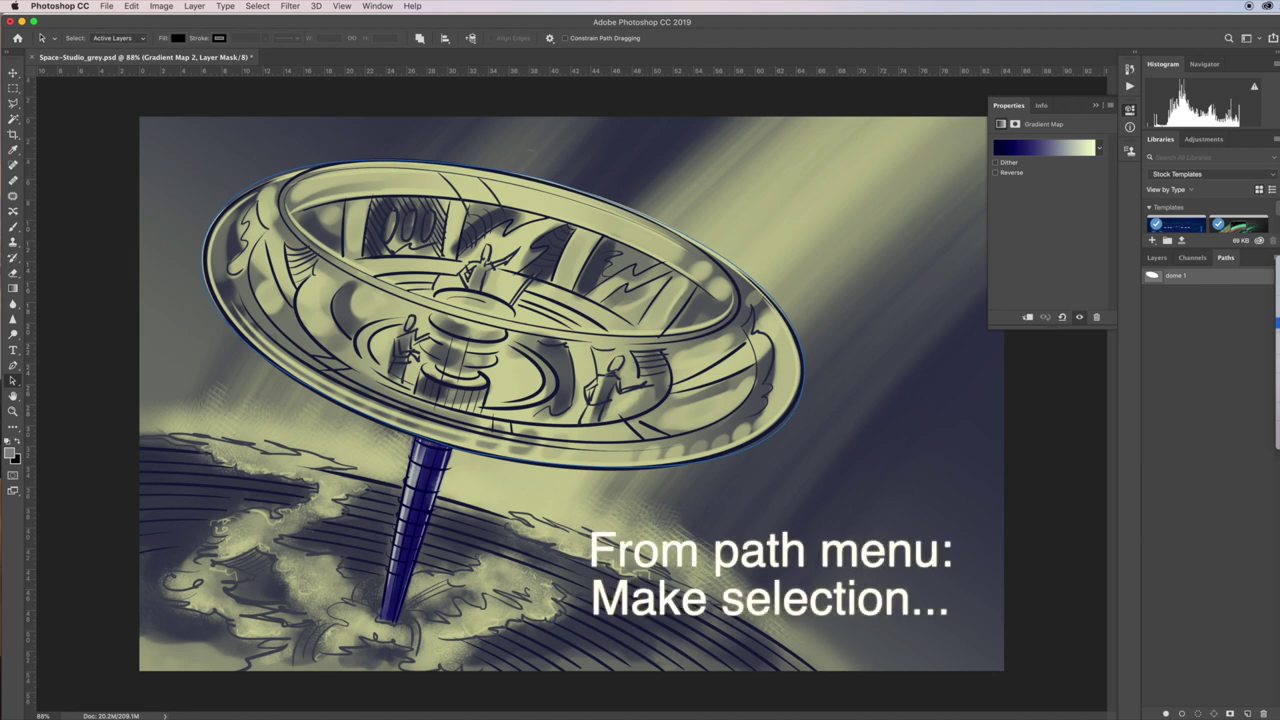
click(1277, 322)
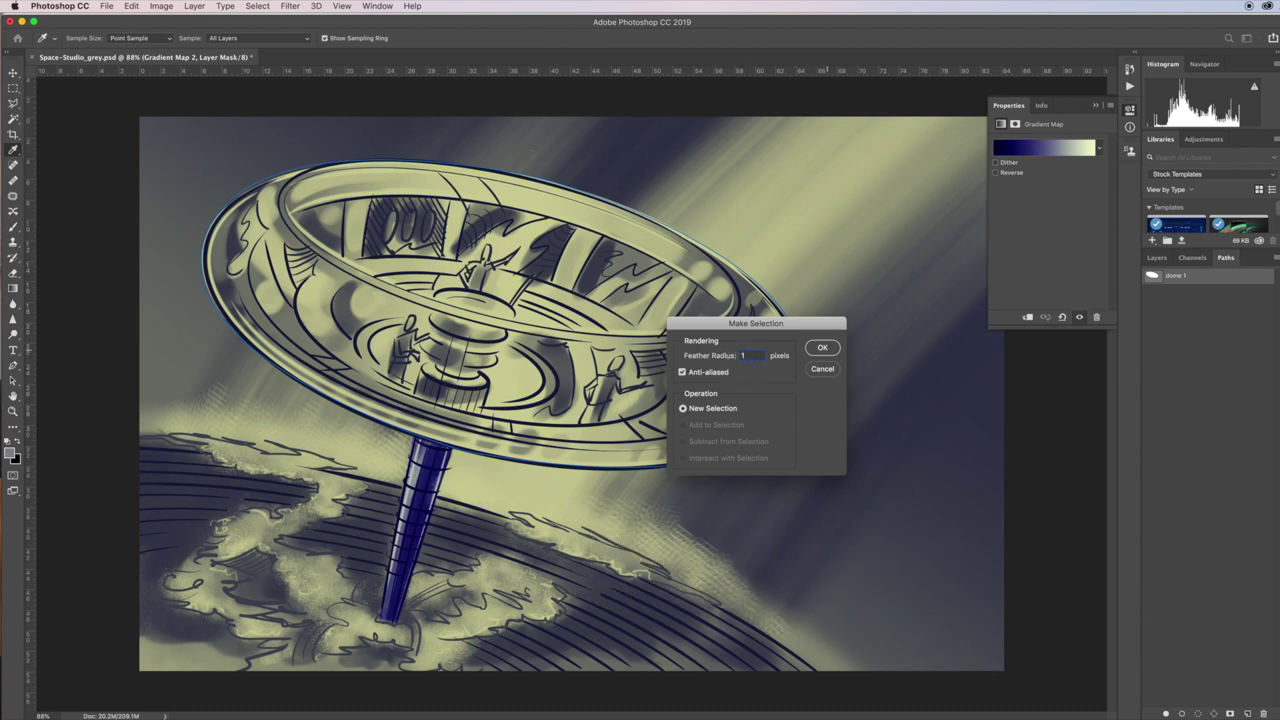
key(Return)
key(a)
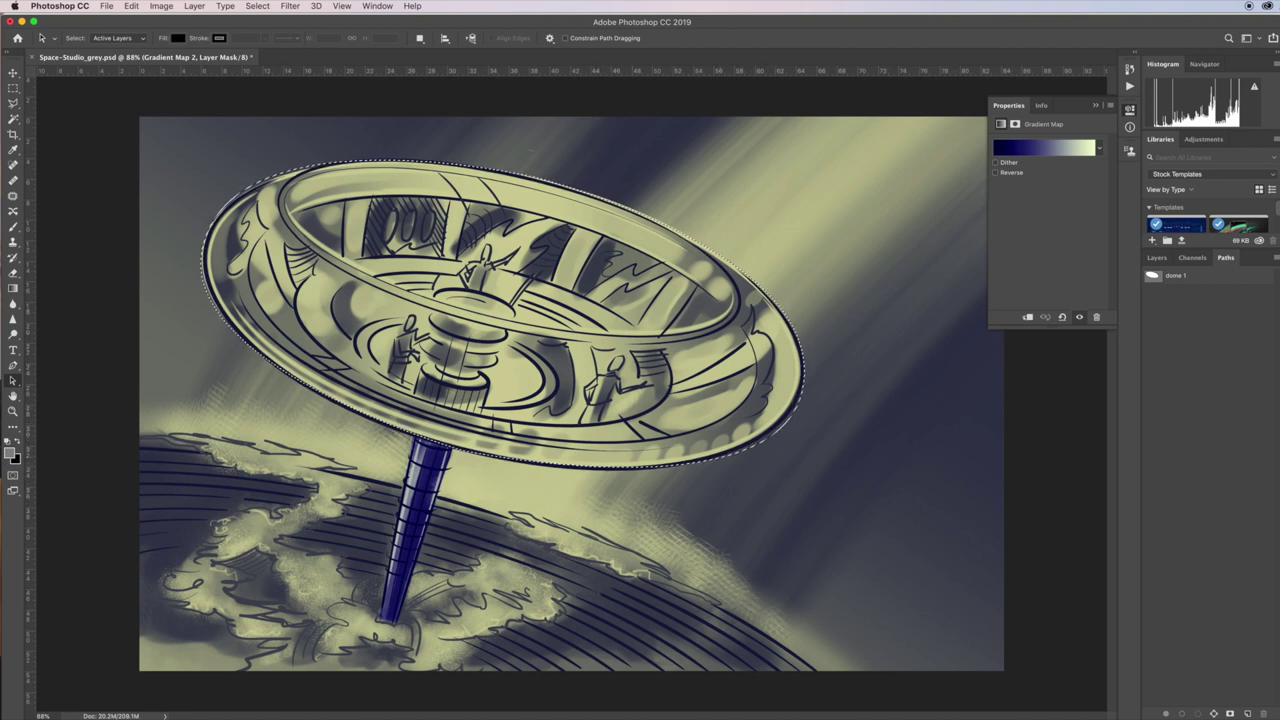
Add a third Gradient Map limited to the selected dome and apply the dark navy, orange, yellow and cream preset
click(1157, 257)
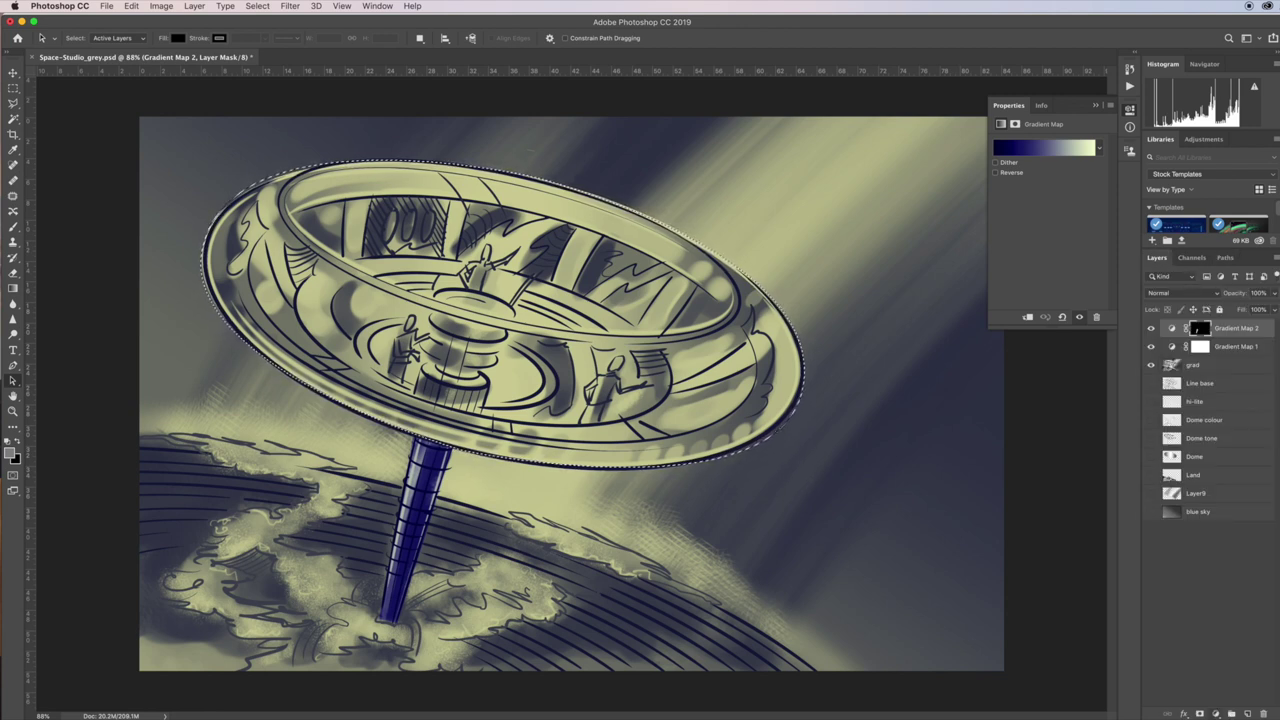
click(1216, 714)
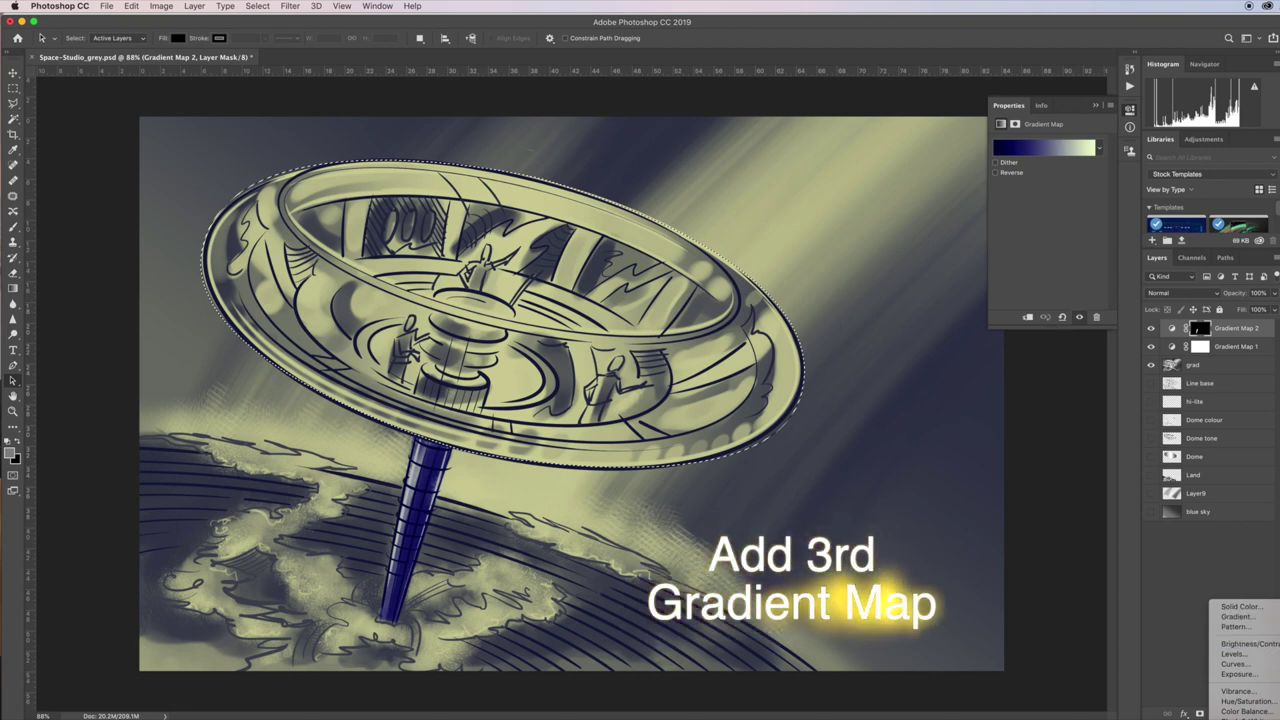
click(1245, 716)
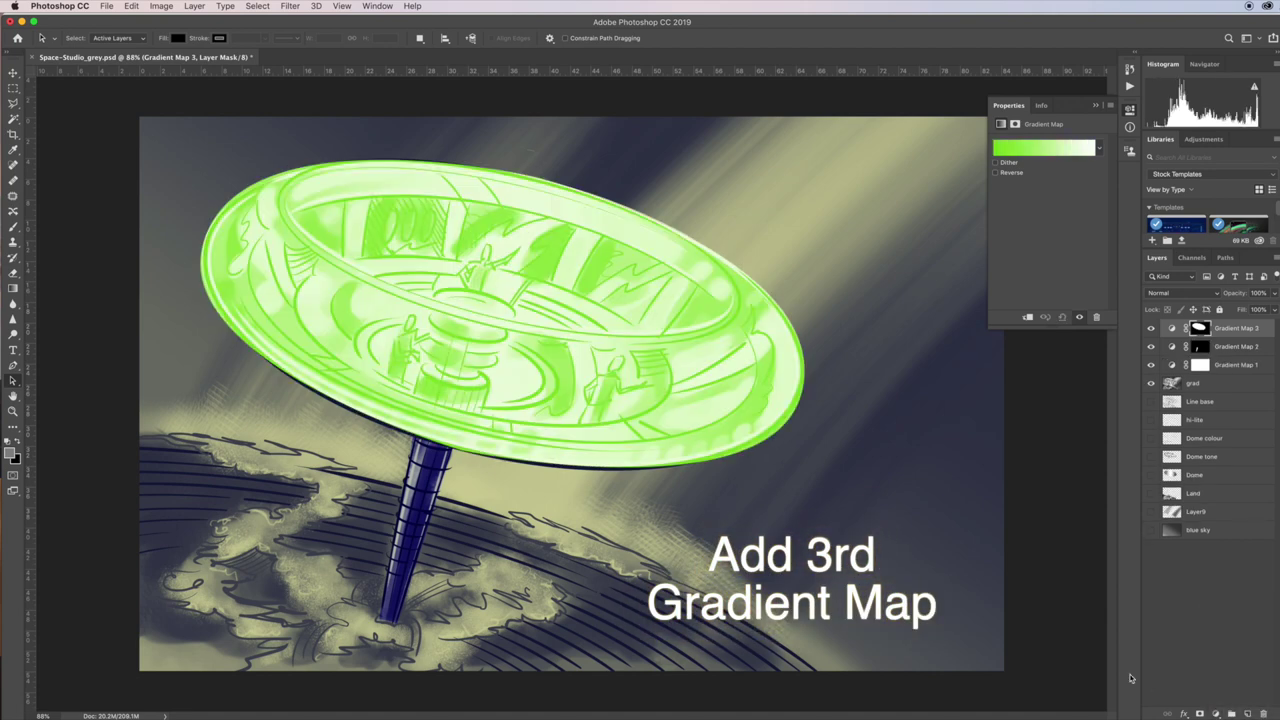
click(1008, 150)
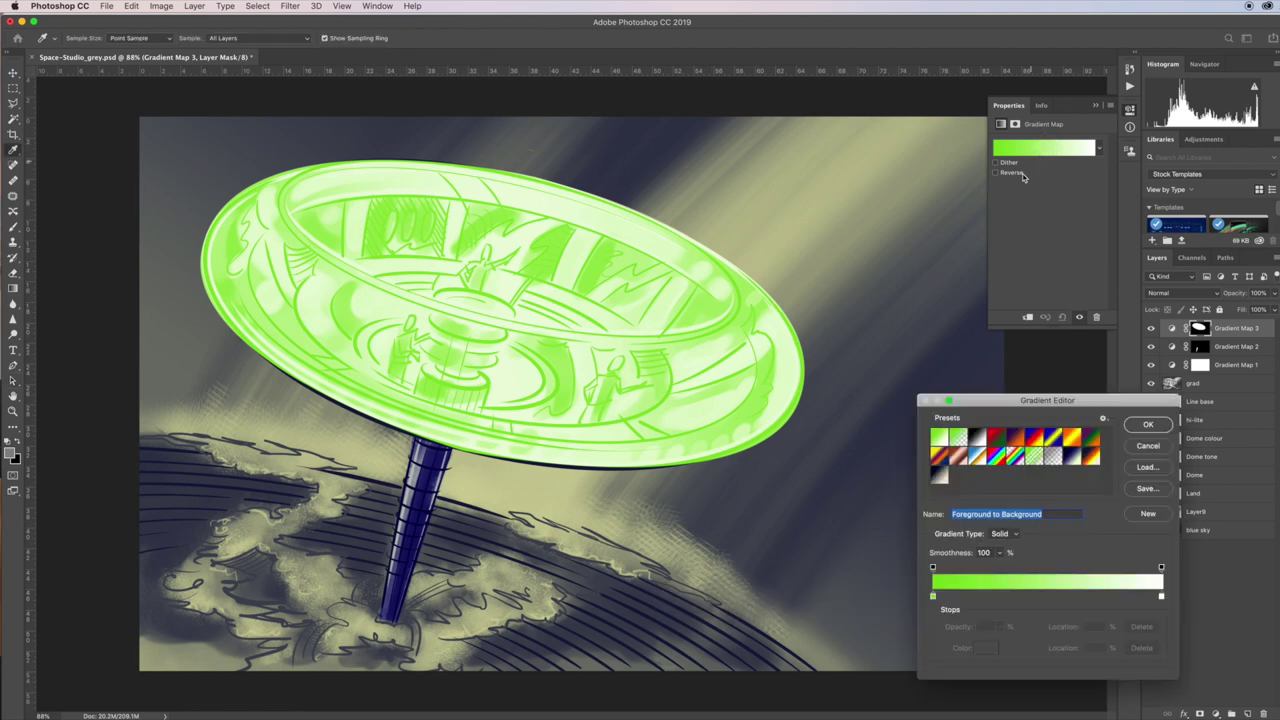
click(1092, 458)
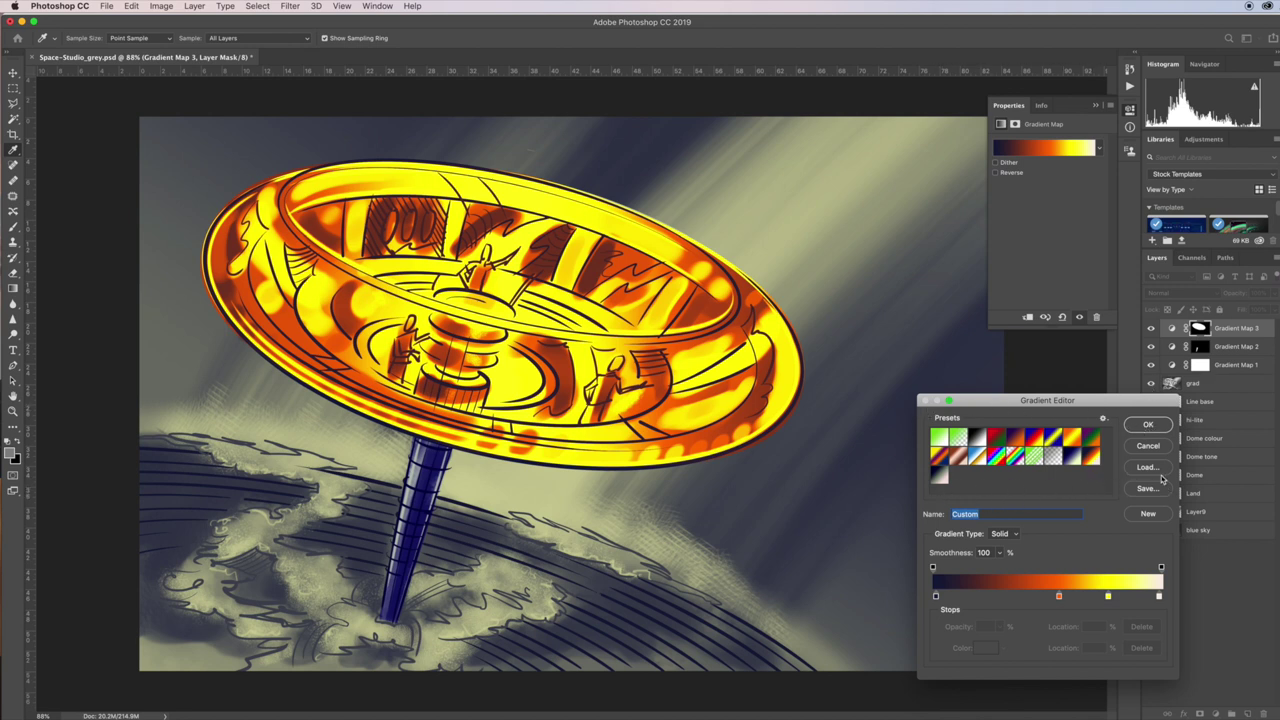
Save the dome's gradient as a new preset named grad 2 and accept the gradient
click(1148, 513)
text(grad 2)
key(Return)
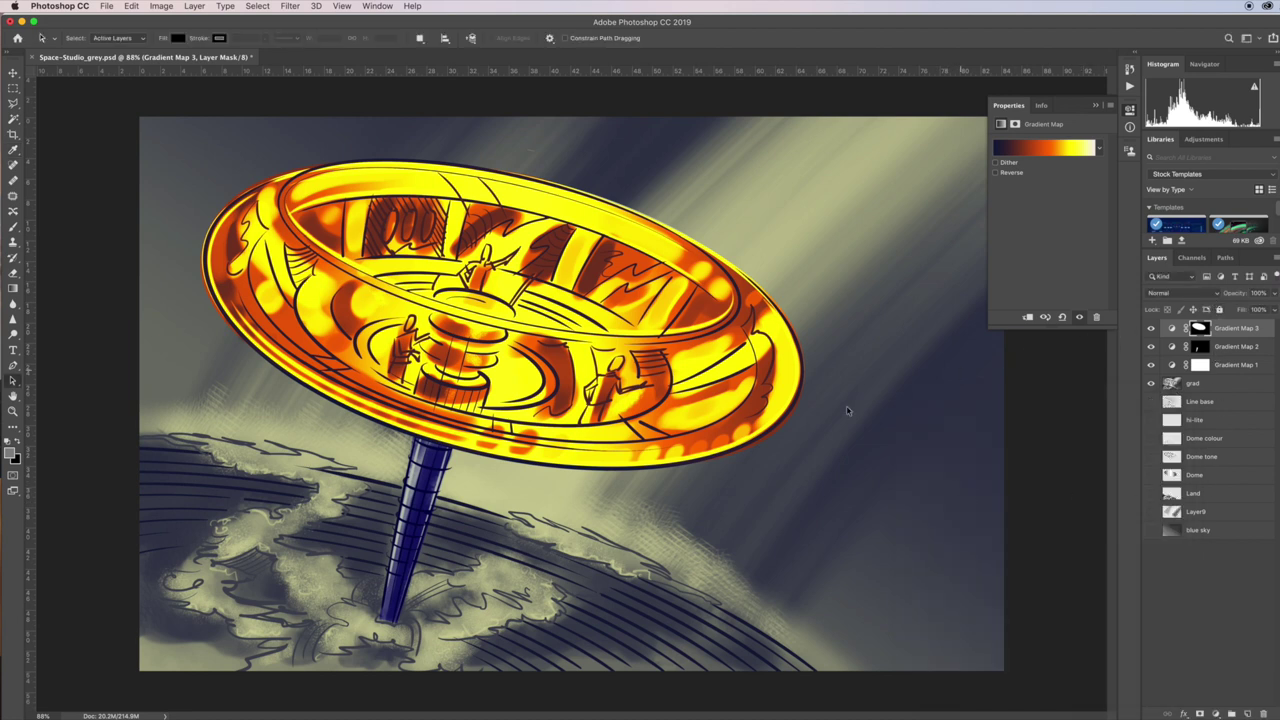
click(1050, 148)
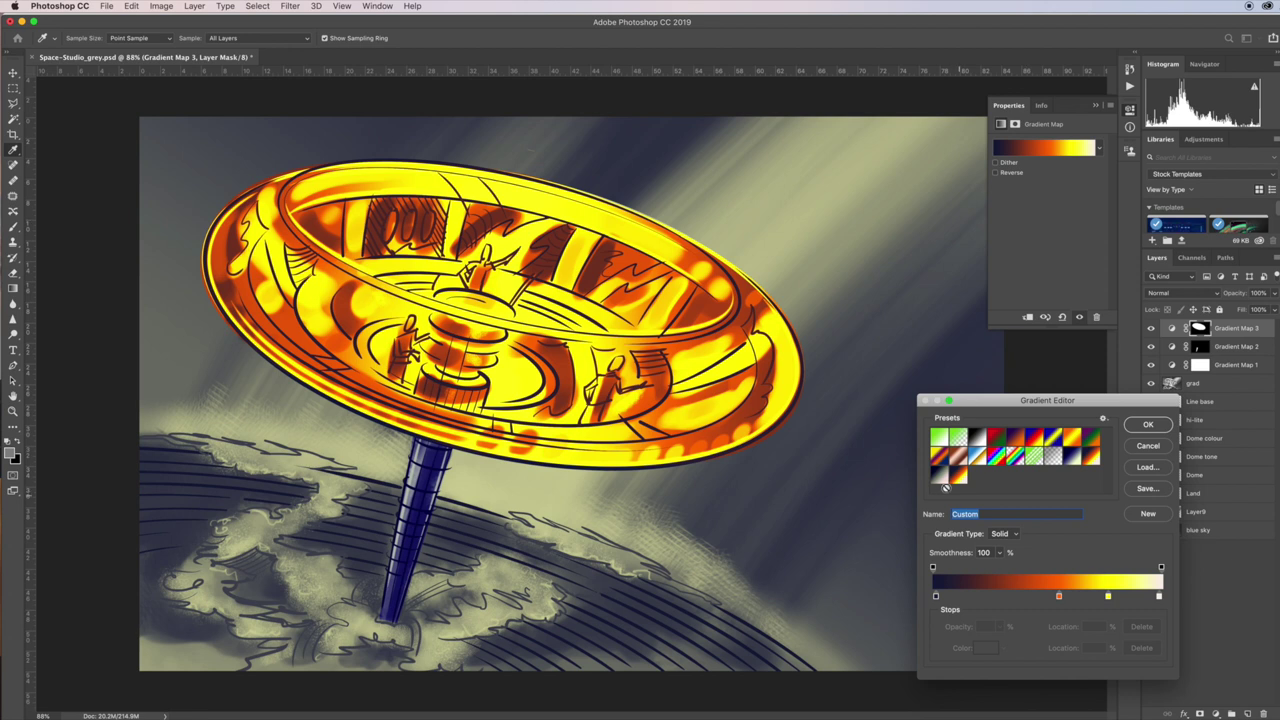
click(1155, 428)
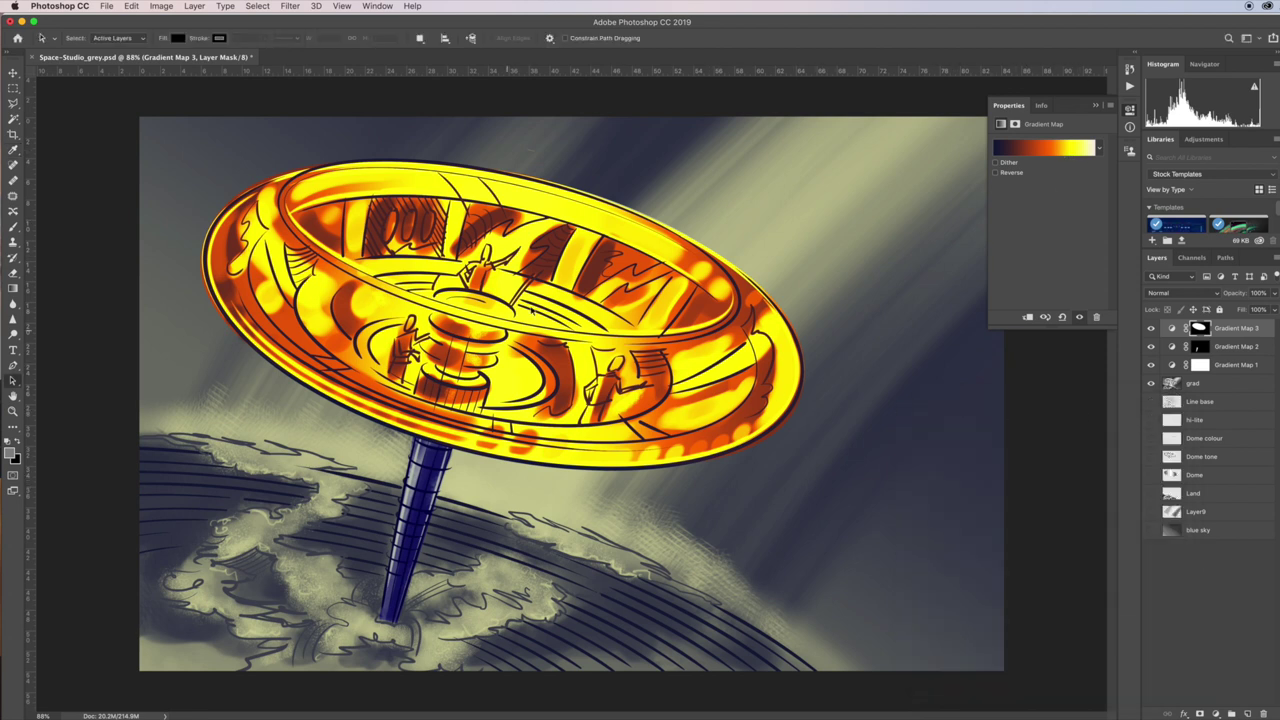
Move the yellow stop of the dome's gradient to 86% and the orange stop to 53%
click(1058, 150)
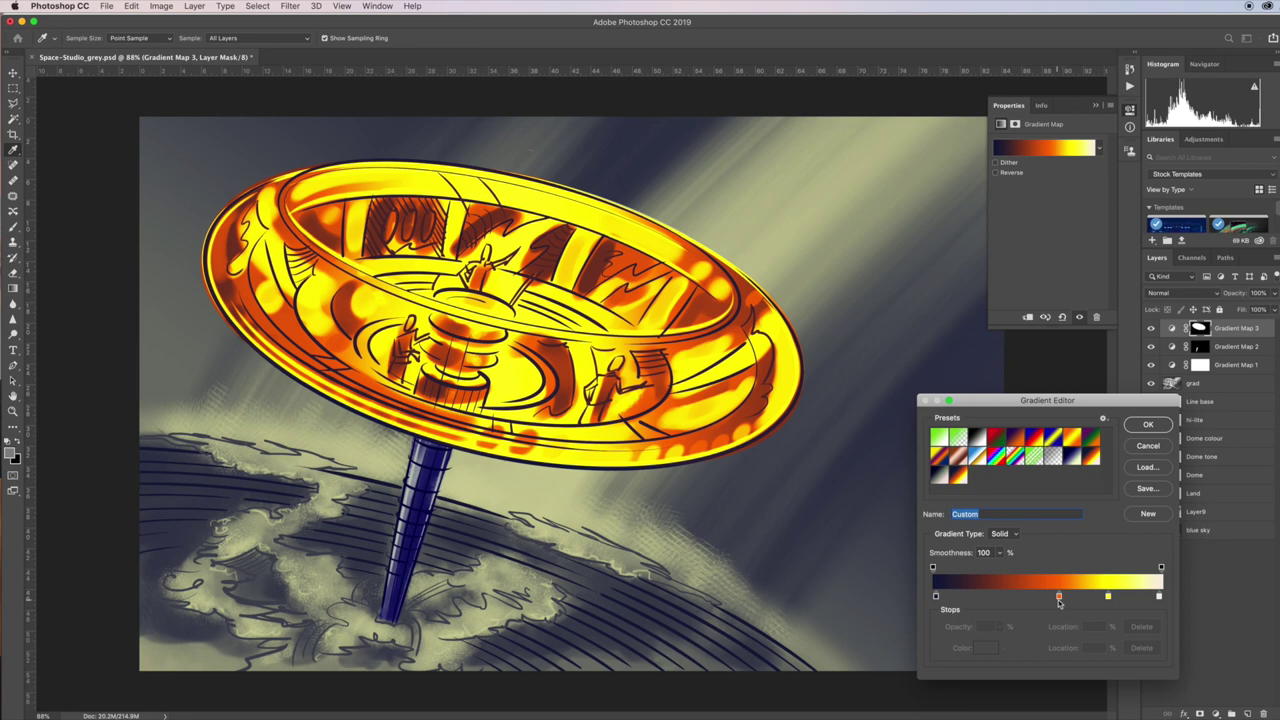
drag(1062, 597, 1121, 600)
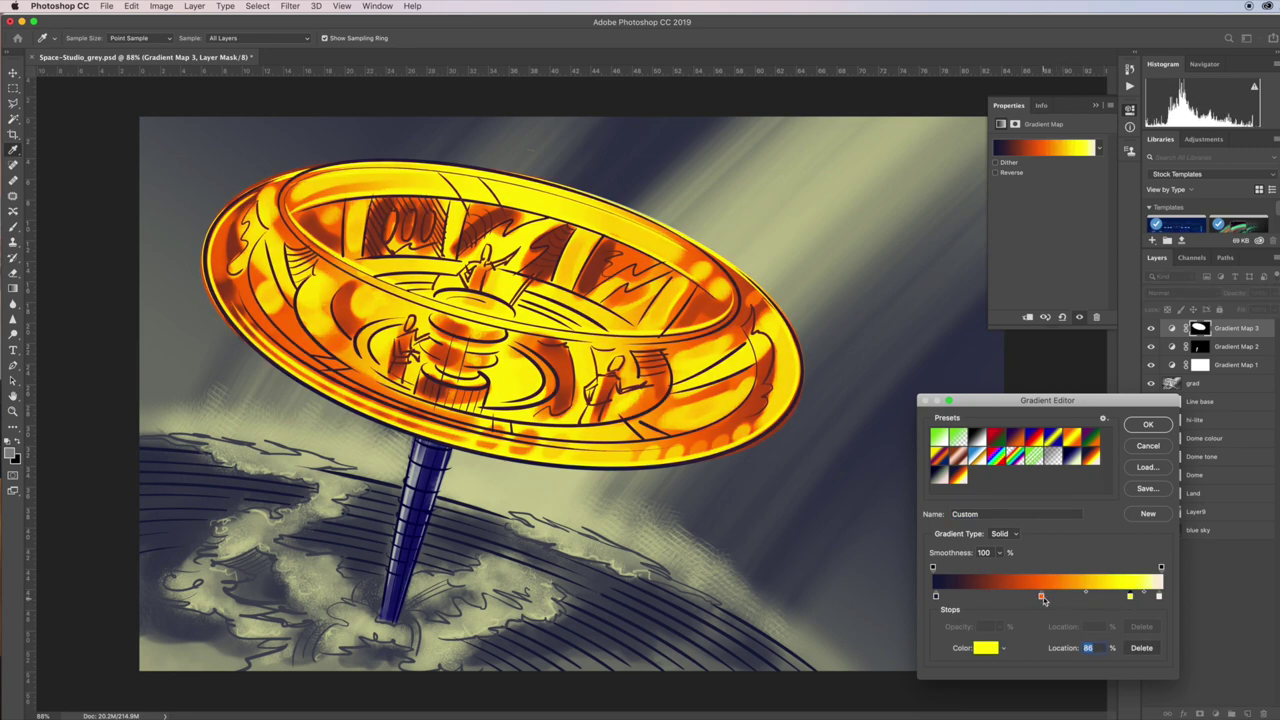
mouse_move(1041, 597)
mouse_down()
mouse_move(1074, 598)
mouse_move(1053, 598)
mouse_up()
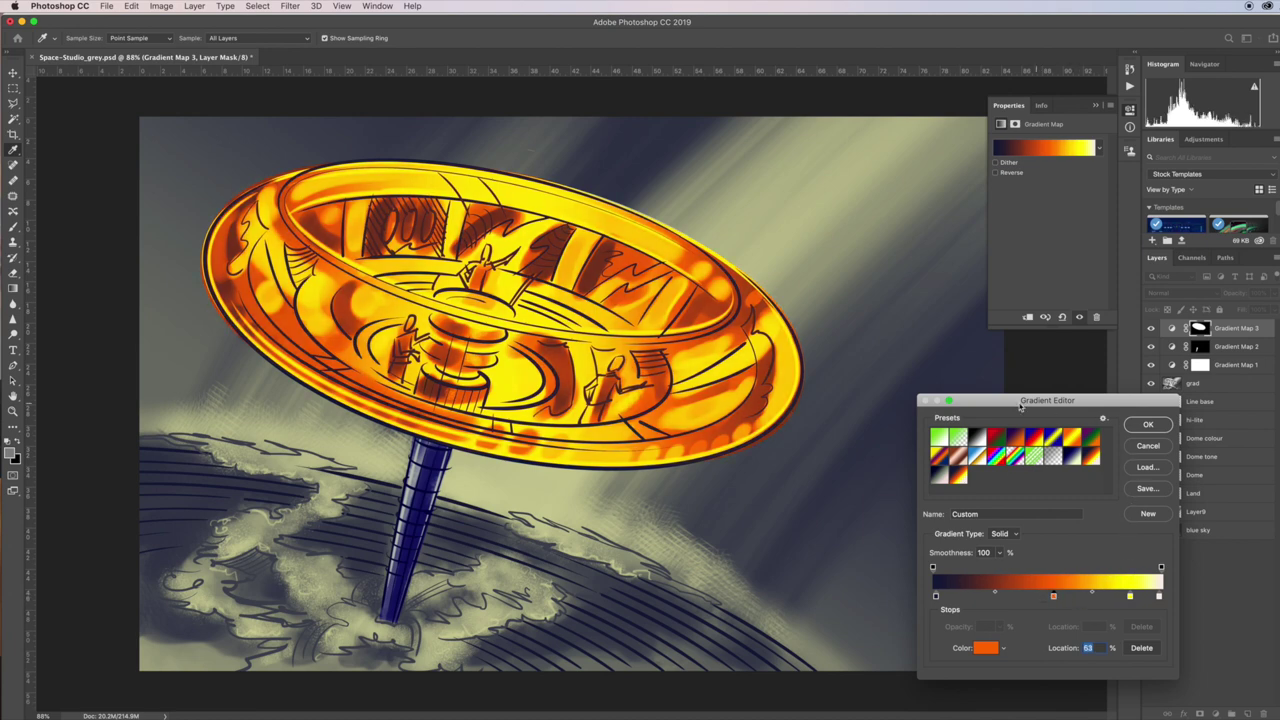